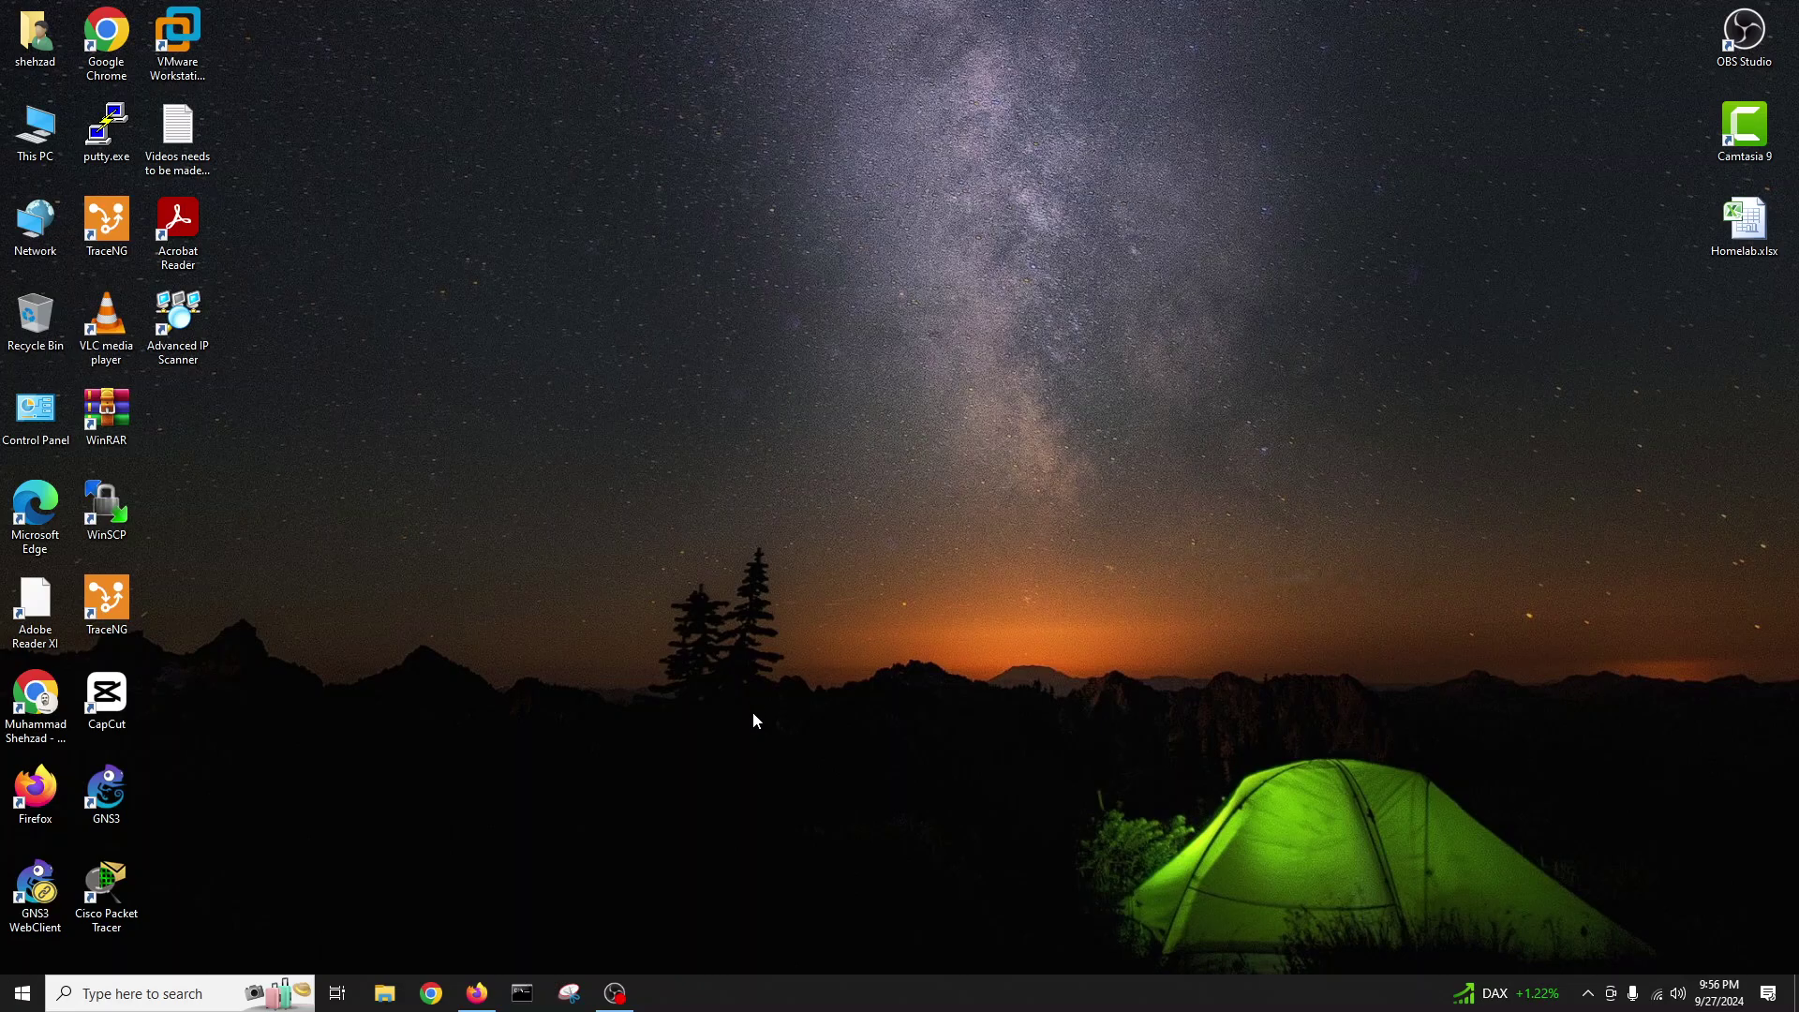
Step: Launch Chrome with the Person 1 profile and go to the Google home page
{"action": "left_click", "coordinate": [431, 993]}
{"action": "left_click", "coordinate": [913, 543]}
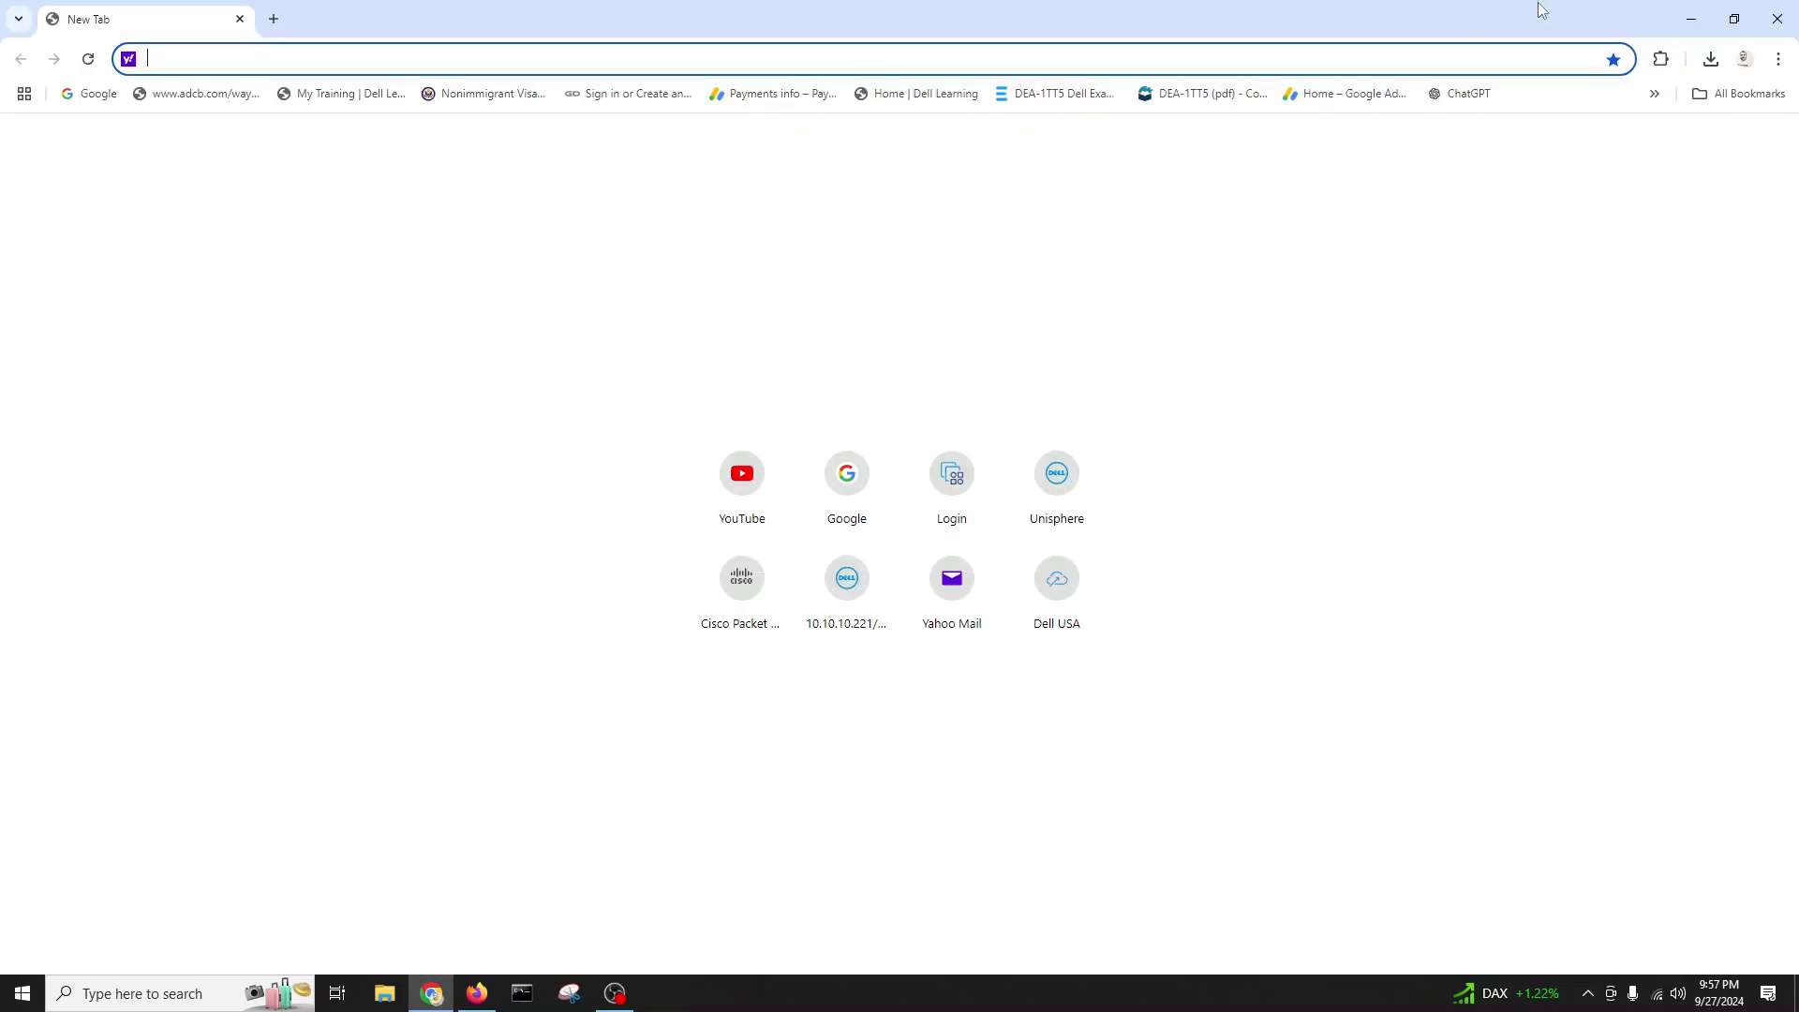
{"action": "left_click", "coordinate": [849, 506]}
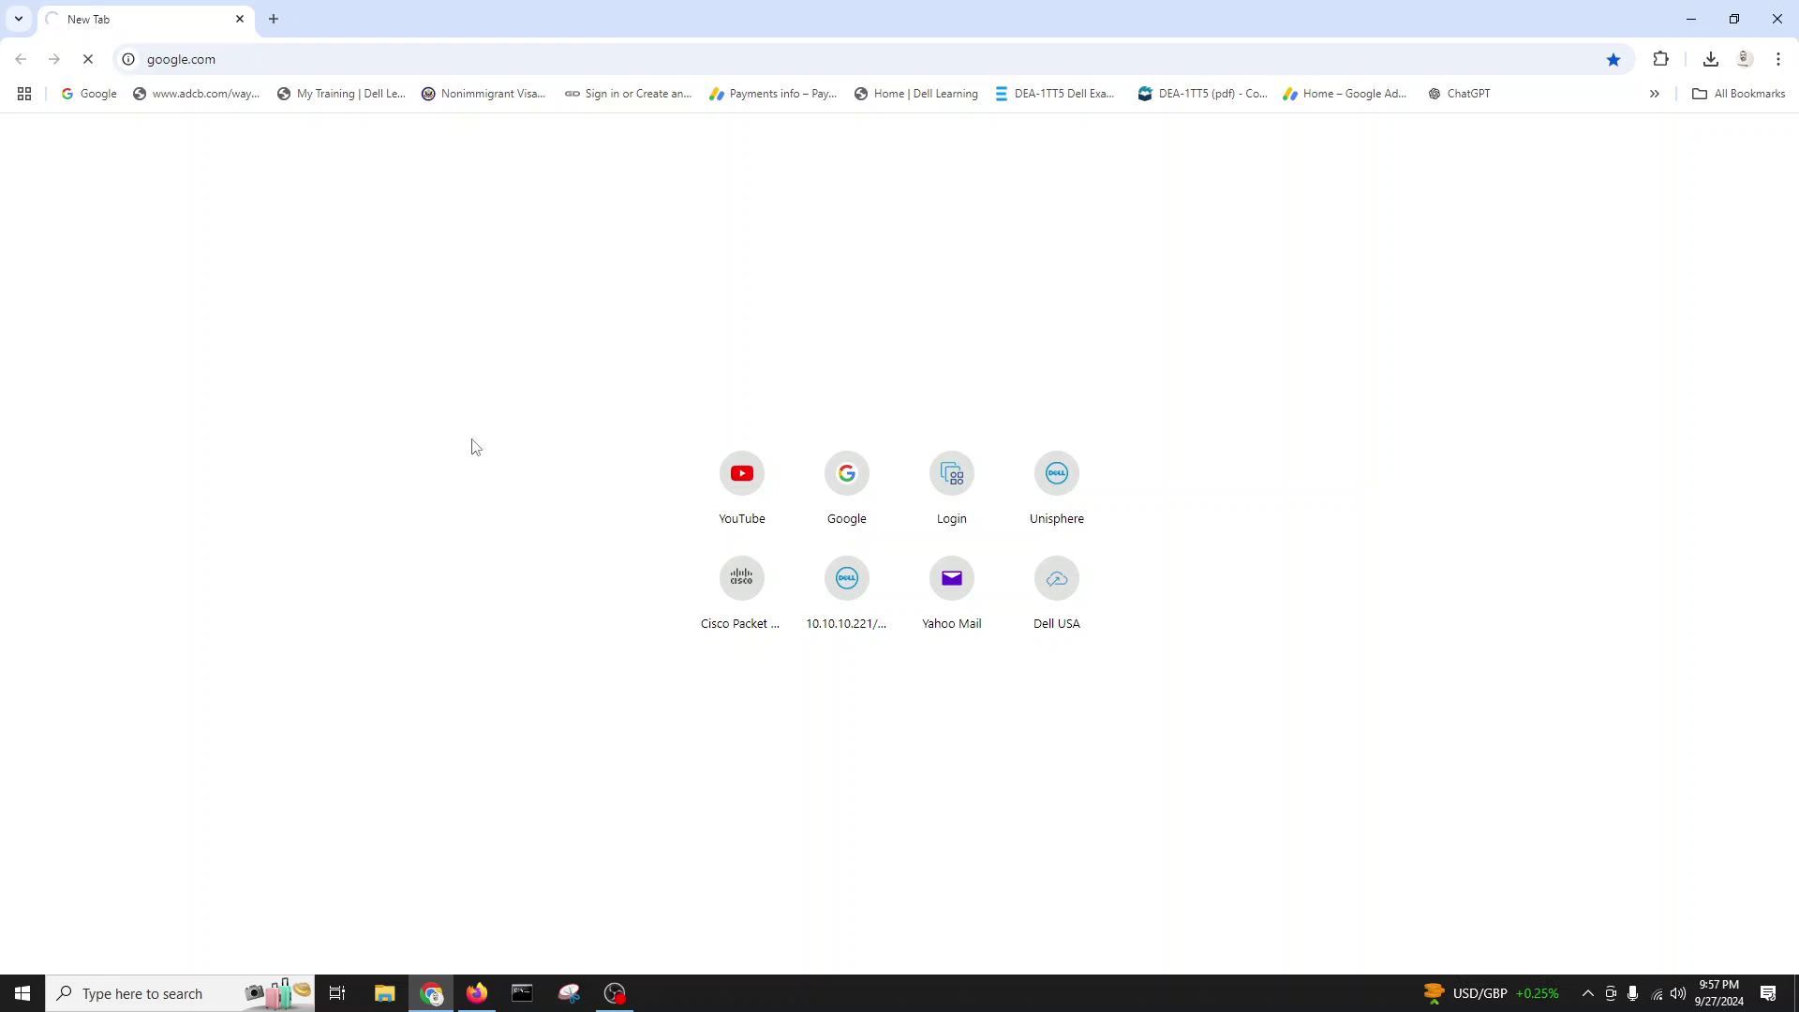
Step: Search Google for 'ping view tool', then refine the search to 'ping view download'
{"action": "left_click", "coordinate": [783, 500]}
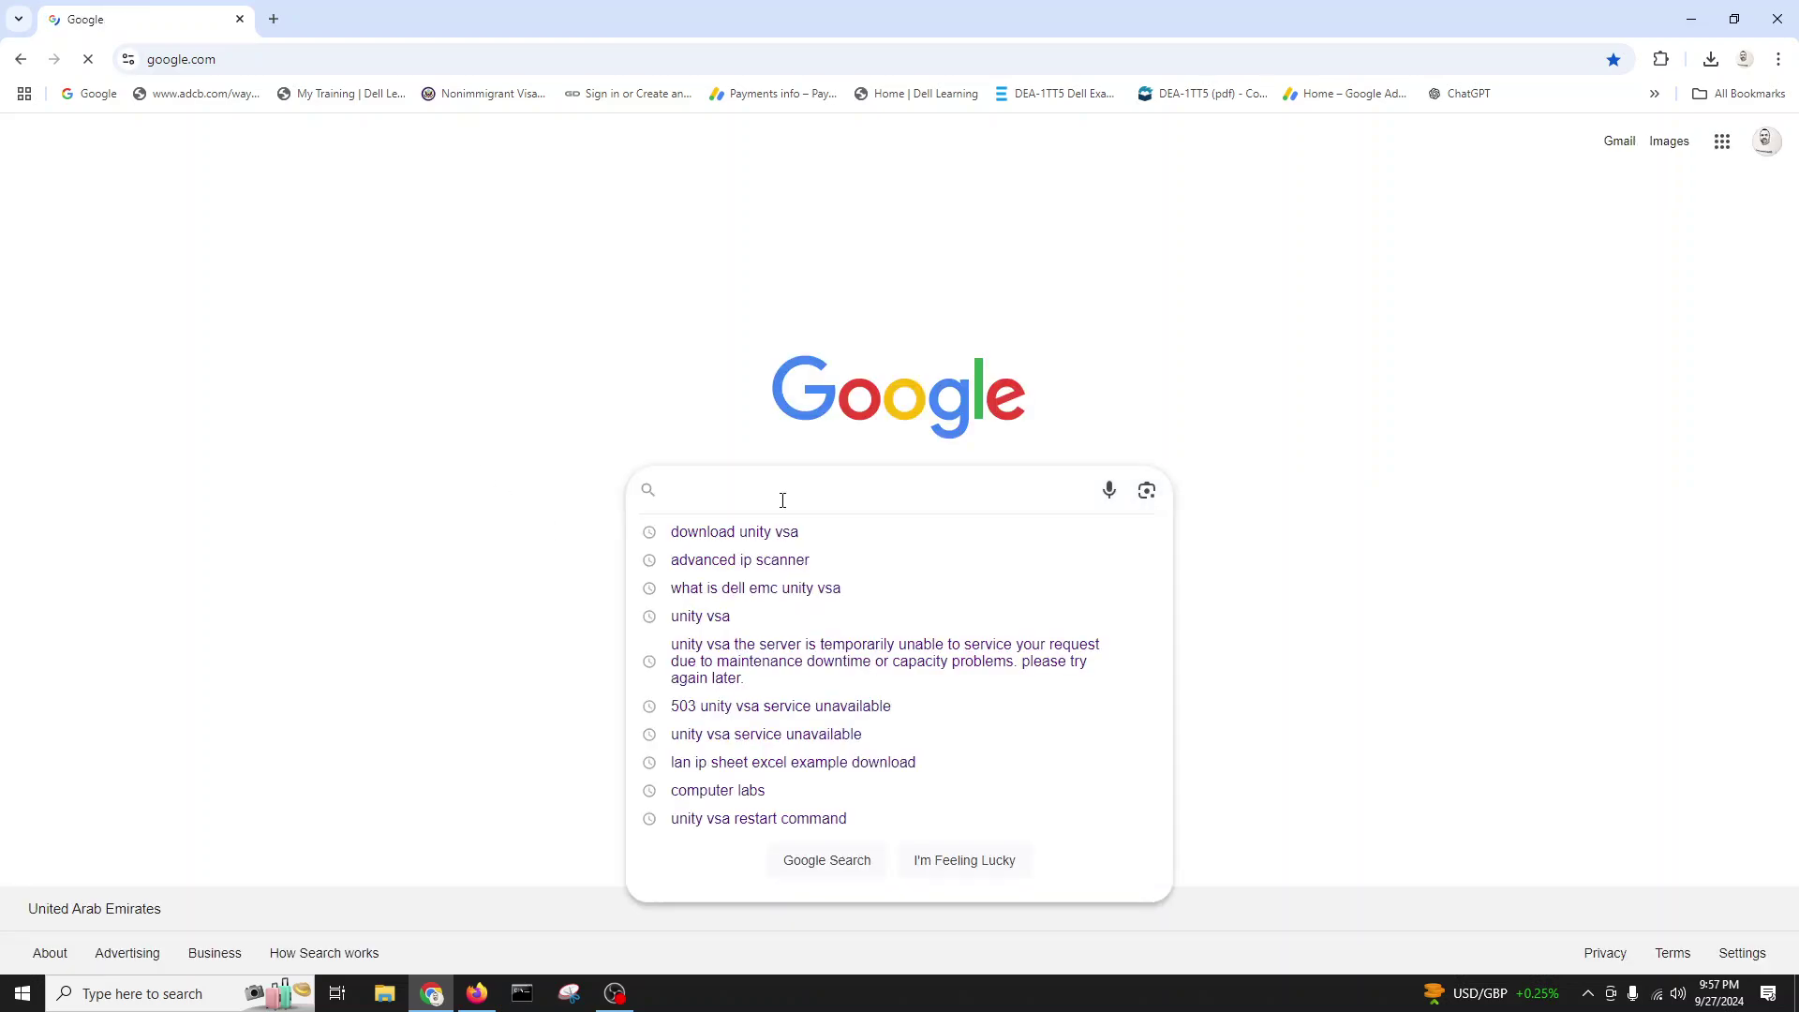
{"action": "type", "text": "ping view"}
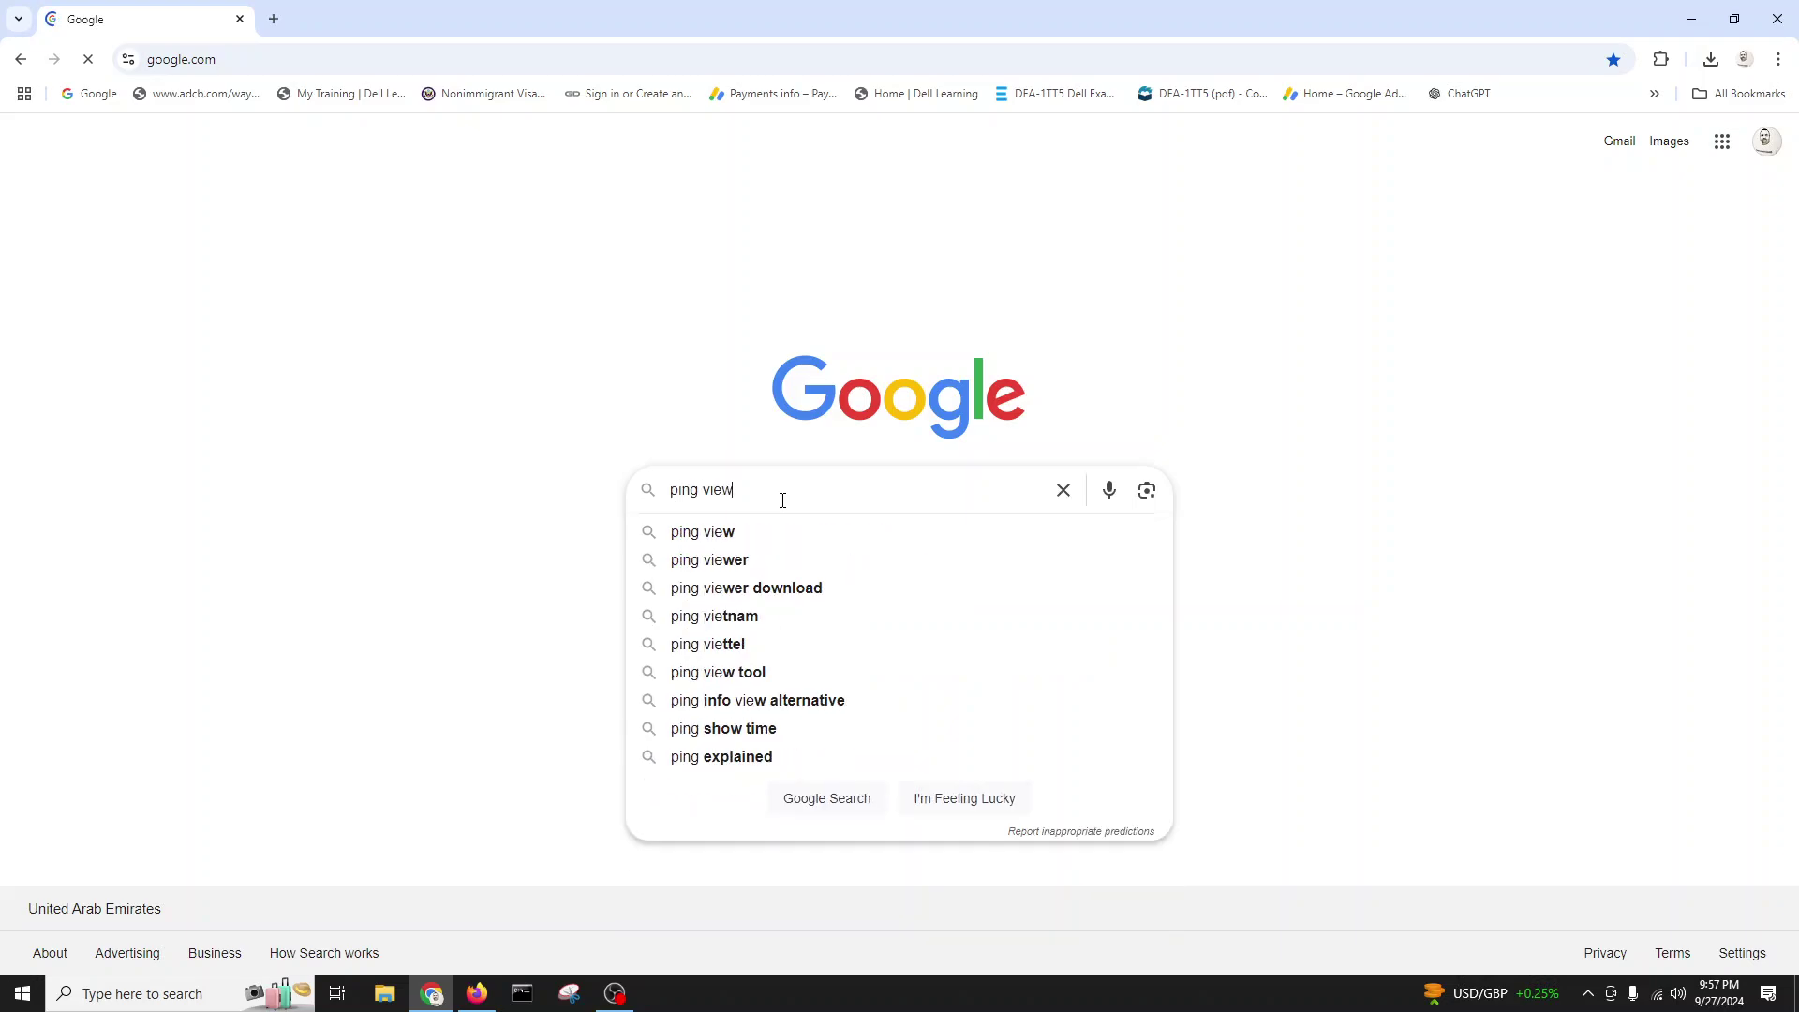
{"action": "type", "text": " tool"}
{"action": "key", "text": "Return"}
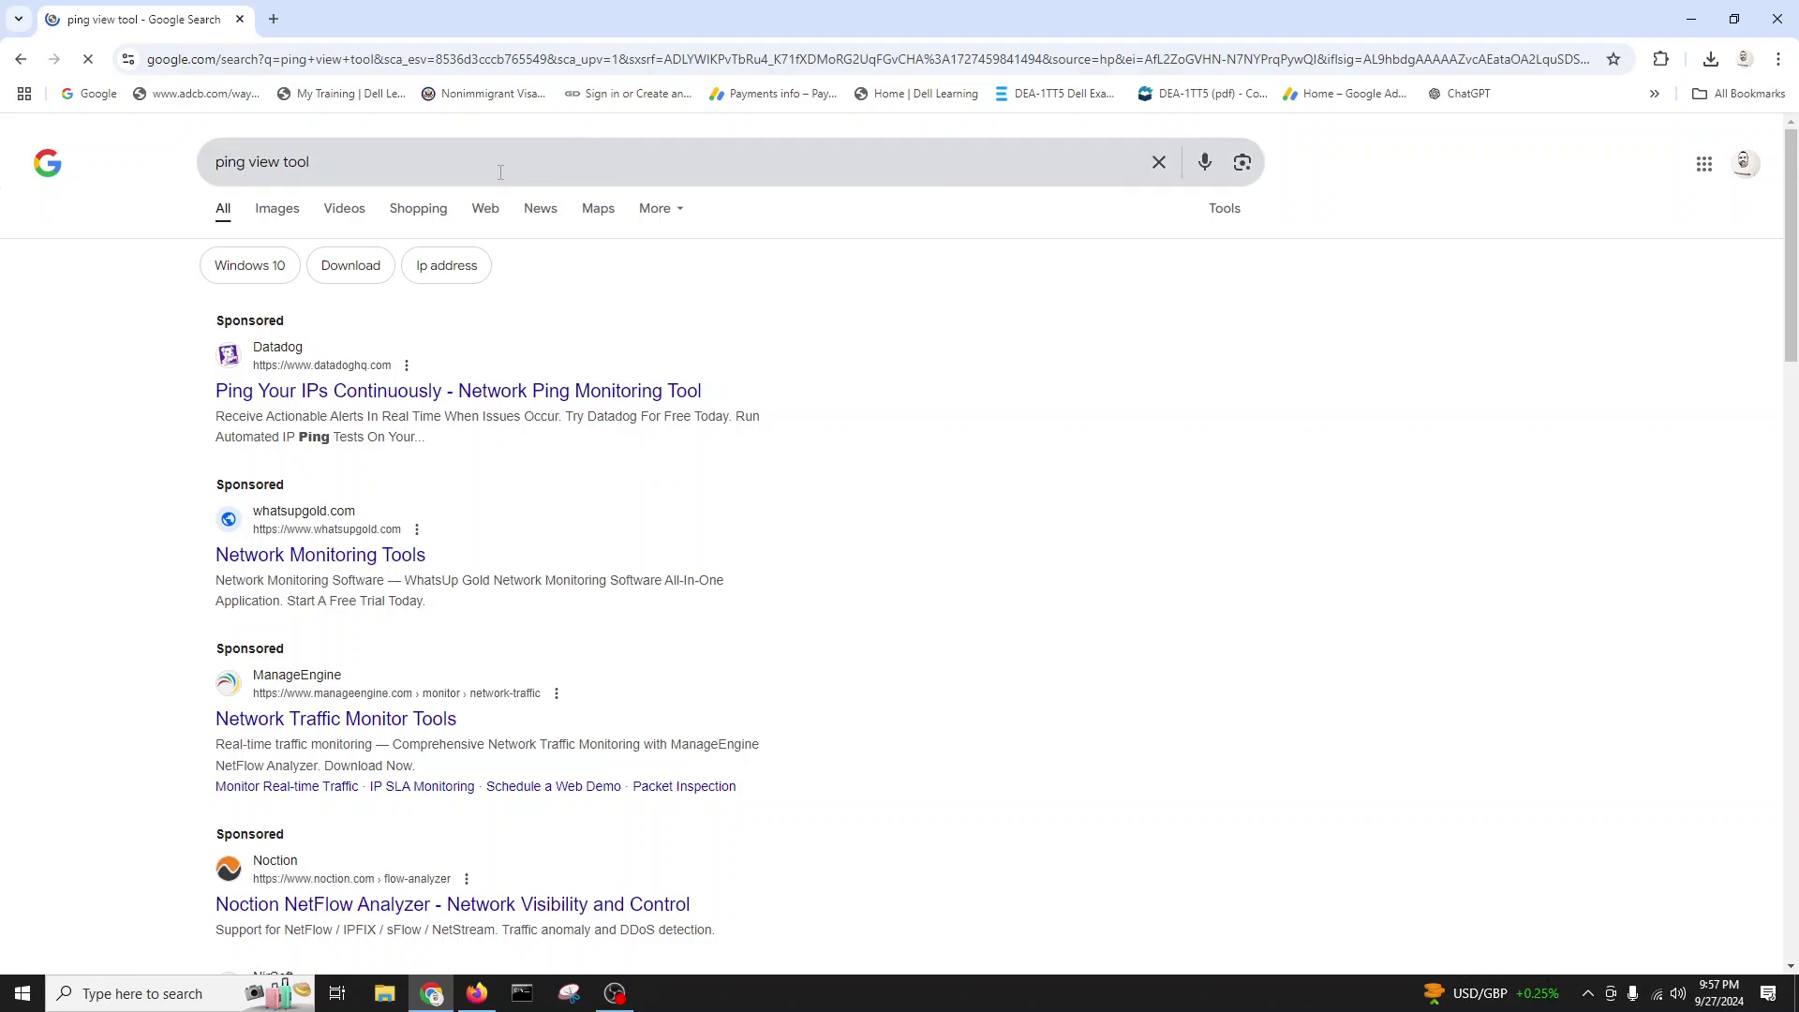
{"action": "left_click", "coordinate": [450, 173]}
{"action": "key", "text": "BackSpace"}
{"action": "key", "text": "BackSpace"}
{"action": "key", "text": "BackSpace"}
{"action": "key", "text": "BackSpace"}
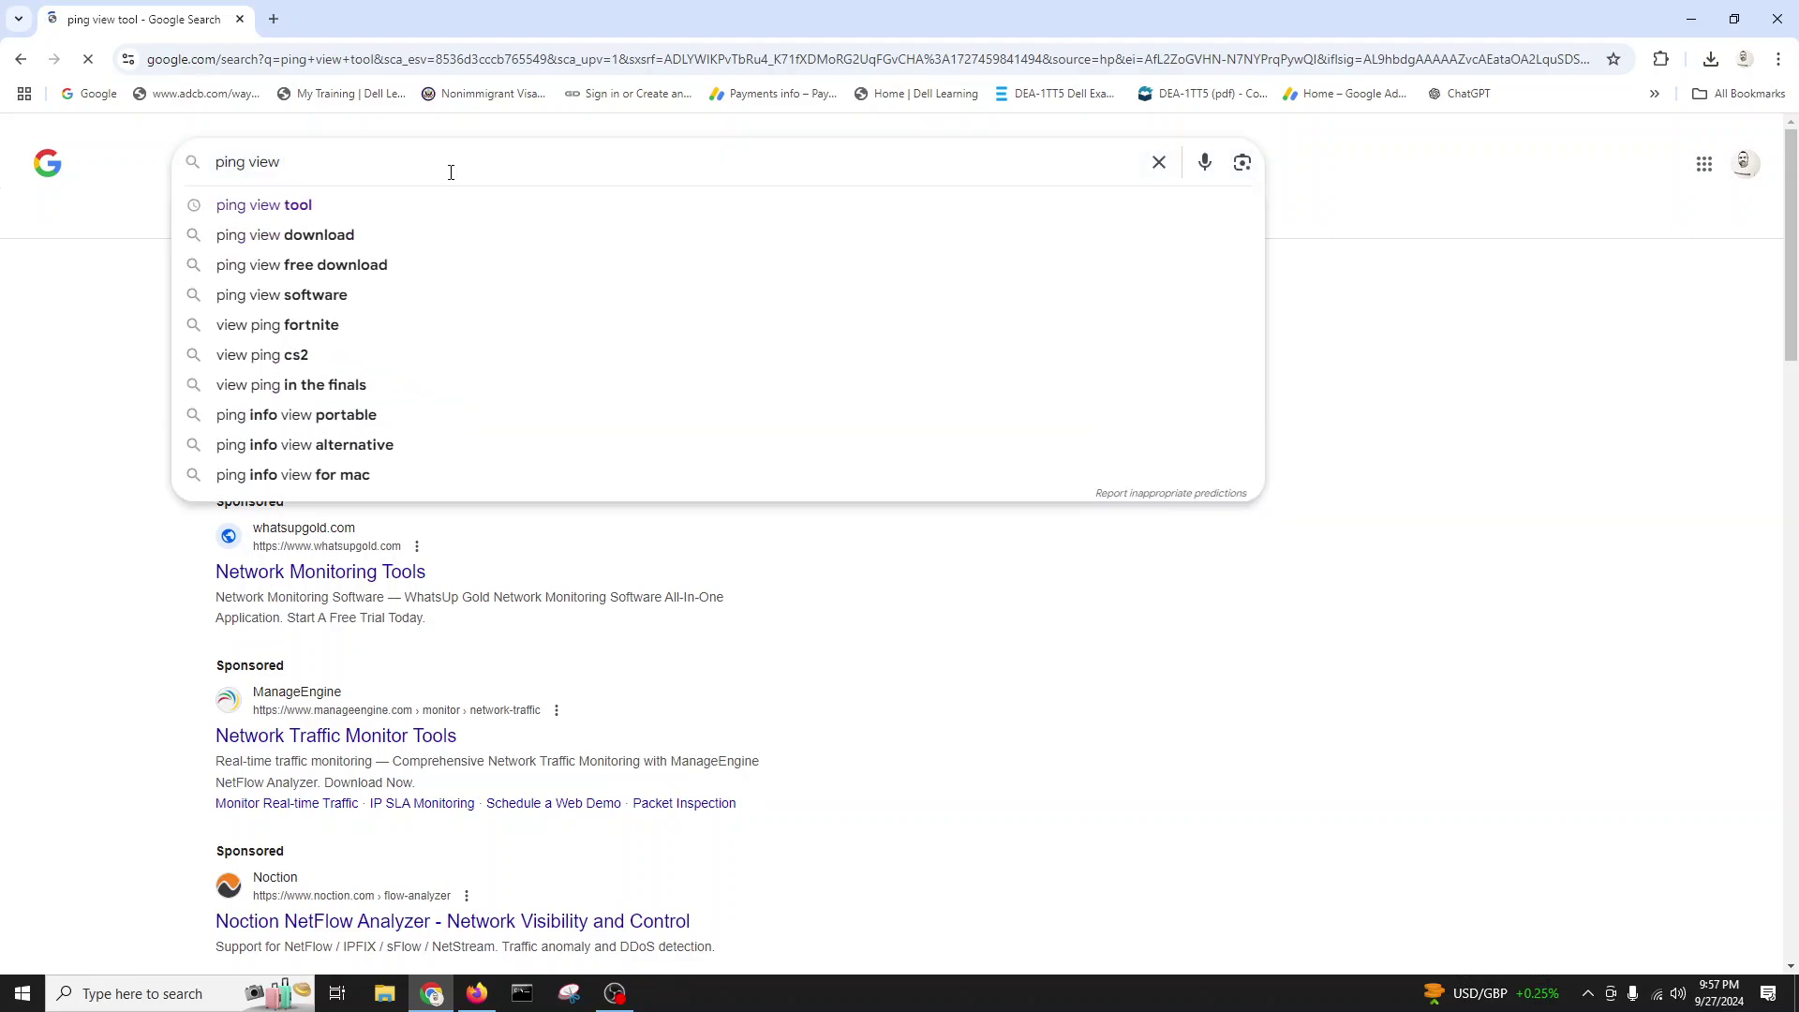
{"action": "left_click", "coordinate": [324, 233]}
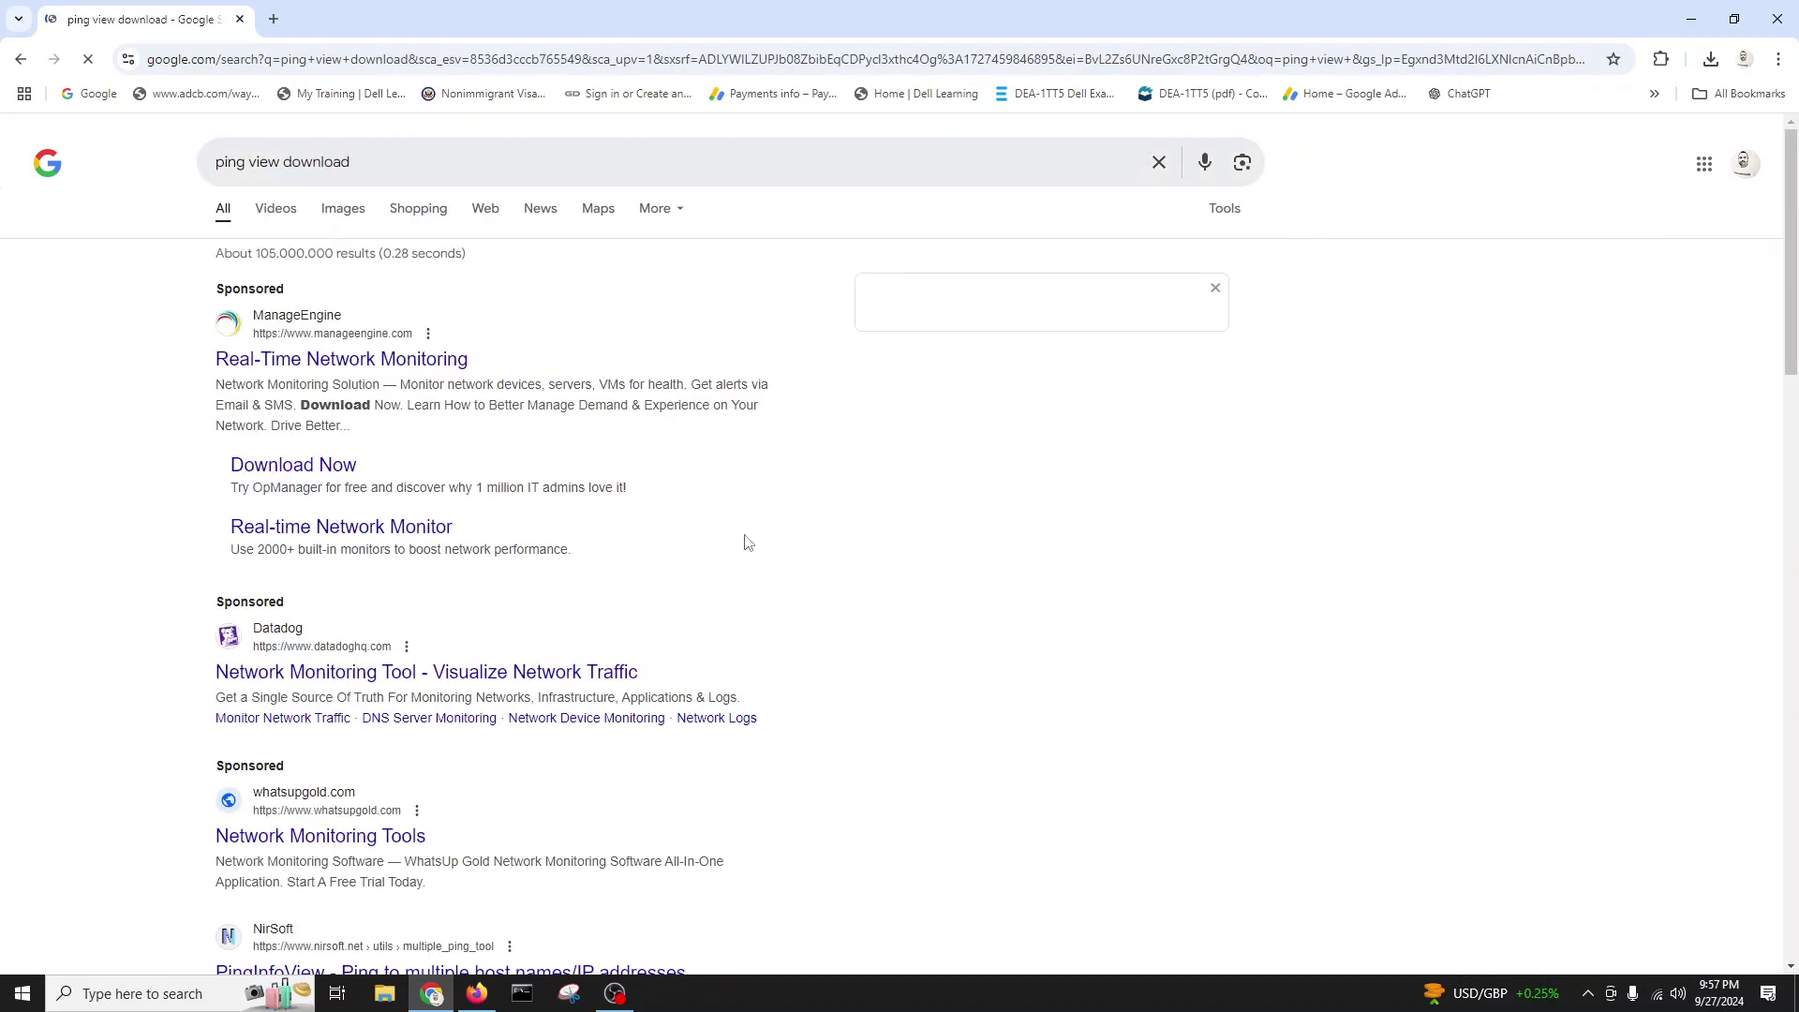
Step: Open the Softonic PingInfoView result in a new tab
{"action": "scroll", "coordinate": [745, 536], "scroll_direction": "down", "scroll_amount": 5}
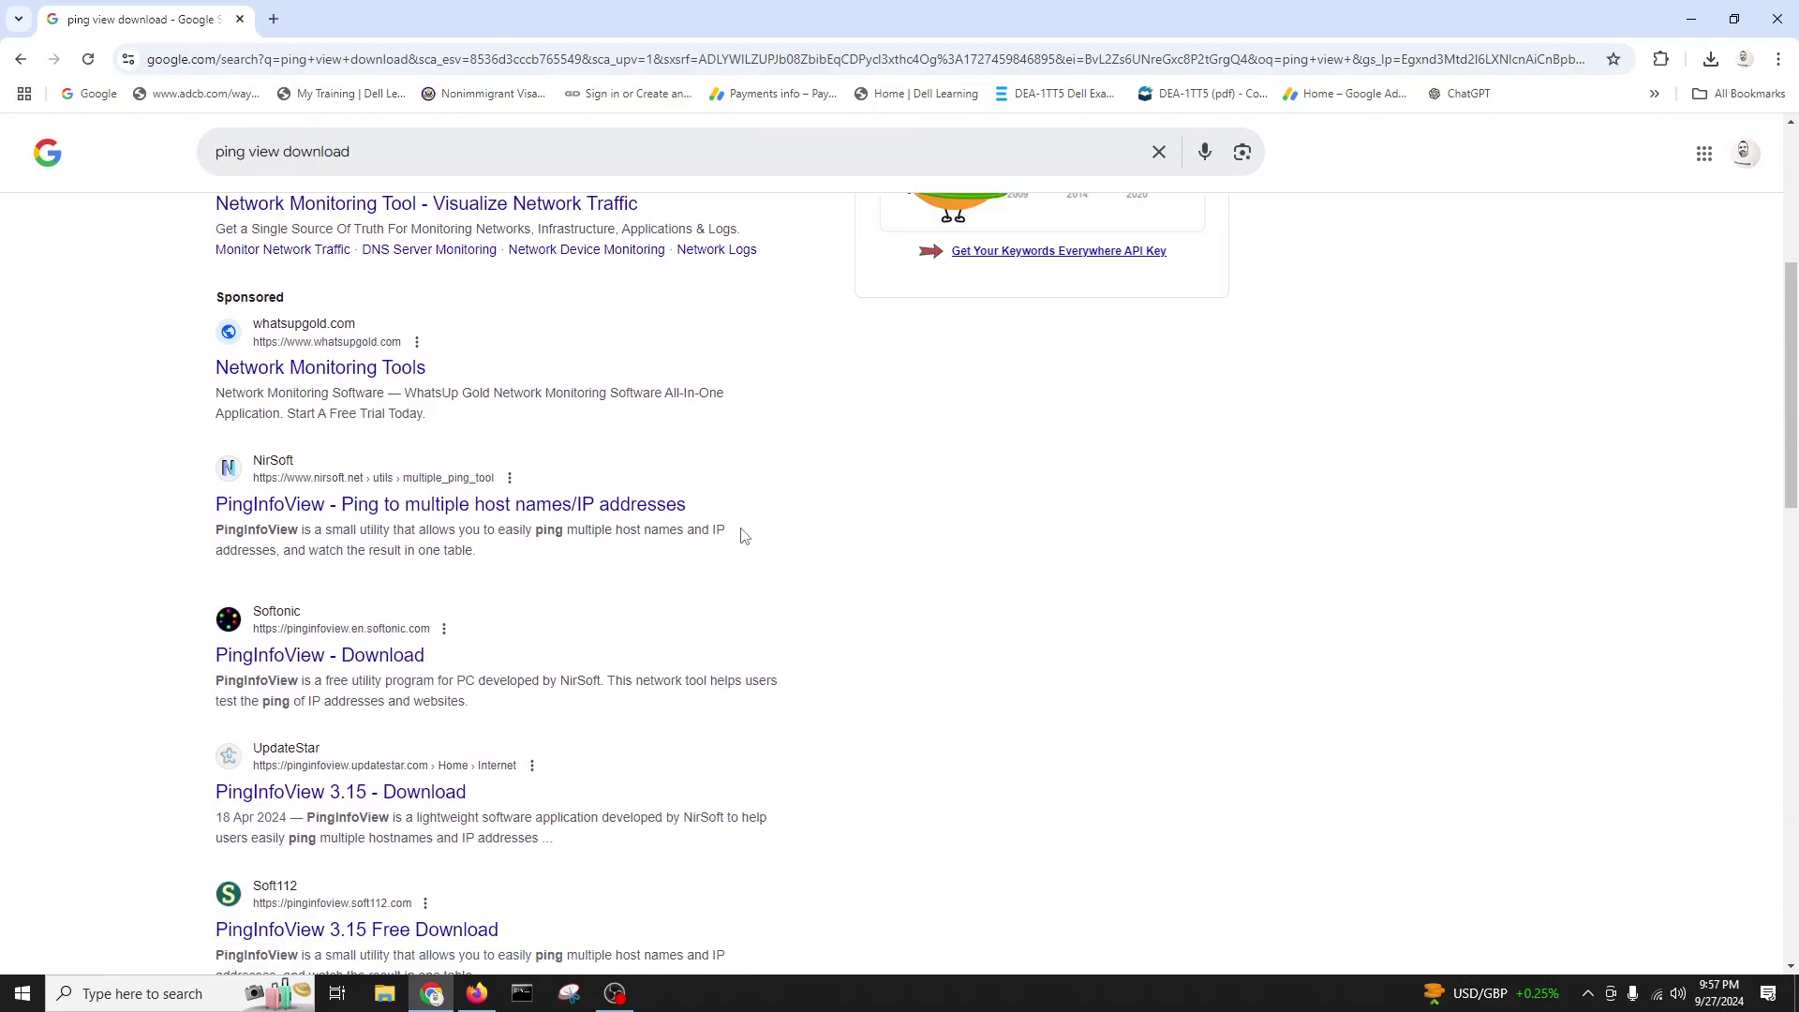
{"action": "scroll", "coordinate": [745, 536], "scroll_direction": "down", "scroll_amount": 2}
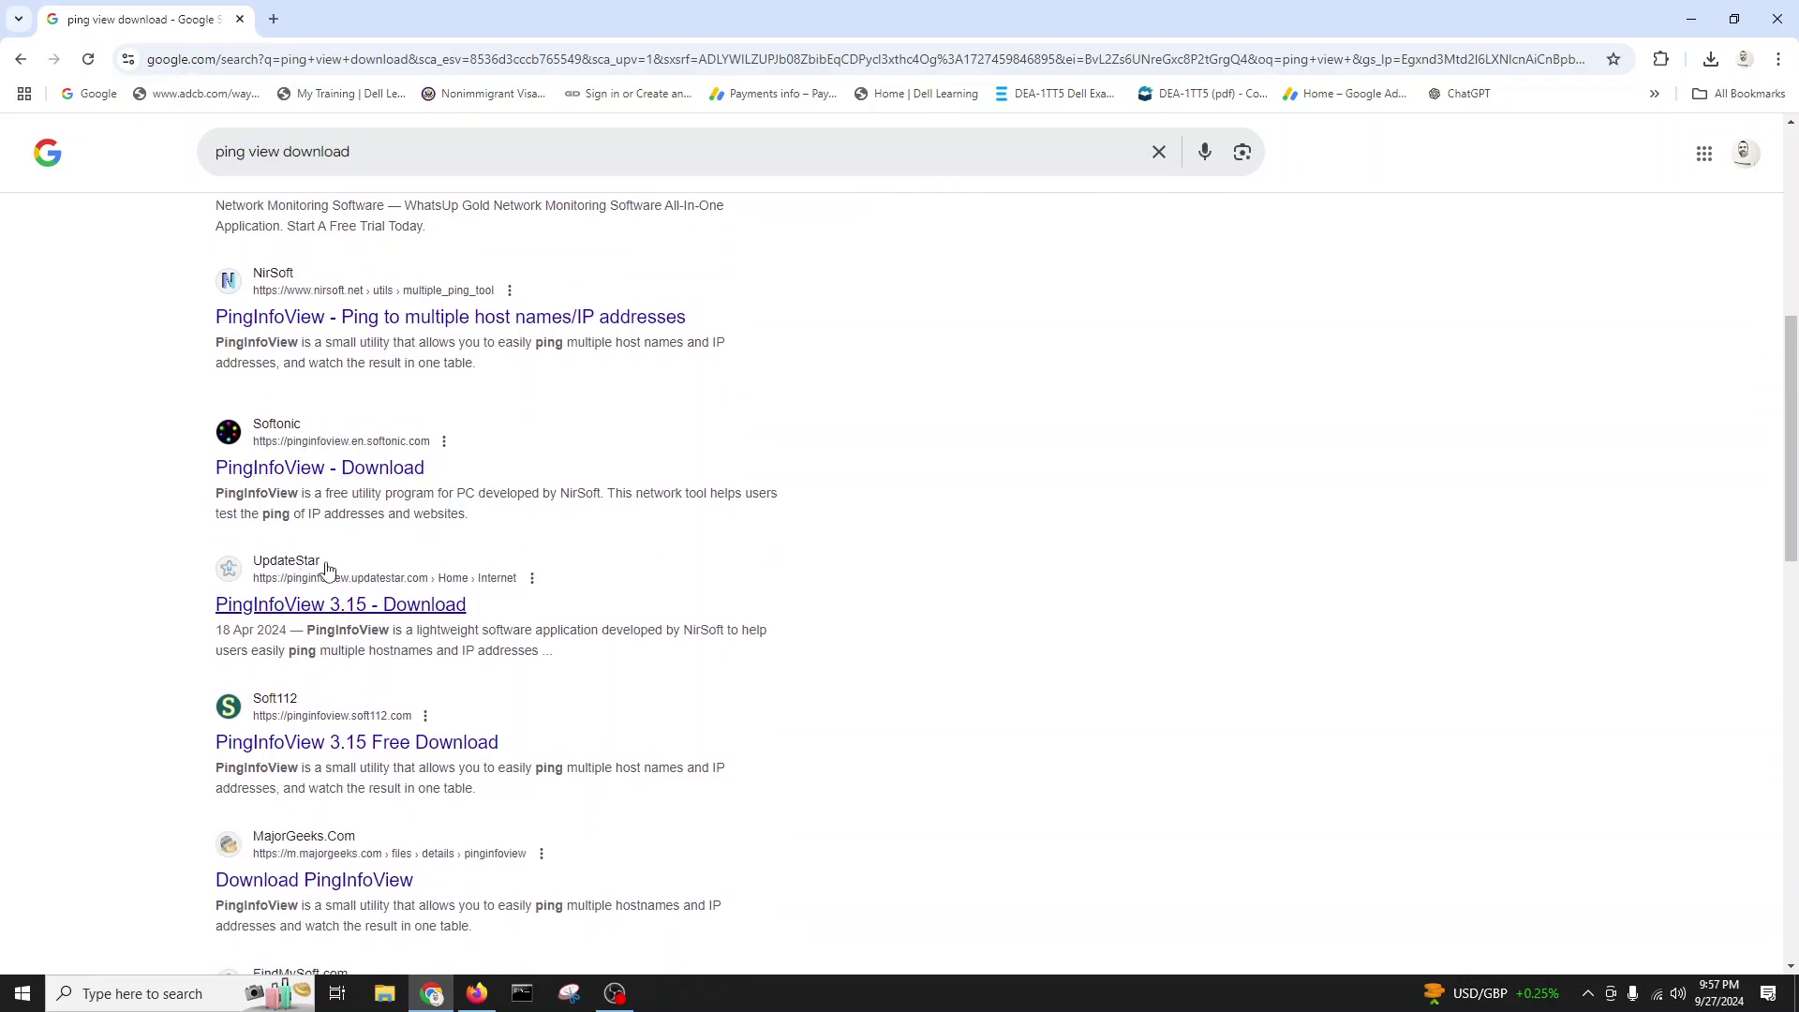
{"action": "right_click", "coordinate": [296, 469]}
{"action": "left_click", "coordinate": [339, 485]}
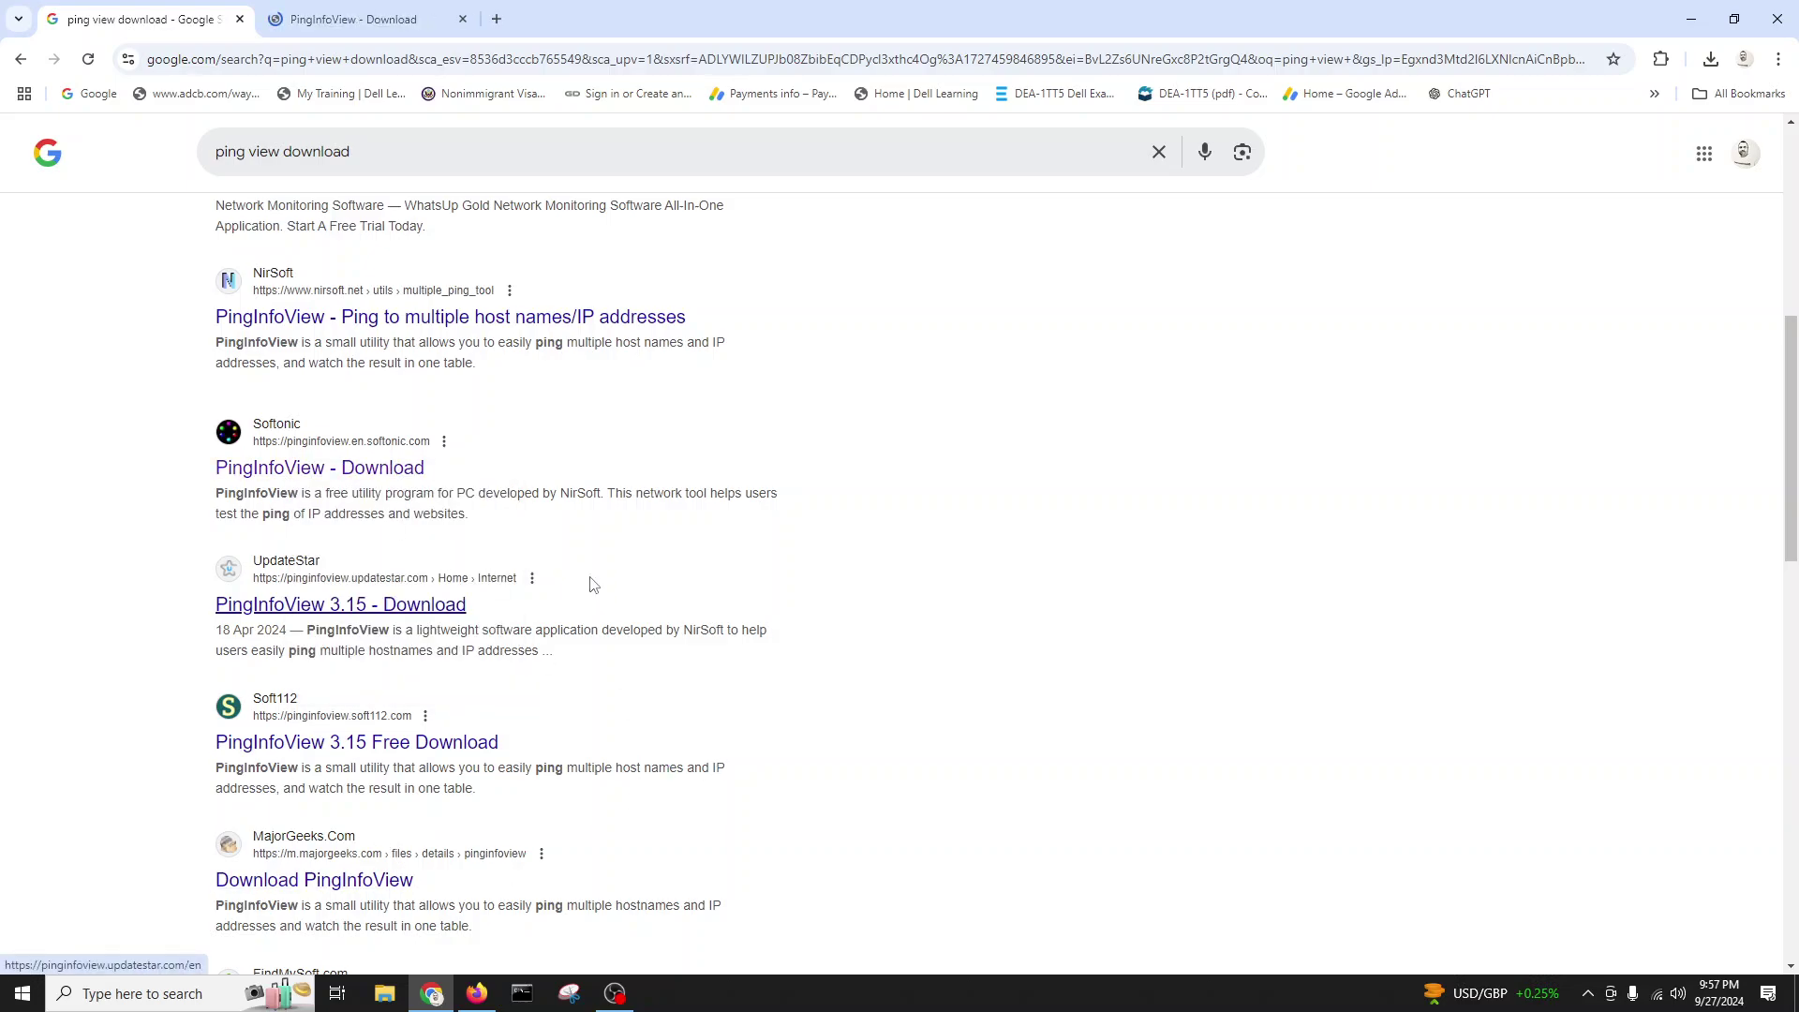
Step: Go to Softonic's PingInfoView 2.22 download page in the new tab
{"action": "scroll", "coordinate": [590, 584], "scroll_direction": "down", "scroll_amount": 1}
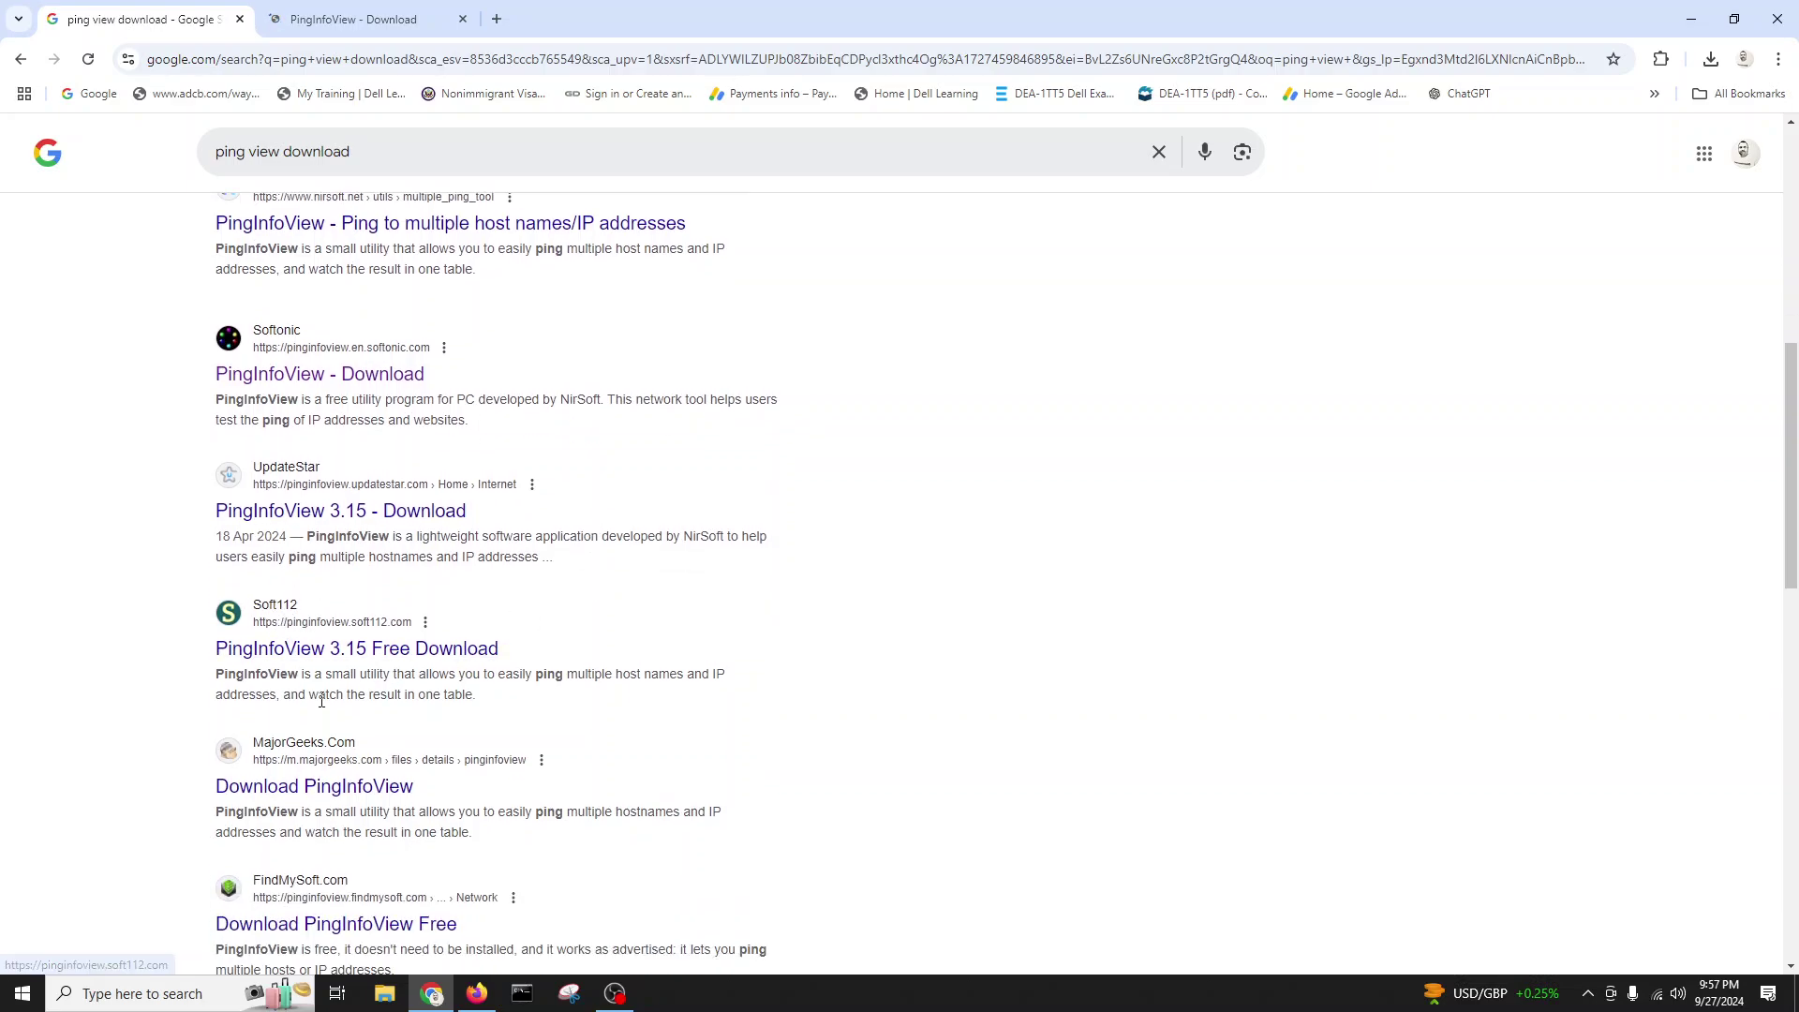
{"action": "scroll", "coordinate": [389, 694], "scroll_direction": "down", "scroll_amount": 2}
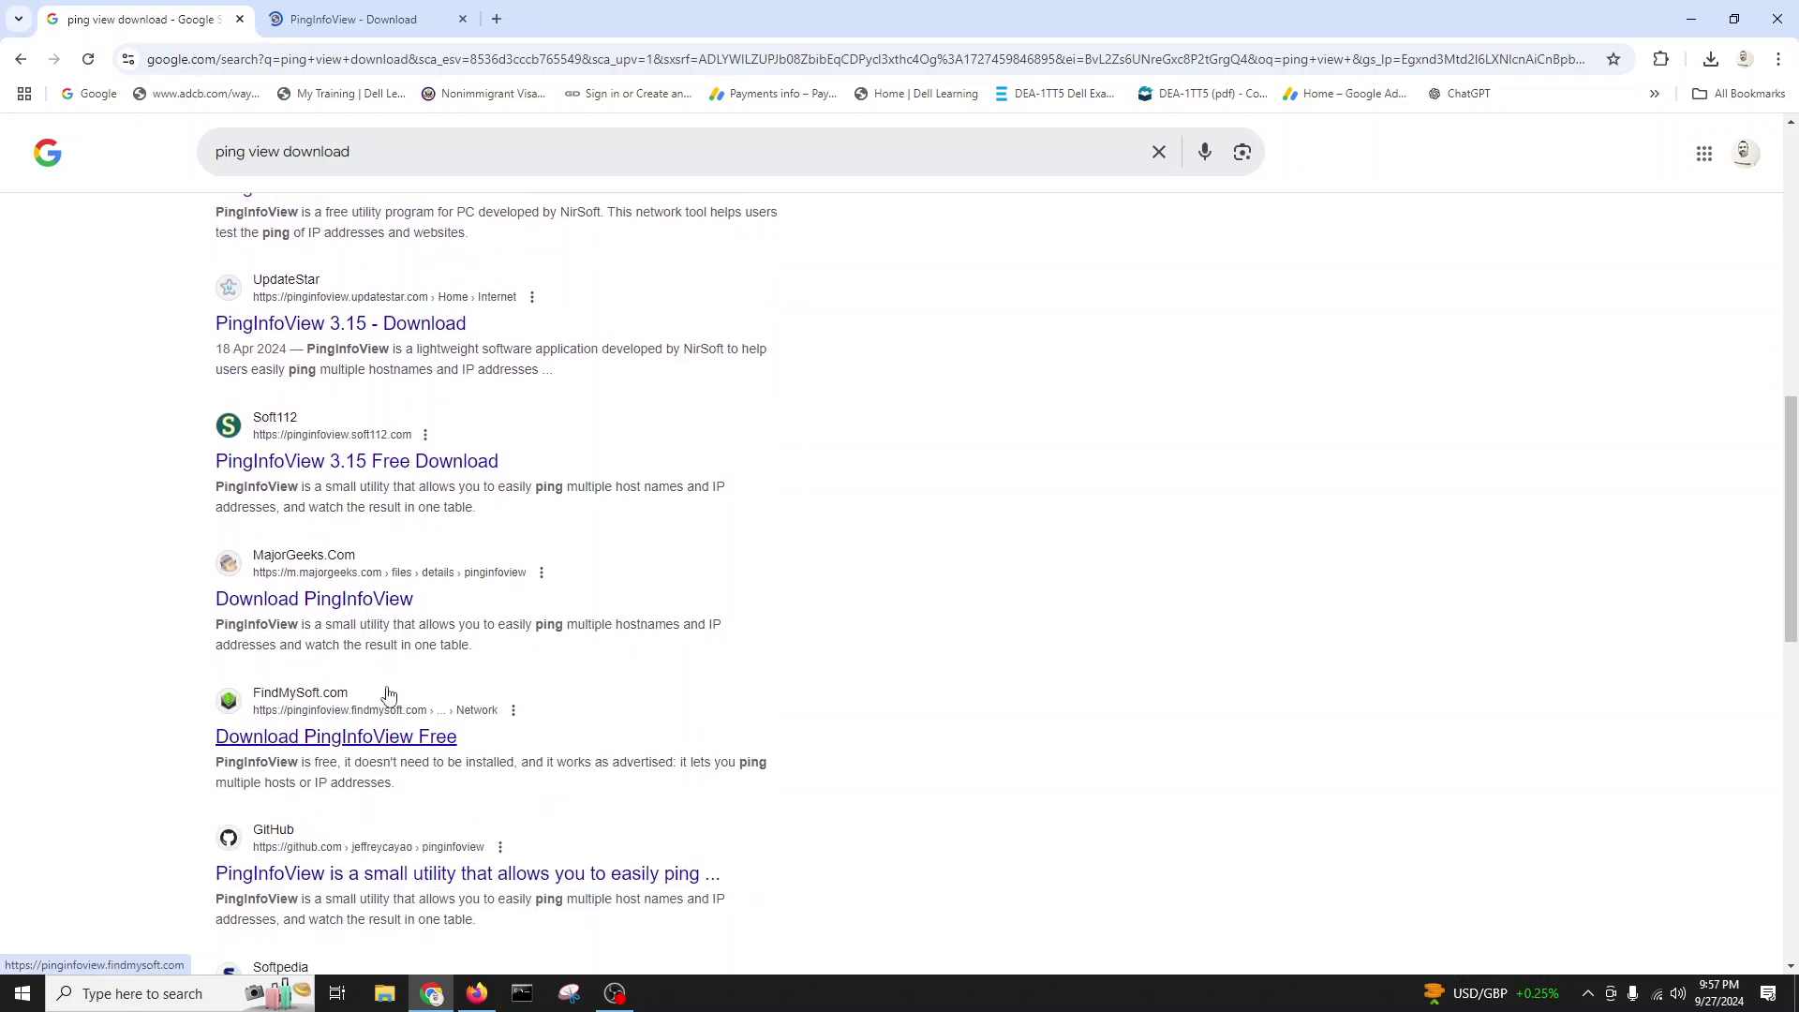
{"action": "scroll", "coordinate": [394, 696], "scroll_direction": "down", "scroll_amount": 2}
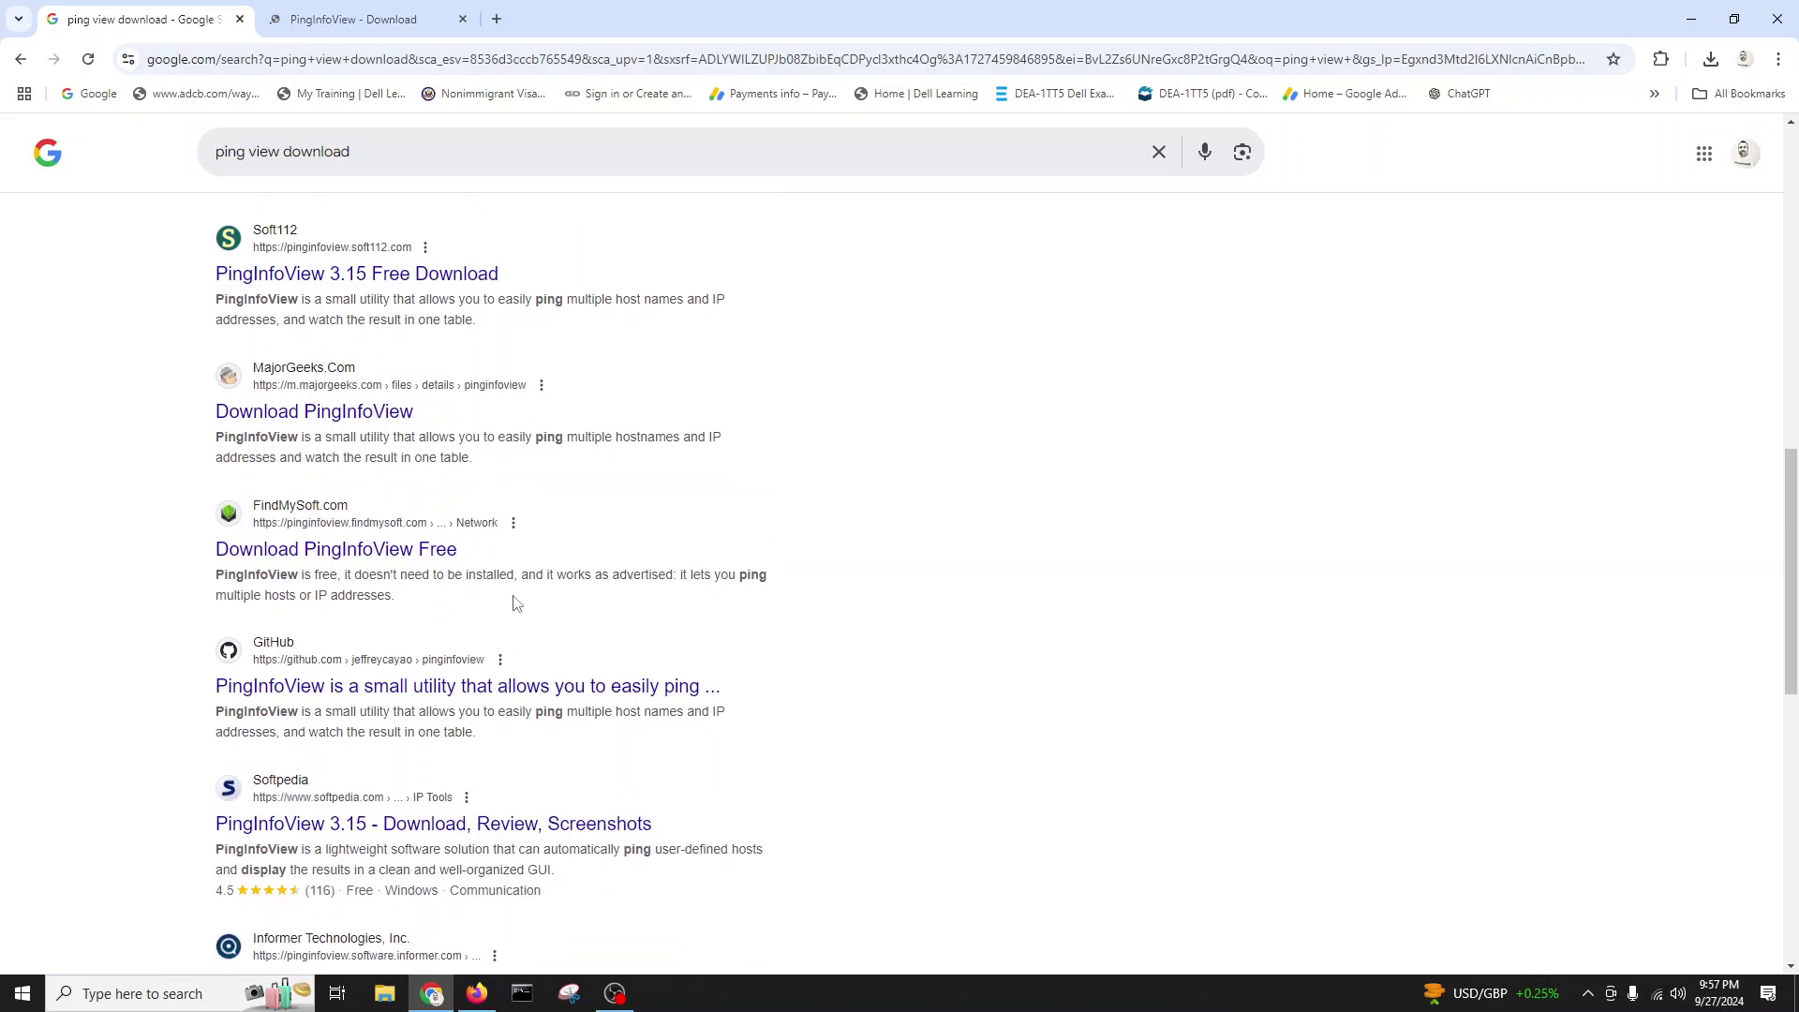
{"action": "scroll", "coordinate": [515, 602], "scroll_direction": "up", "scroll_amount": 5}
{"action": "left_click", "coordinate": [323, 13]}
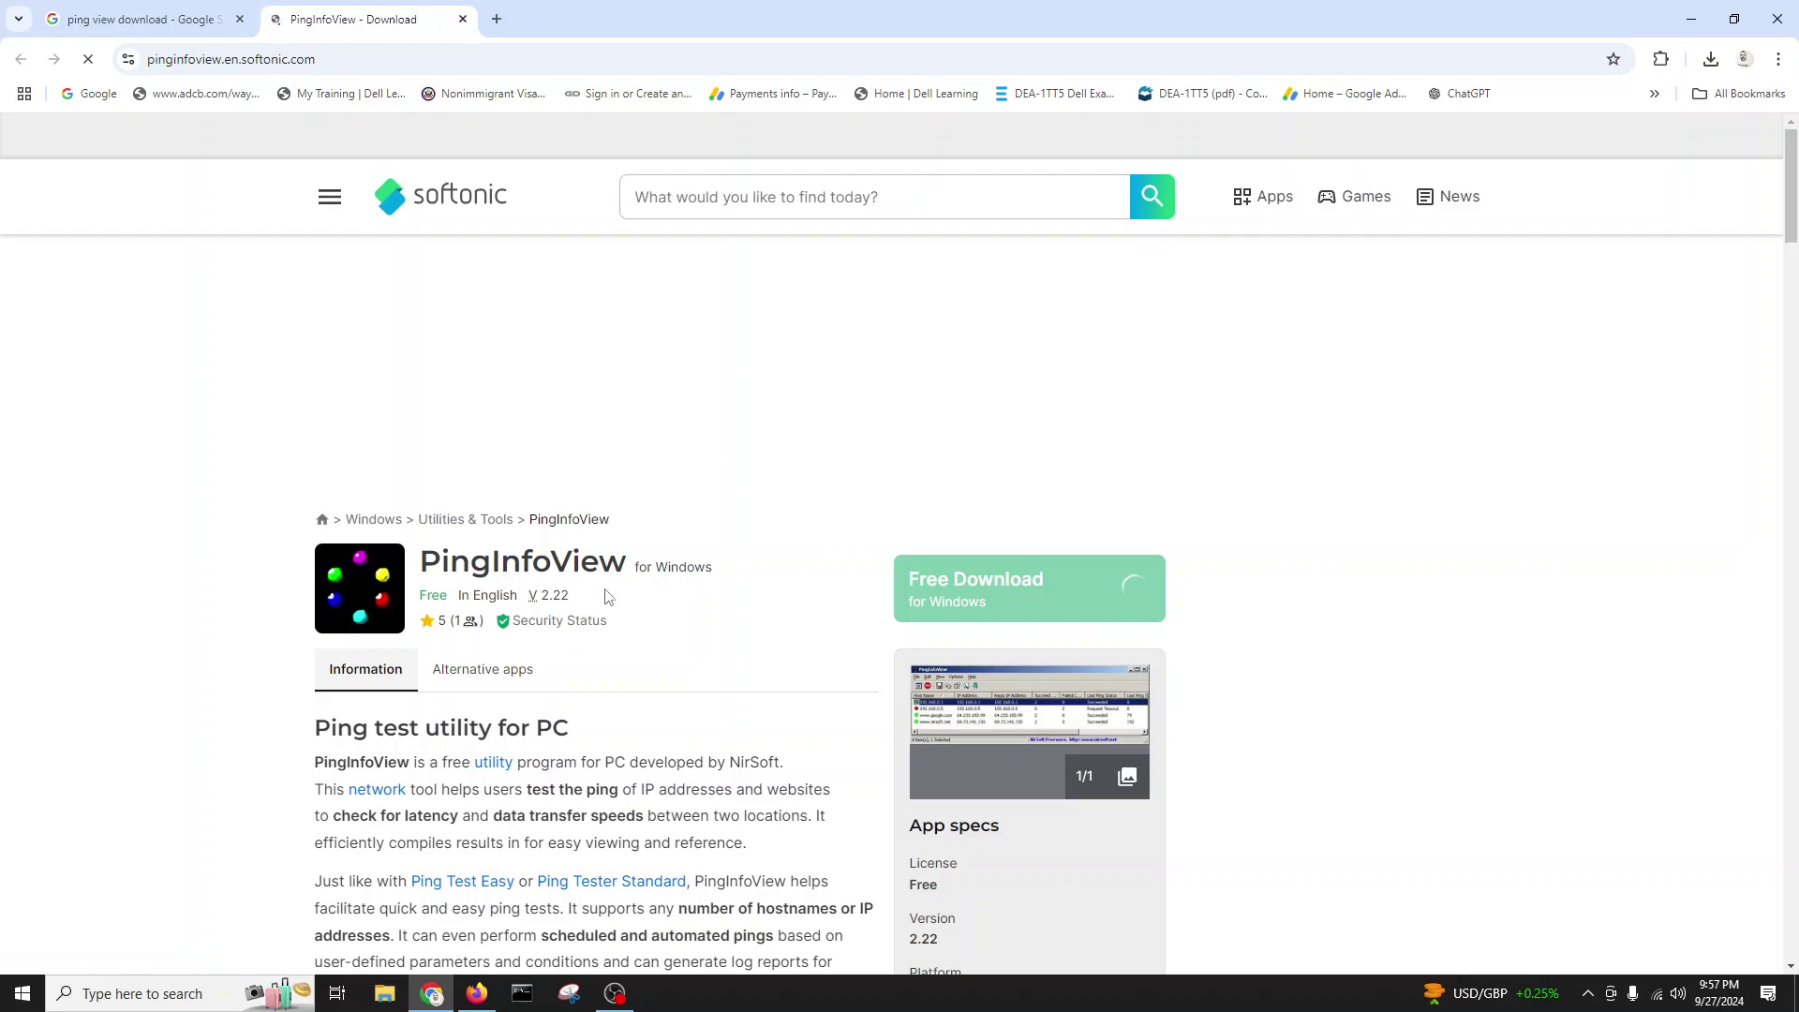
{"action": "left_click", "coordinate": [961, 589]}
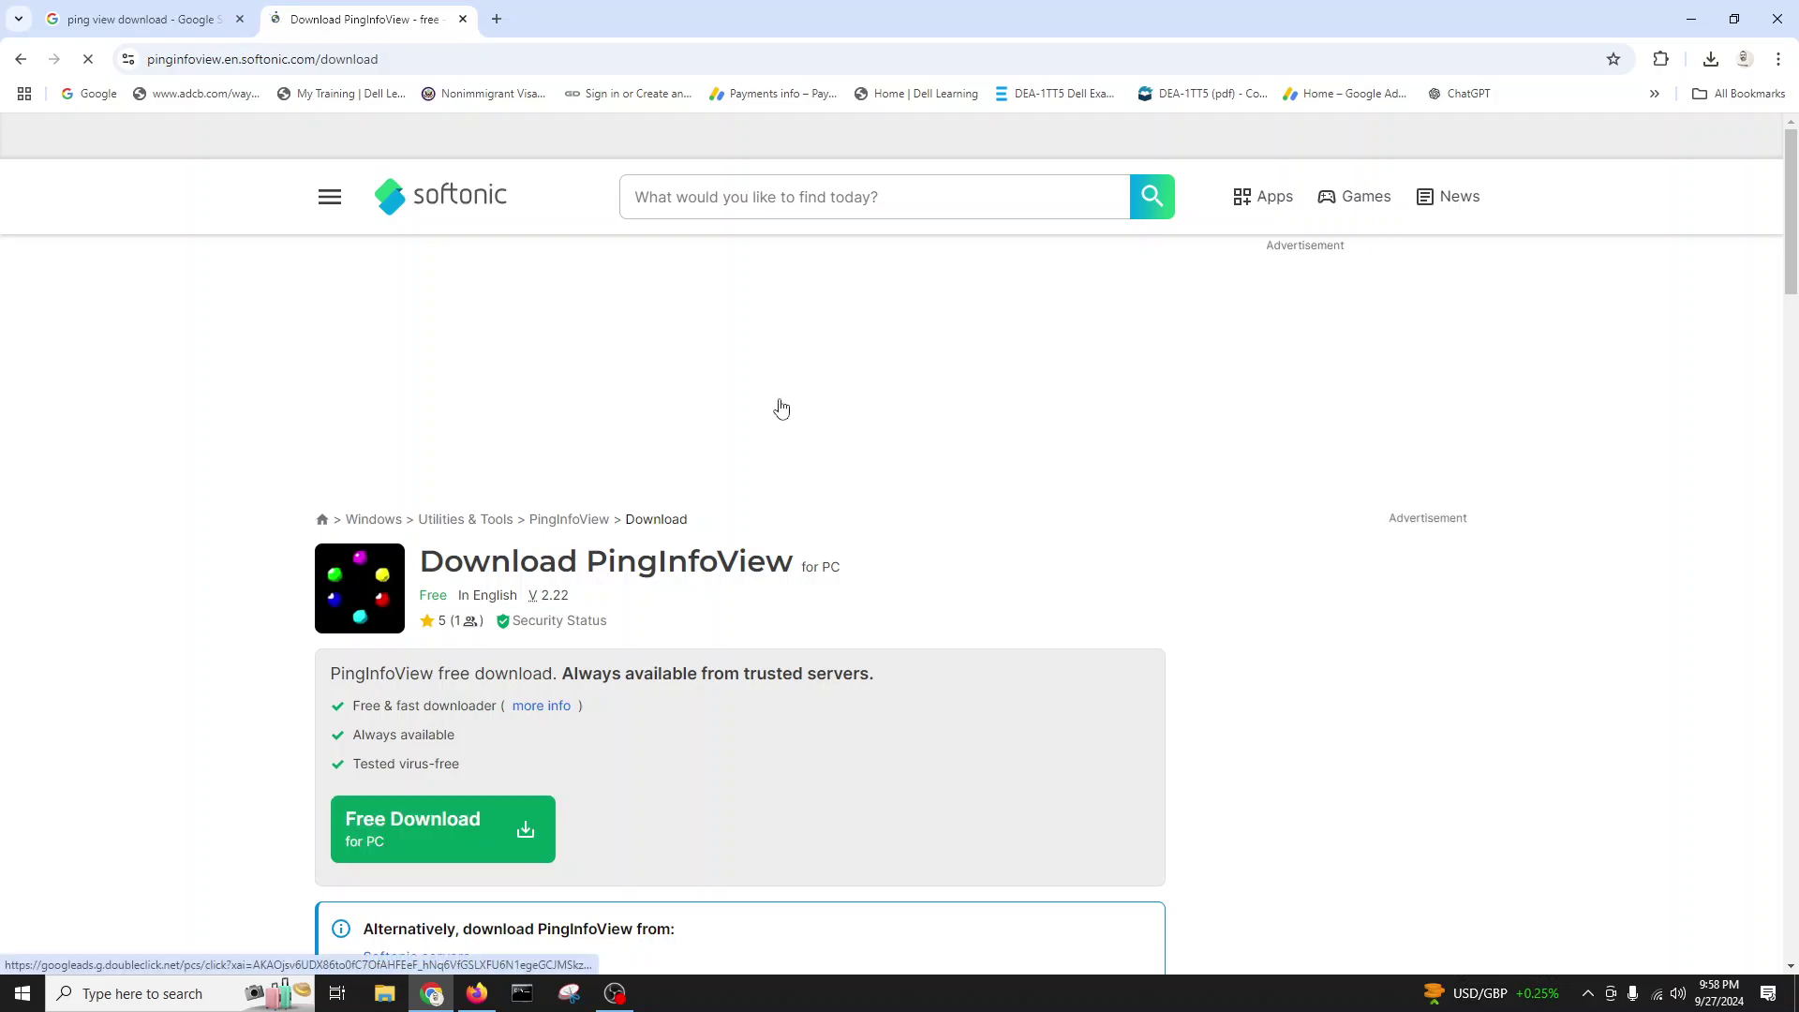
Step: Back on the Google results, open the GitHub PingInfoView result
{"action": "left_click", "coordinate": [111, 22]}
{"action": "scroll", "coordinate": [479, 481], "scroll_direction": "down", "scroll_amount": 3}
{"action": "scroll", "coordinate": [479, 481], "scroll_direction": "down", "scroll_amount": 2}
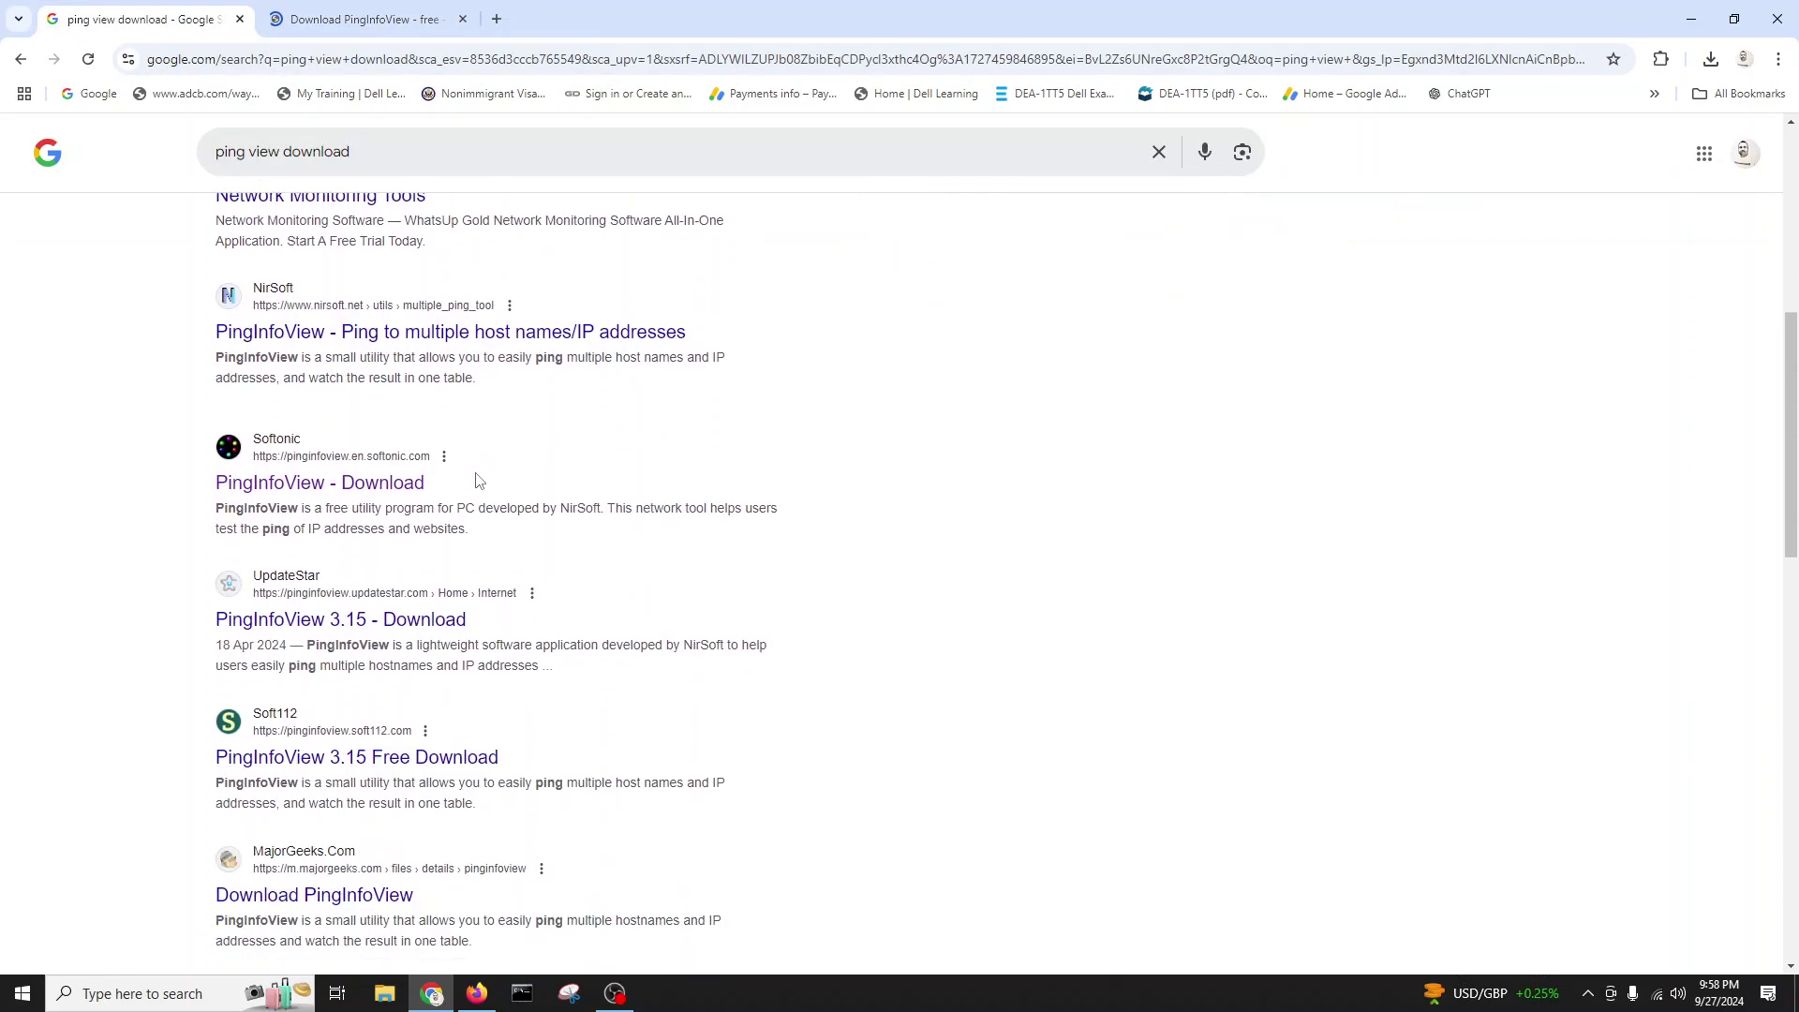
{"action": "scroll", "coordinate": [479, 480], "scroll_direction": "down", "scroll_amount": 2}
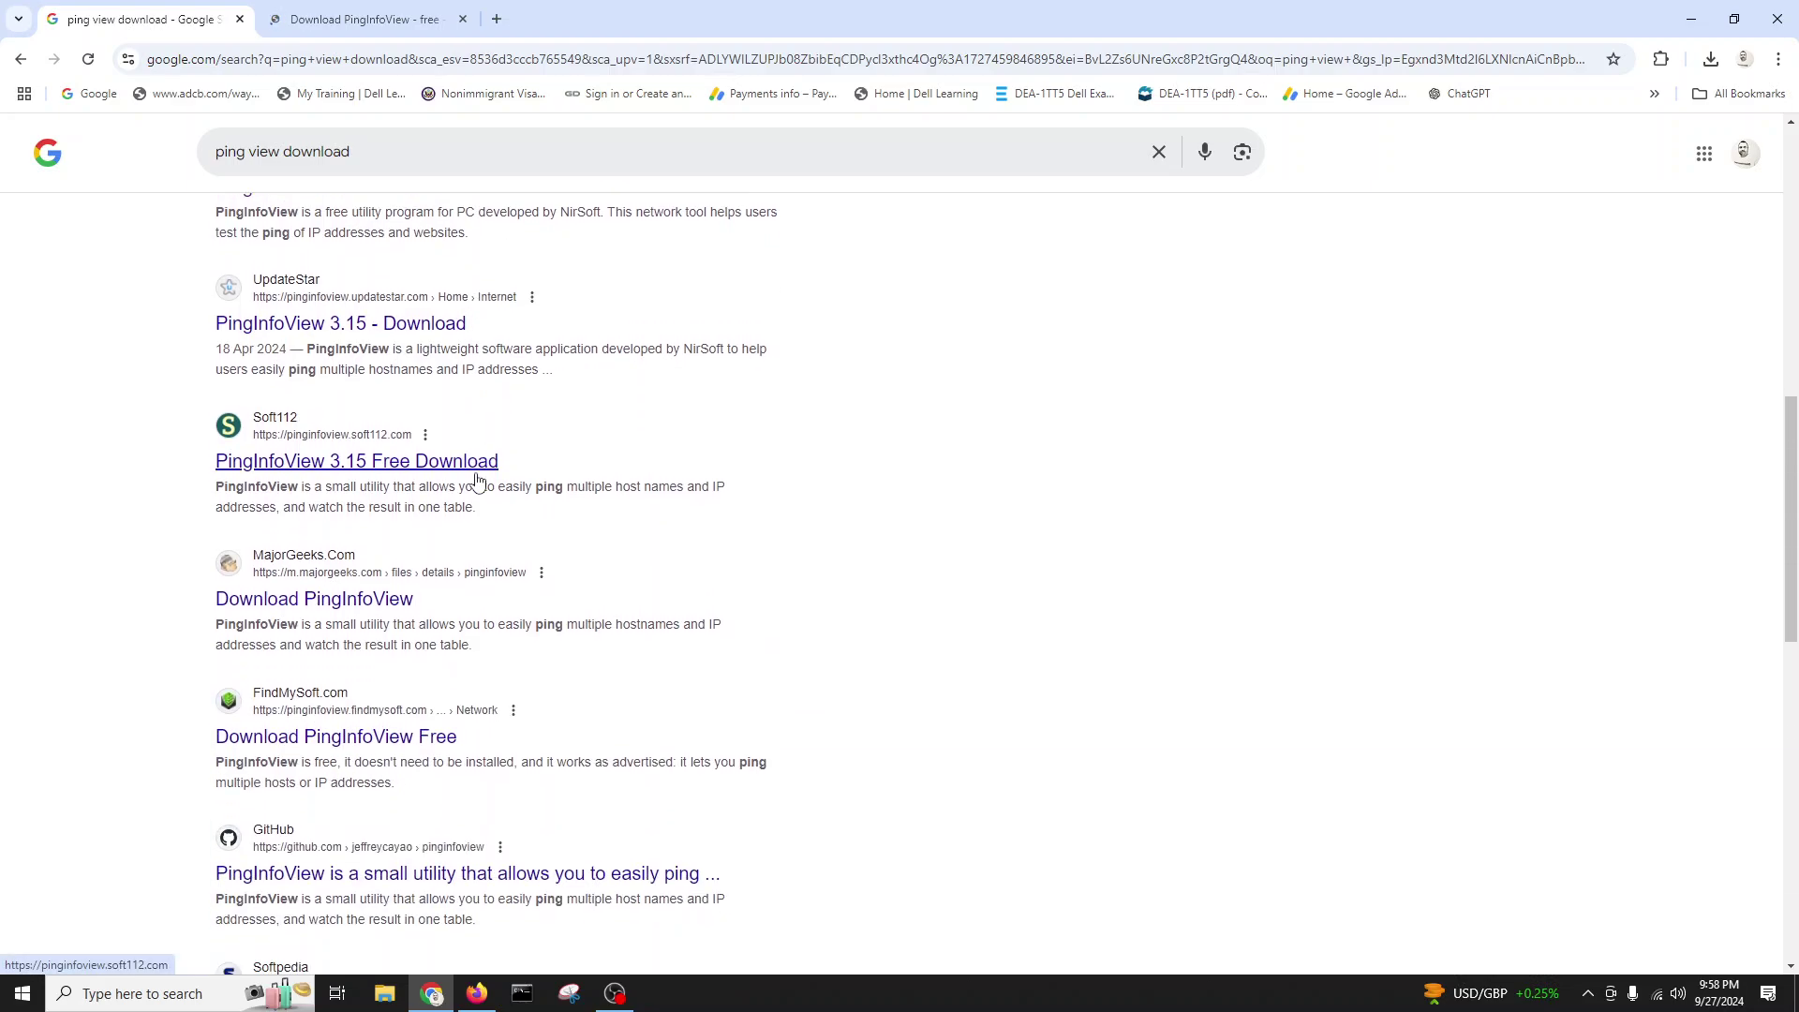
{"action": "scroll", "coordinate": [476, 480], "scroll_direction": "down", "scroll_amount": 2}
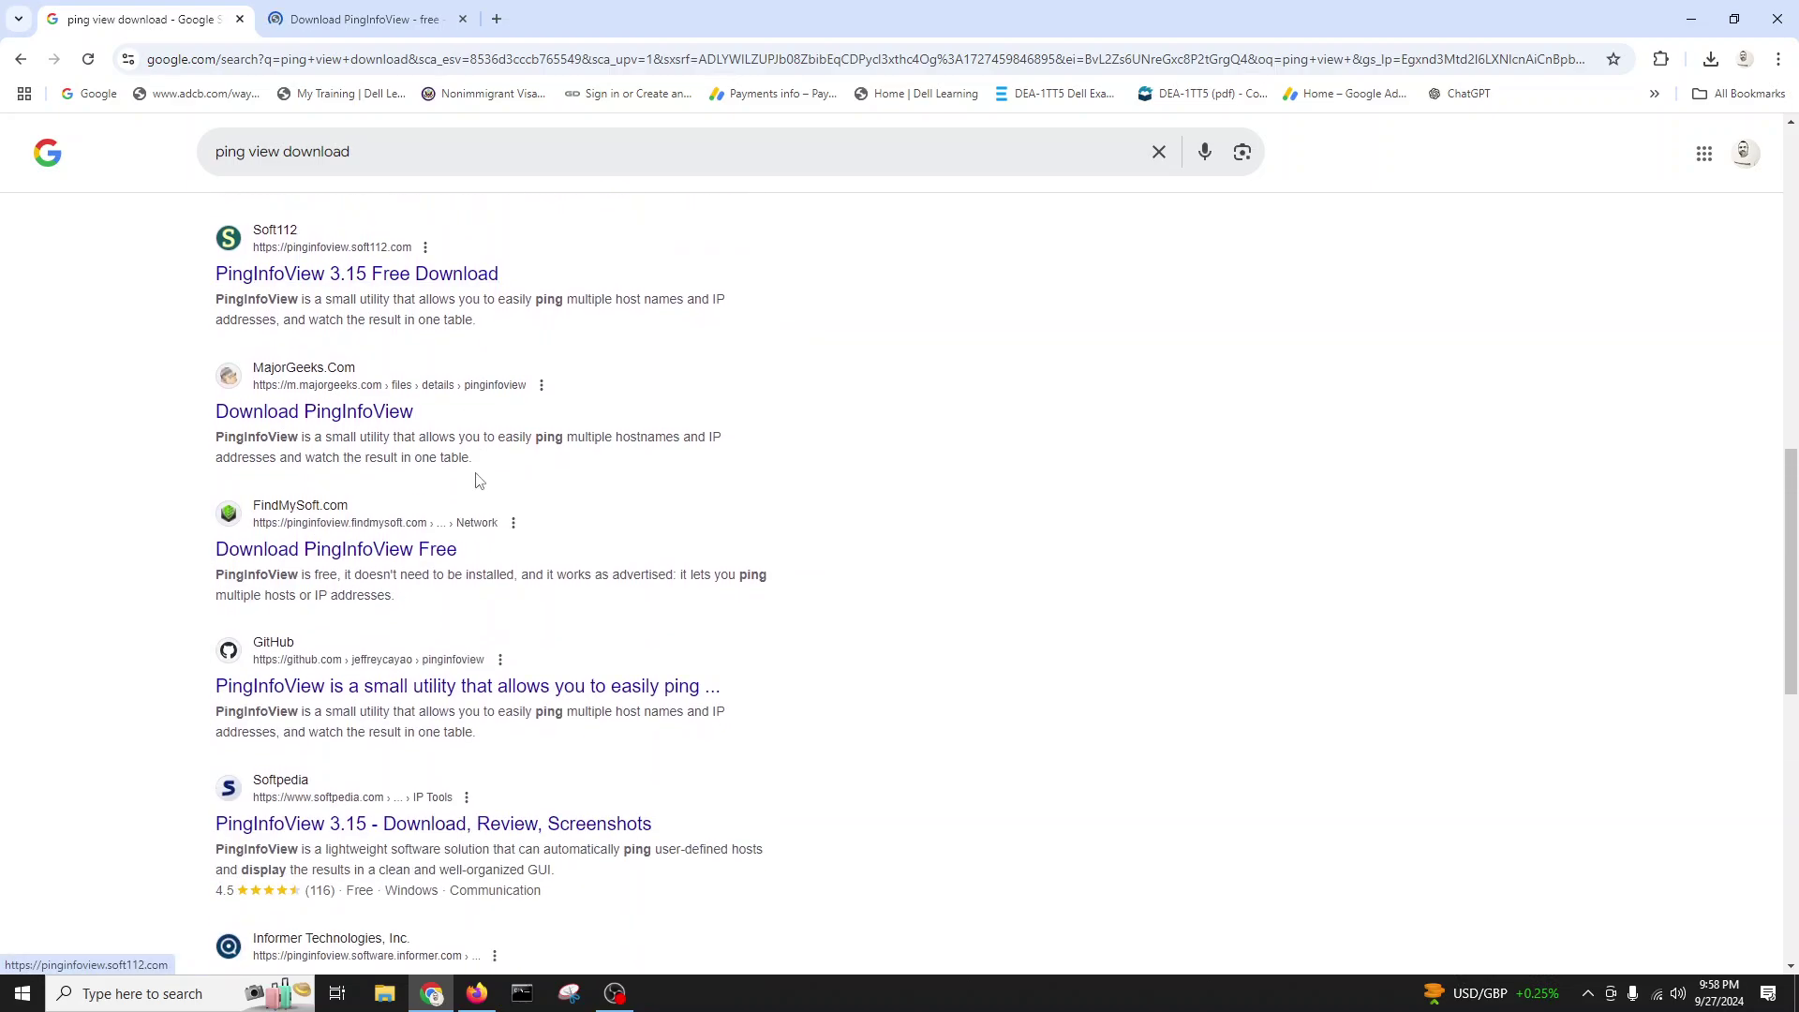
{"action": "scroll", "coordinate": [548, 532], "scroll_direction": "down", "scroll_amount": 1}
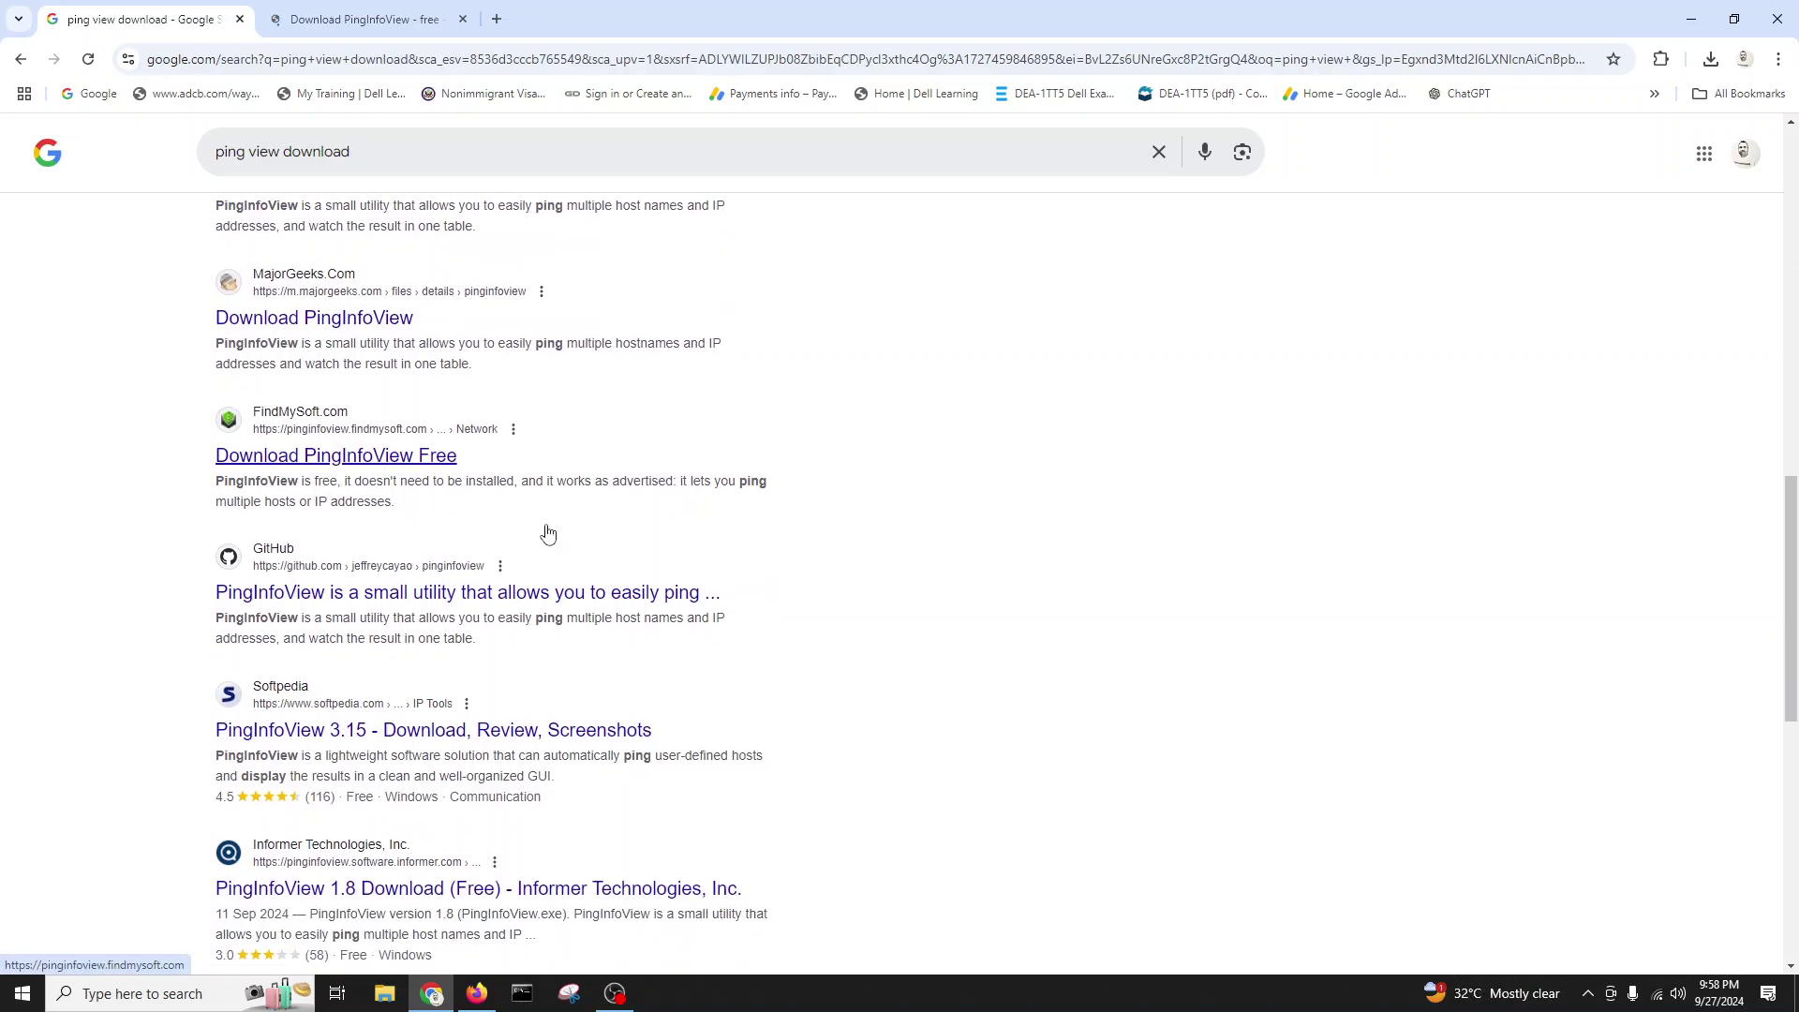
{"action": "left_click", "coordinate": [495, 598]}
Step: Download the PingInfoView 2.22 installer from Softonic and keep the unverified file
{"action": "left_click", "coordinate": [366, 19]}
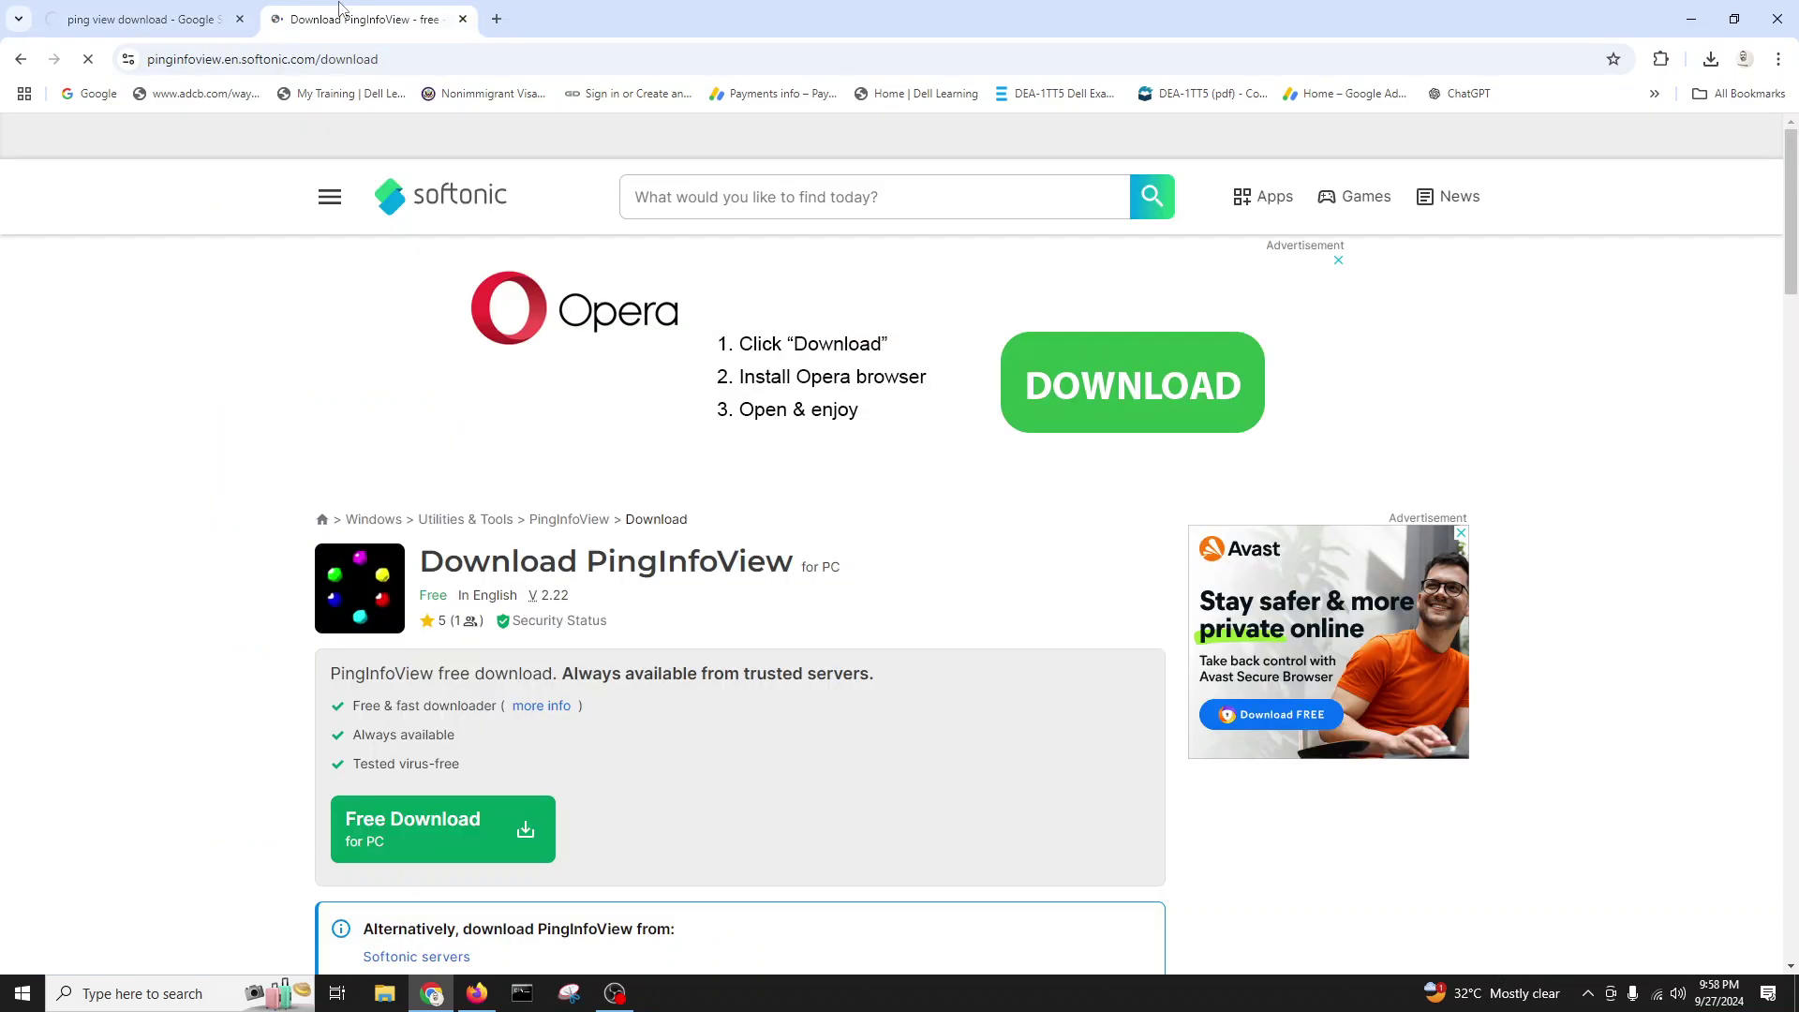
{"action": "scroll", "coordinate": [461, 508], "scroll_direction": "down", "scroll_amount": 4}
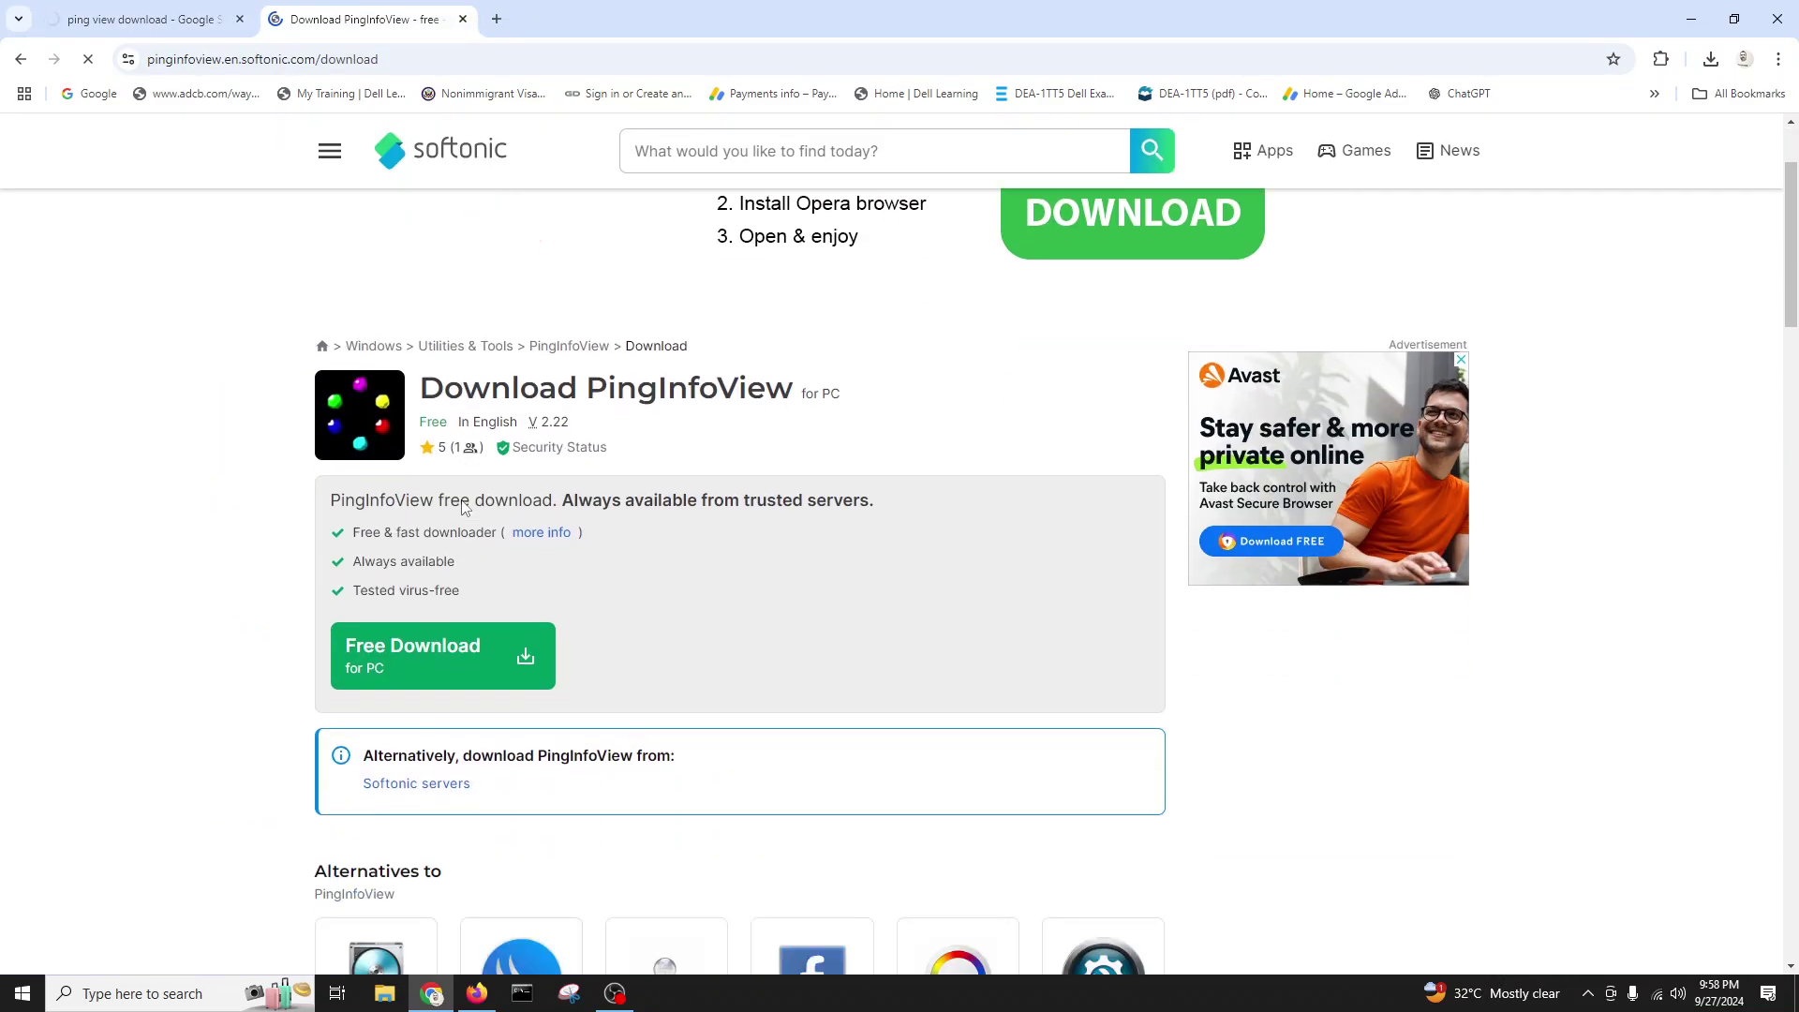
{"action": "scroll", "coordinate": [461, 507], "scroll_direction": "down", "scroll_amount": 3}
{"action": "scroll", "coordinate": [461, 508], "scroll_direction": "up", "scroll_amount": 6}
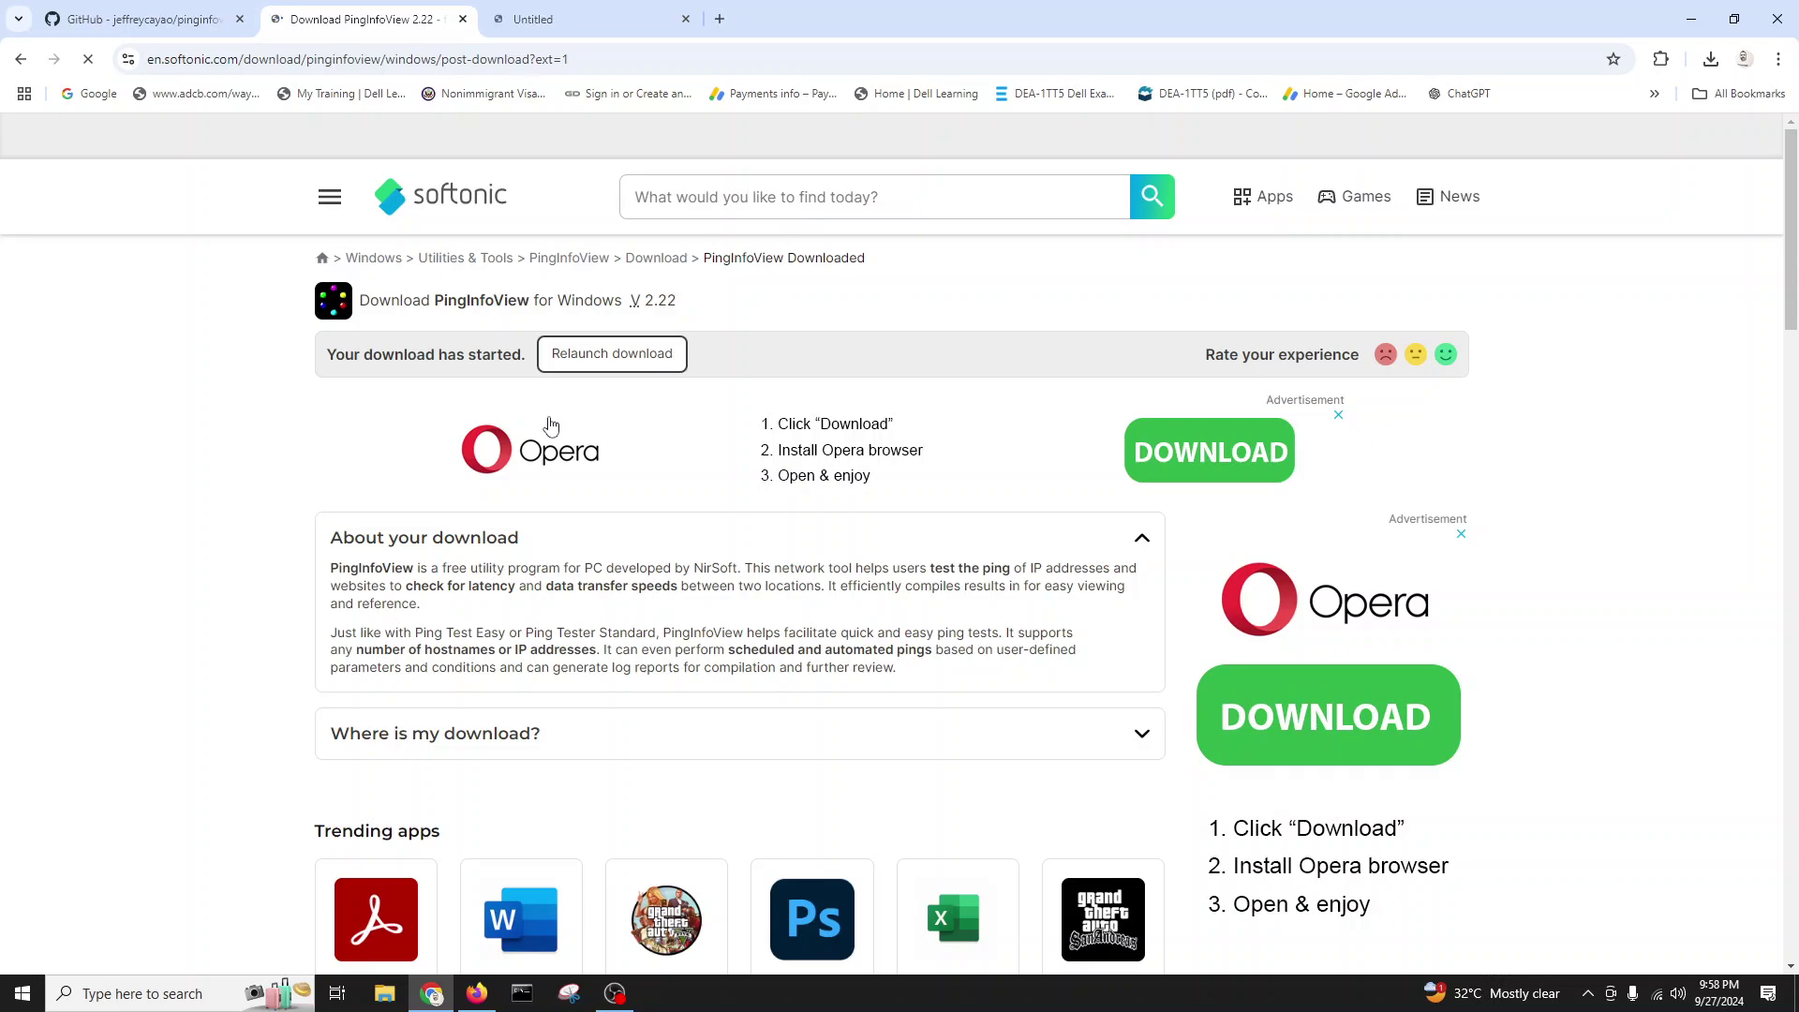
{"action": "left_click", "coordinate": [1527, 127]}
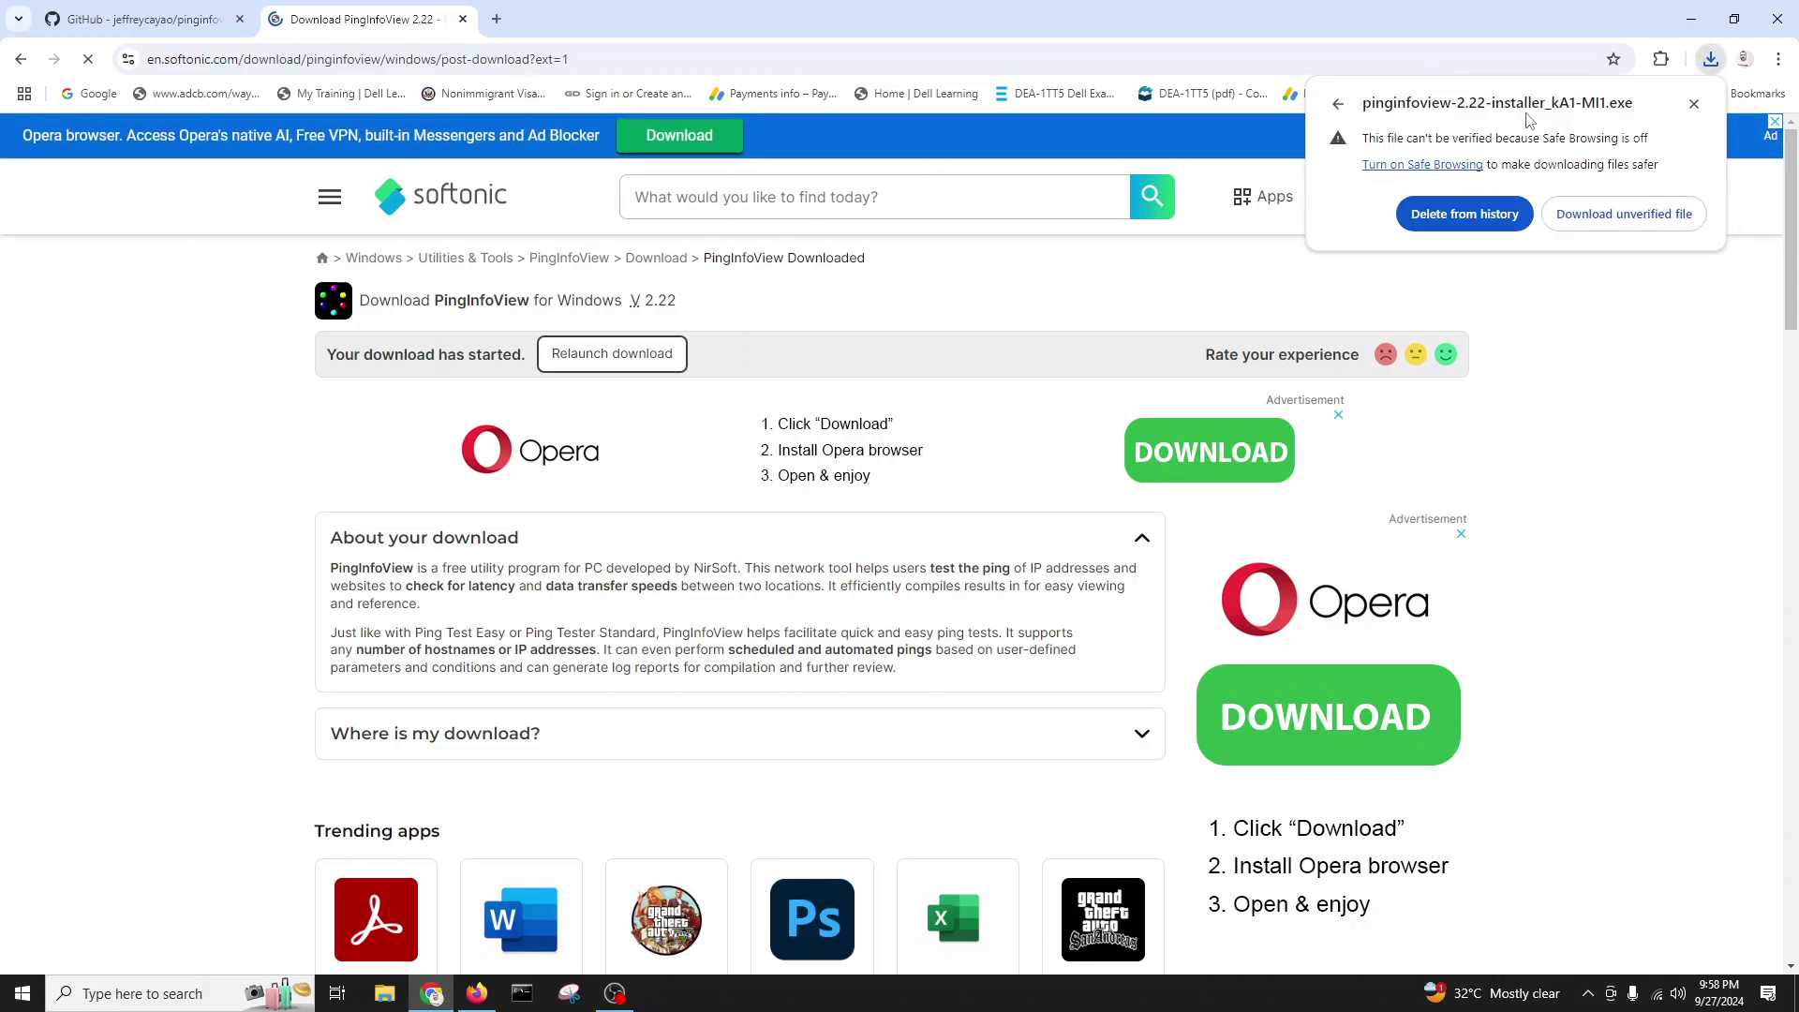
{"action": "left_click", "coordinate": [1613, 214]}
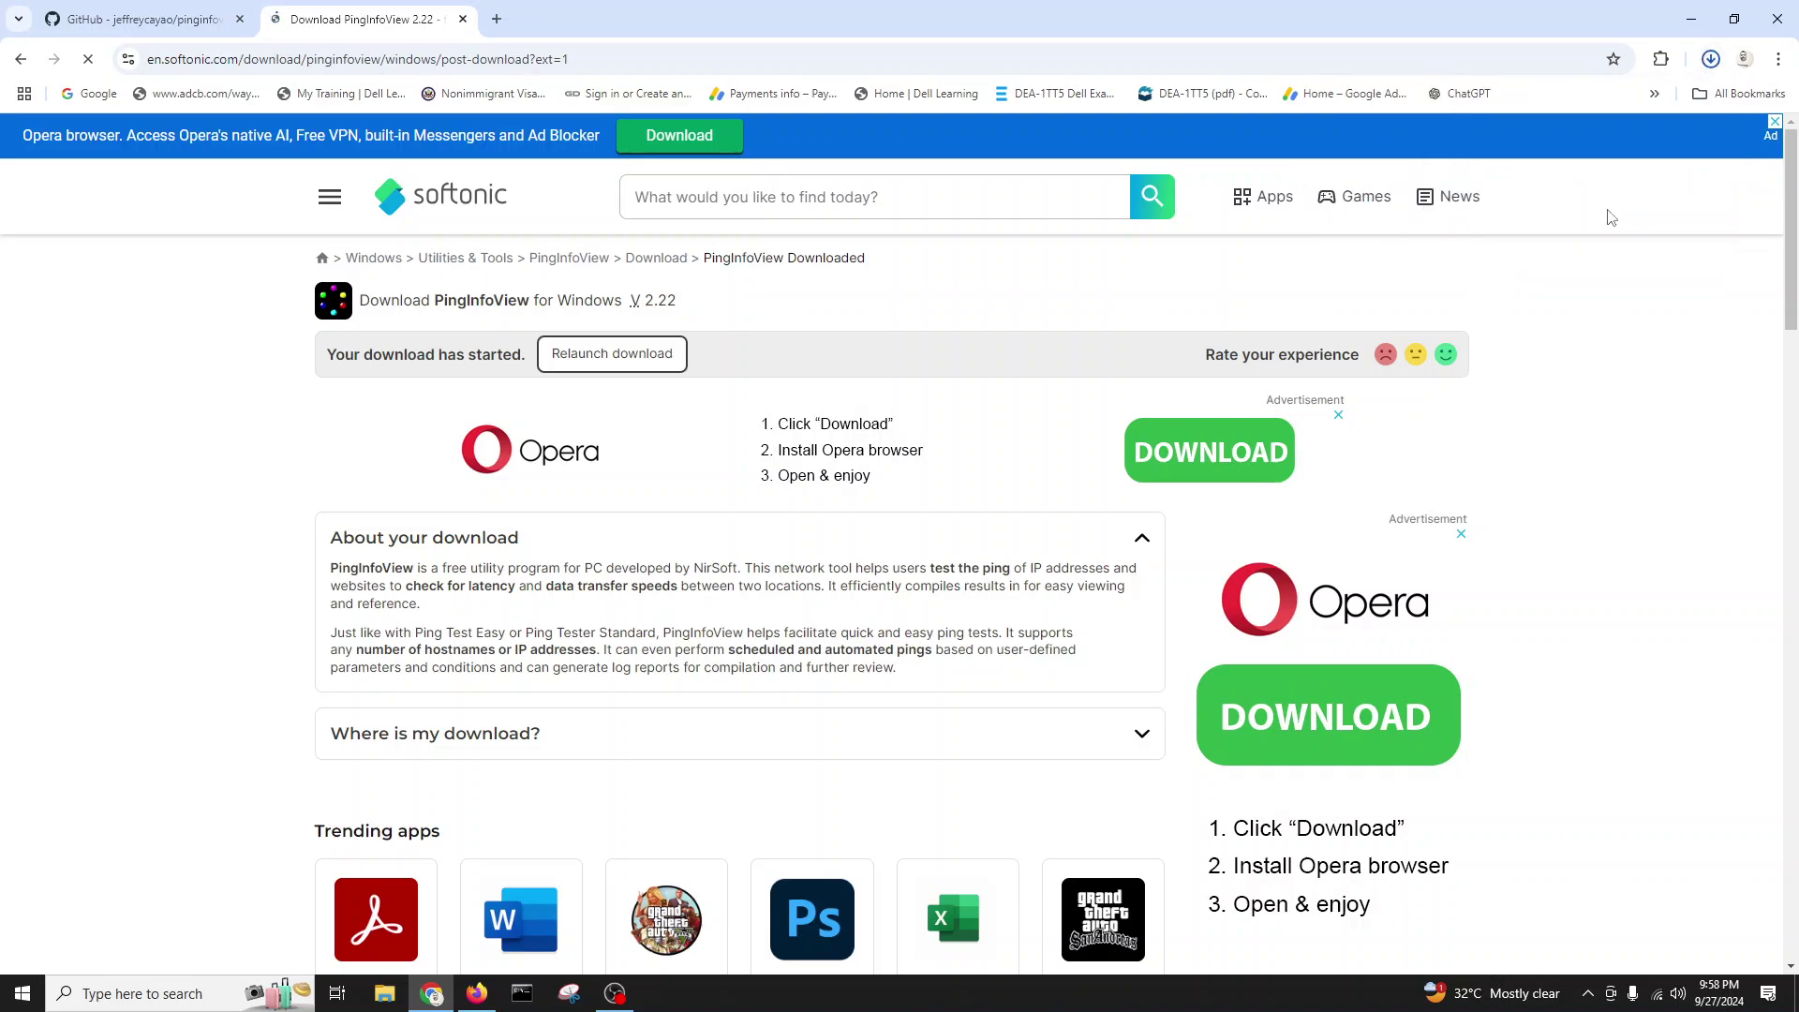
Step: Open the Downloads folder from Chrome's download history
{"action": "left_click", "coordinate": [1711, 62]}
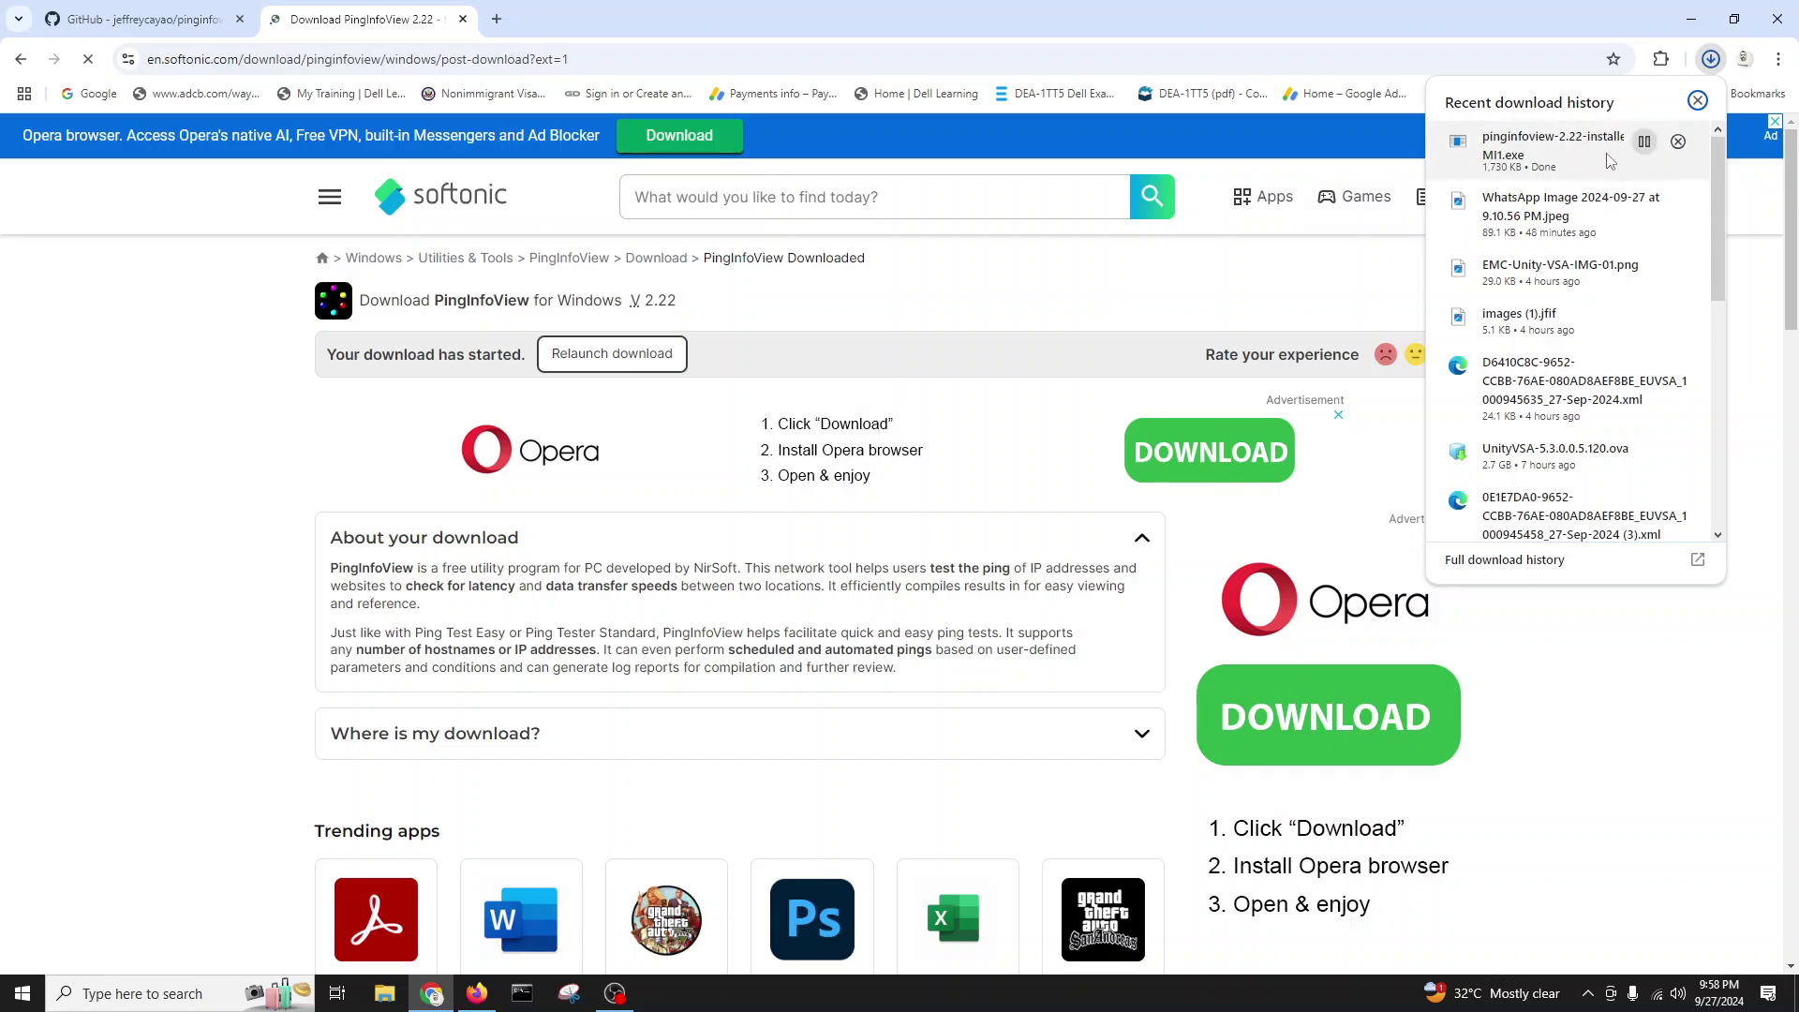
{"action": "scroll", "coordinate": [1624, 256], "scroll_direction": "down", "scroll_amount": 1}
{"action": "left_click", "coordinate": [1638, 189]}
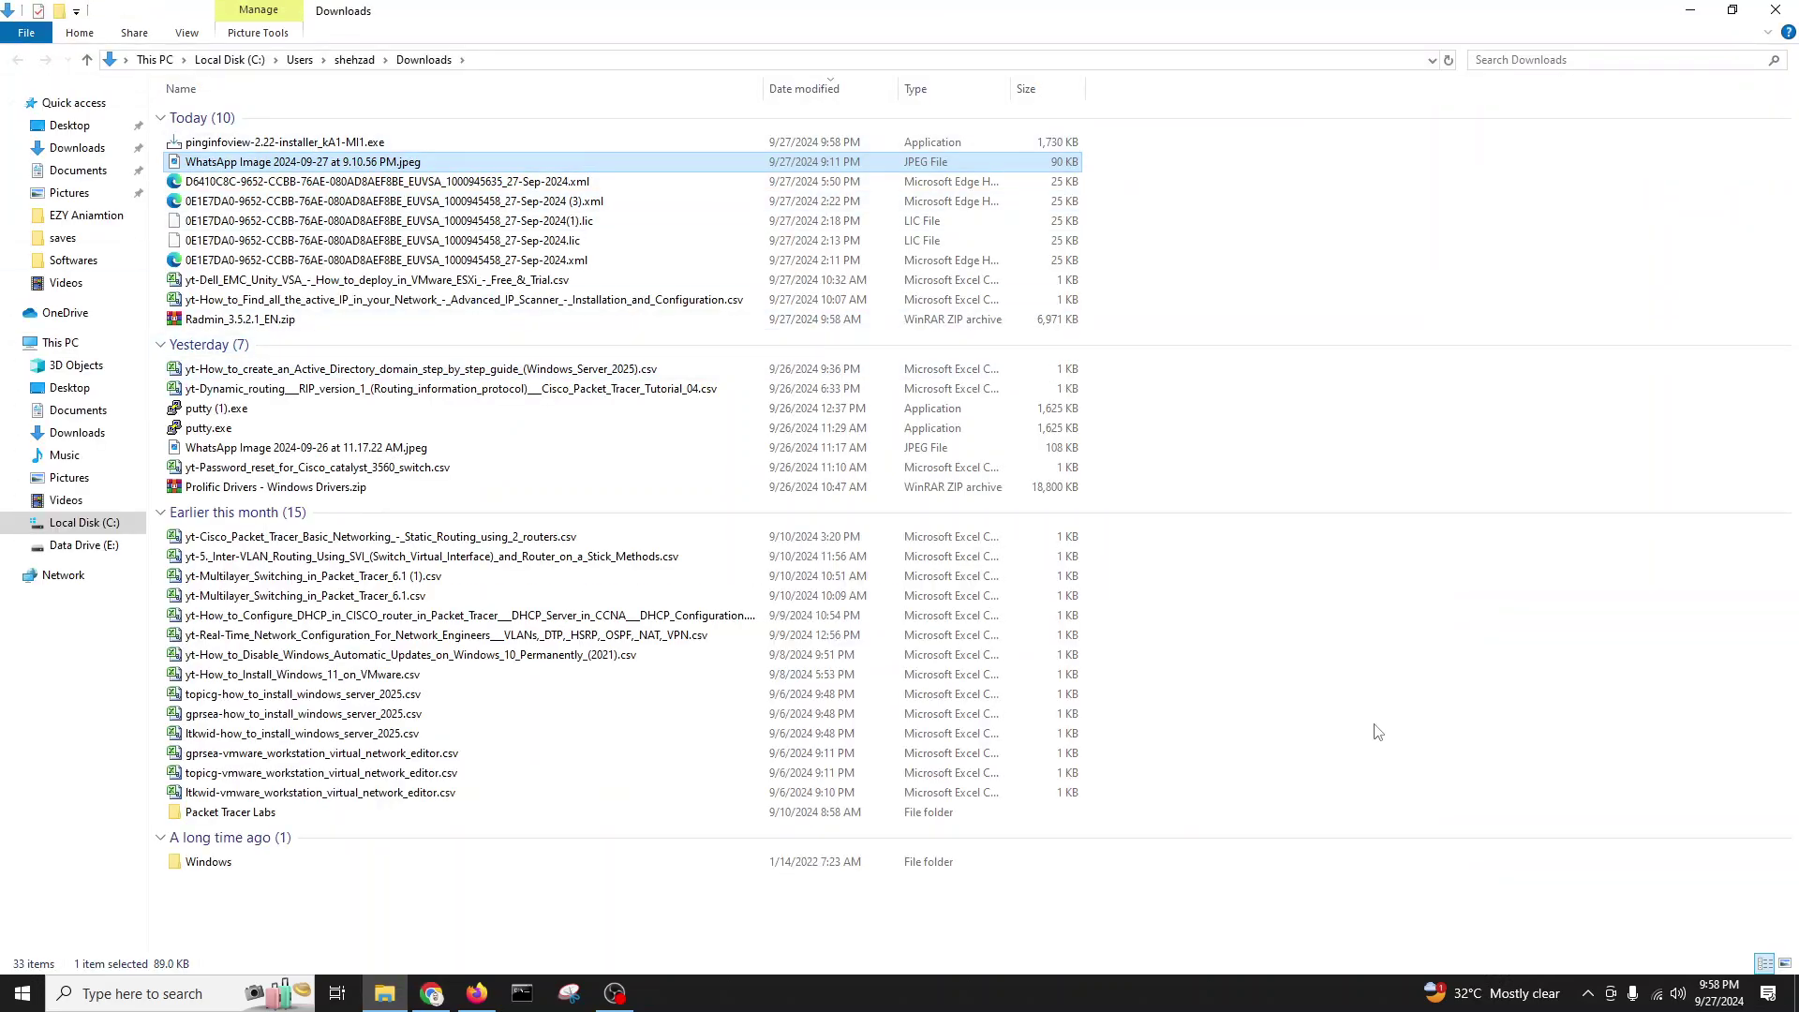
Step: Run pinginfoview-2.22-installer_kA1-MI1.exe from Downloads, allowing it past the SmartScreen warning
{"action": "right_click", "coordinate": [1343, 685]}
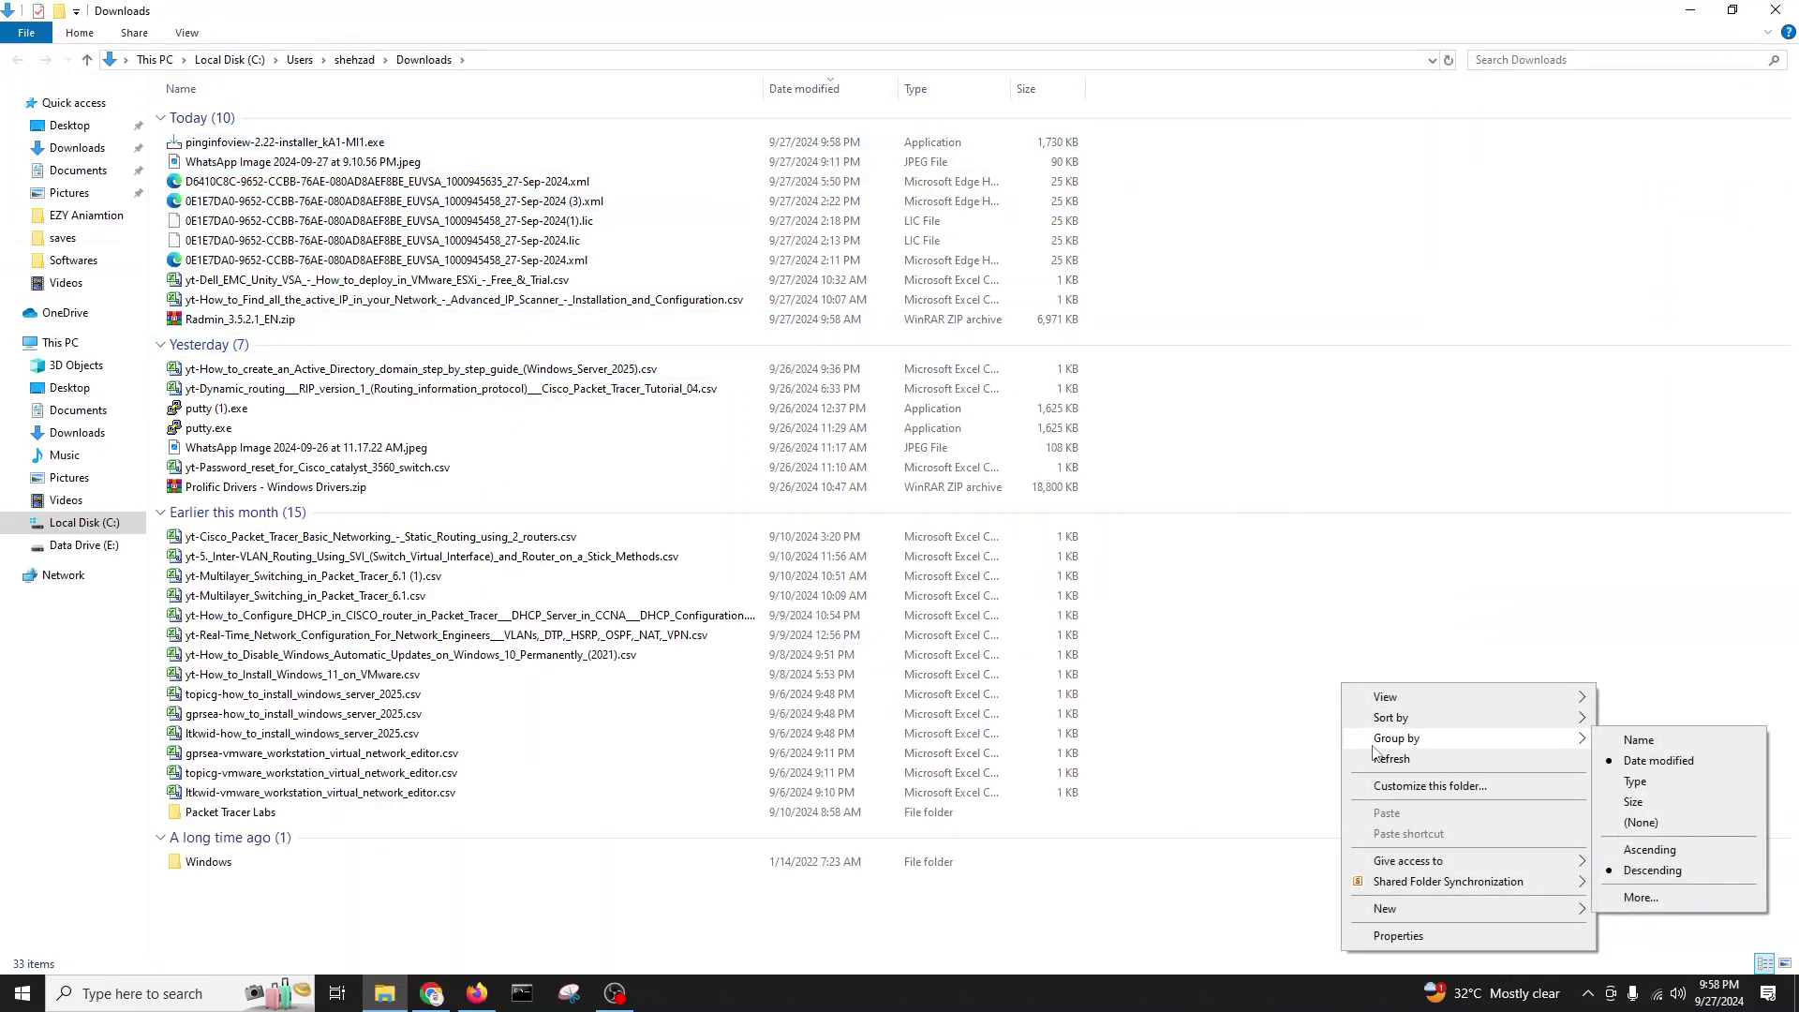
{"action": "left_click", "coordinate": [1178, 683]}
{"action": "double_click", "coordinate": [245, 144]}
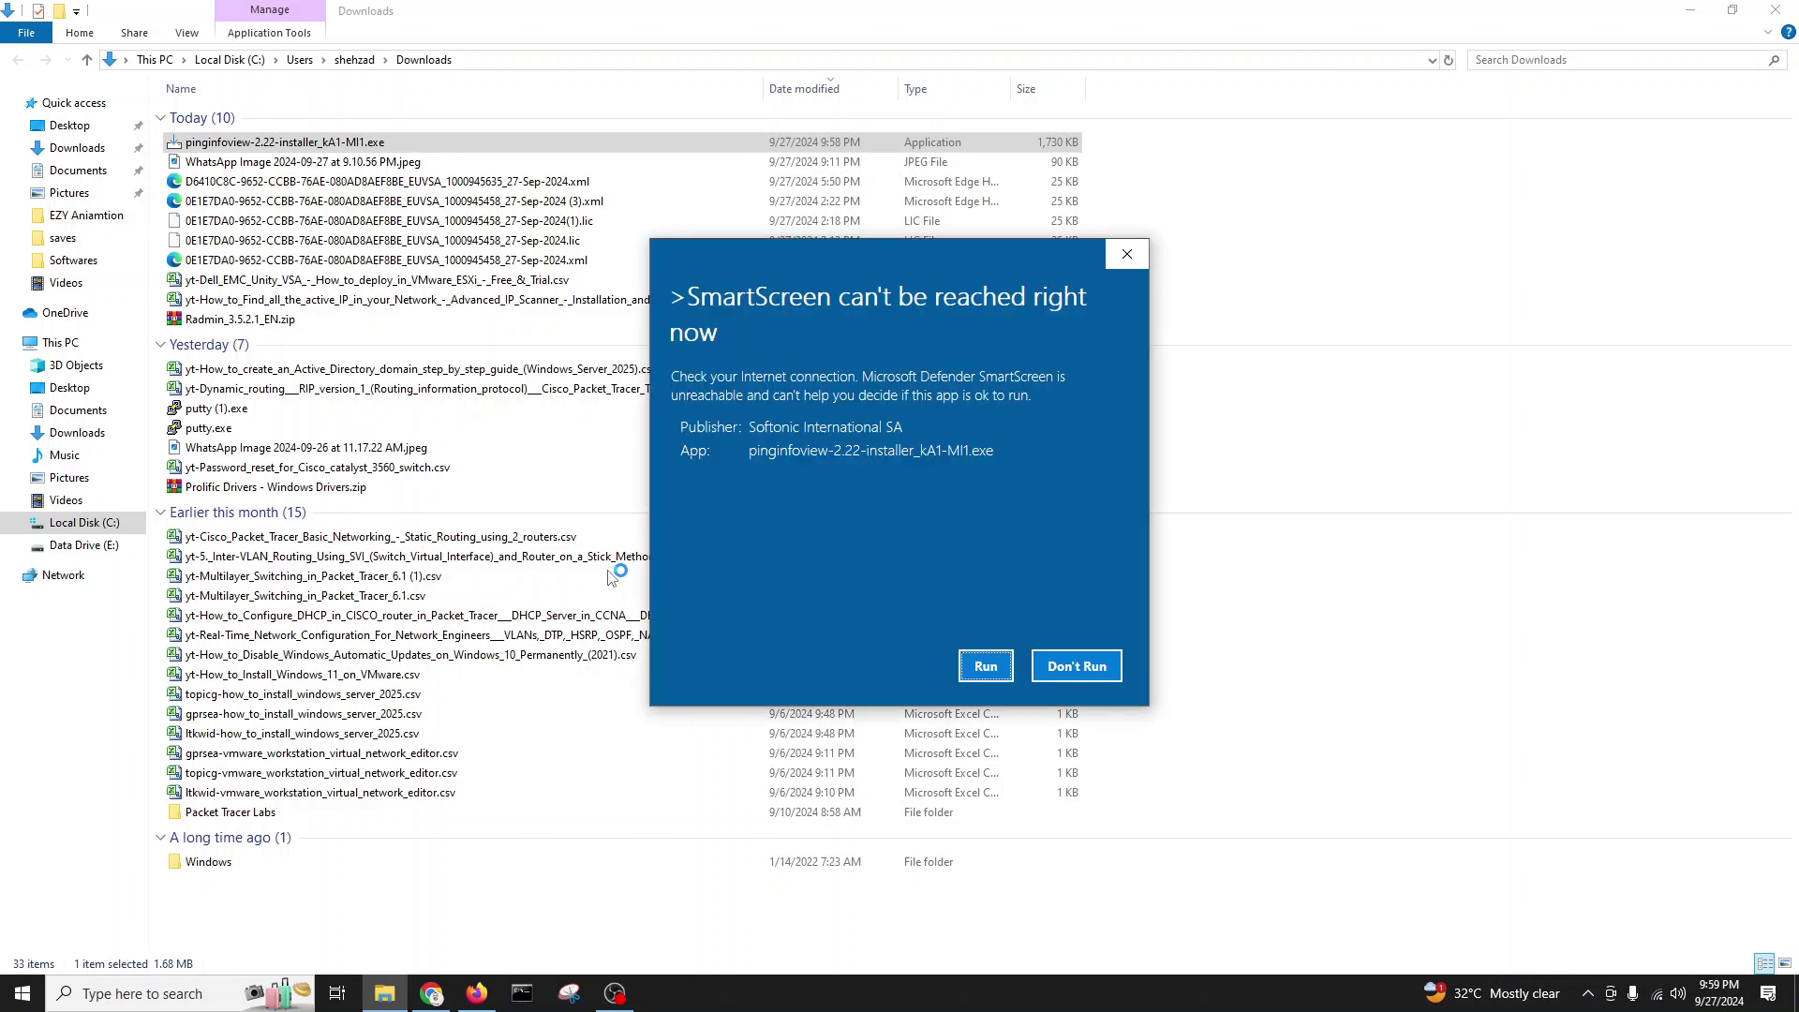
{"action": "left_click", "coordinate": [986, 666]}
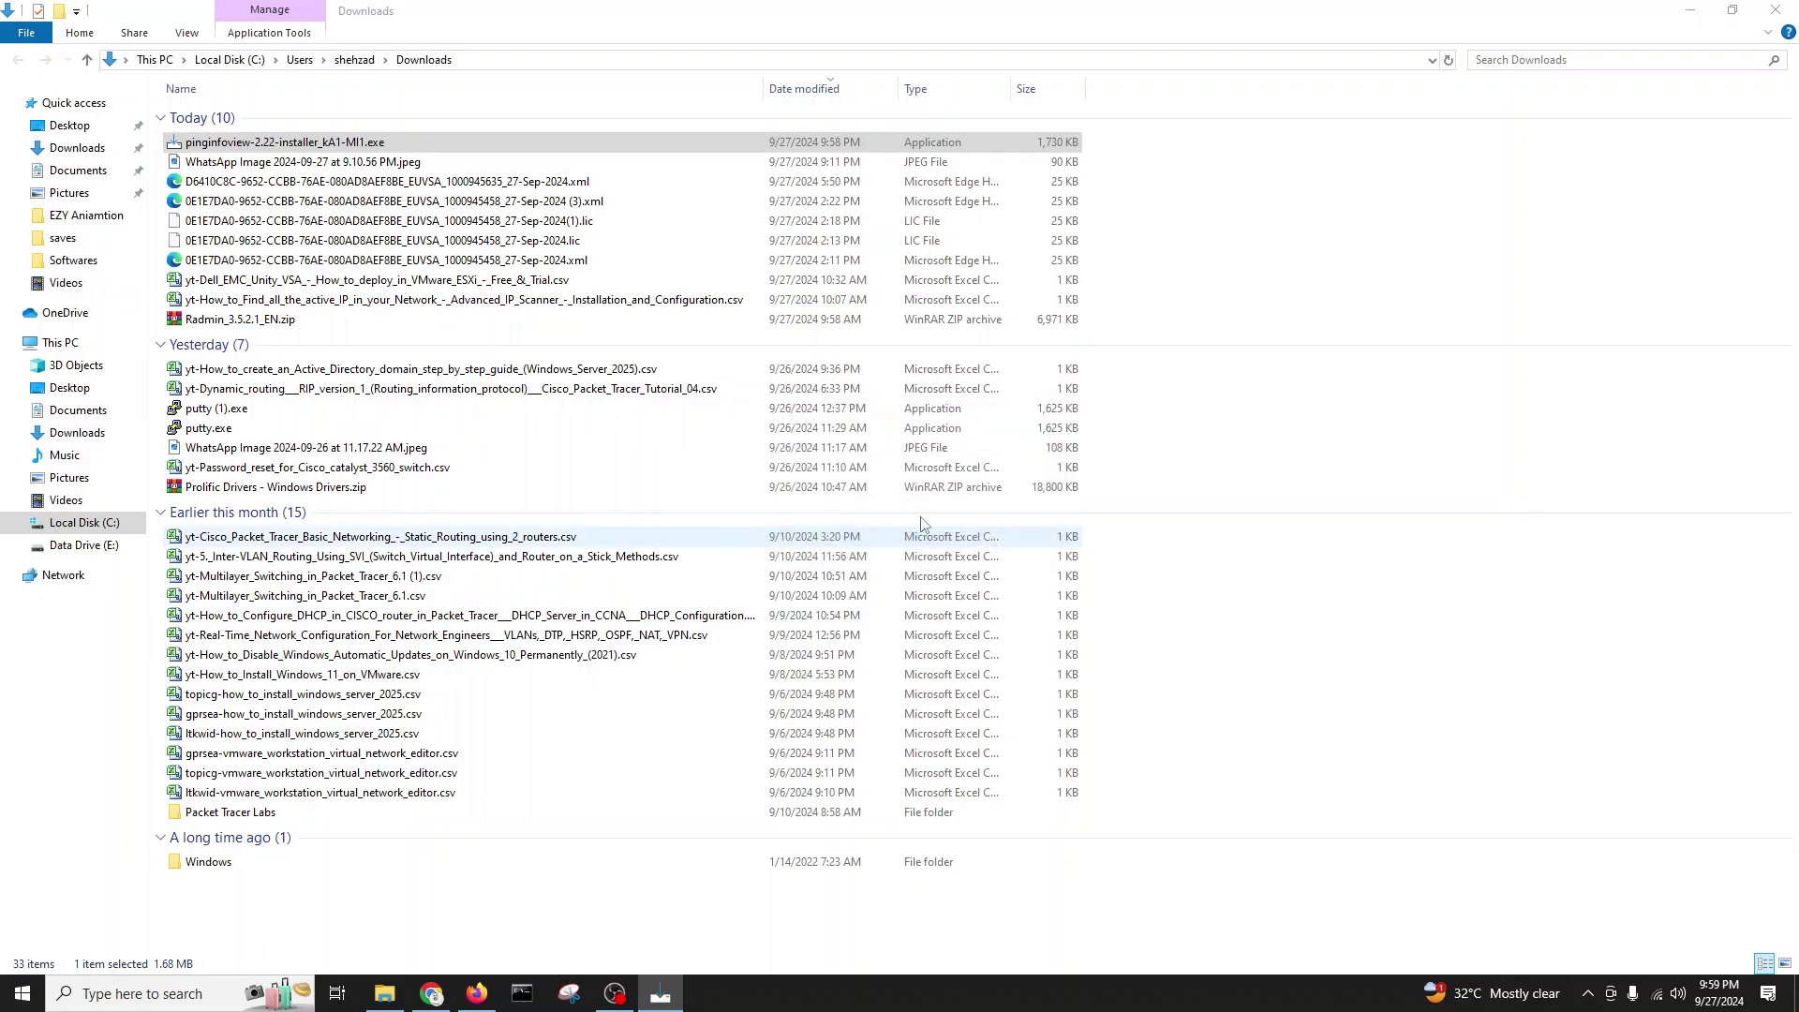
Step: Minimize Explorer and scroll through the README on the GitHub pinginfoview repository page
{"action": "left_click", "coordinate": [1689, 9]}
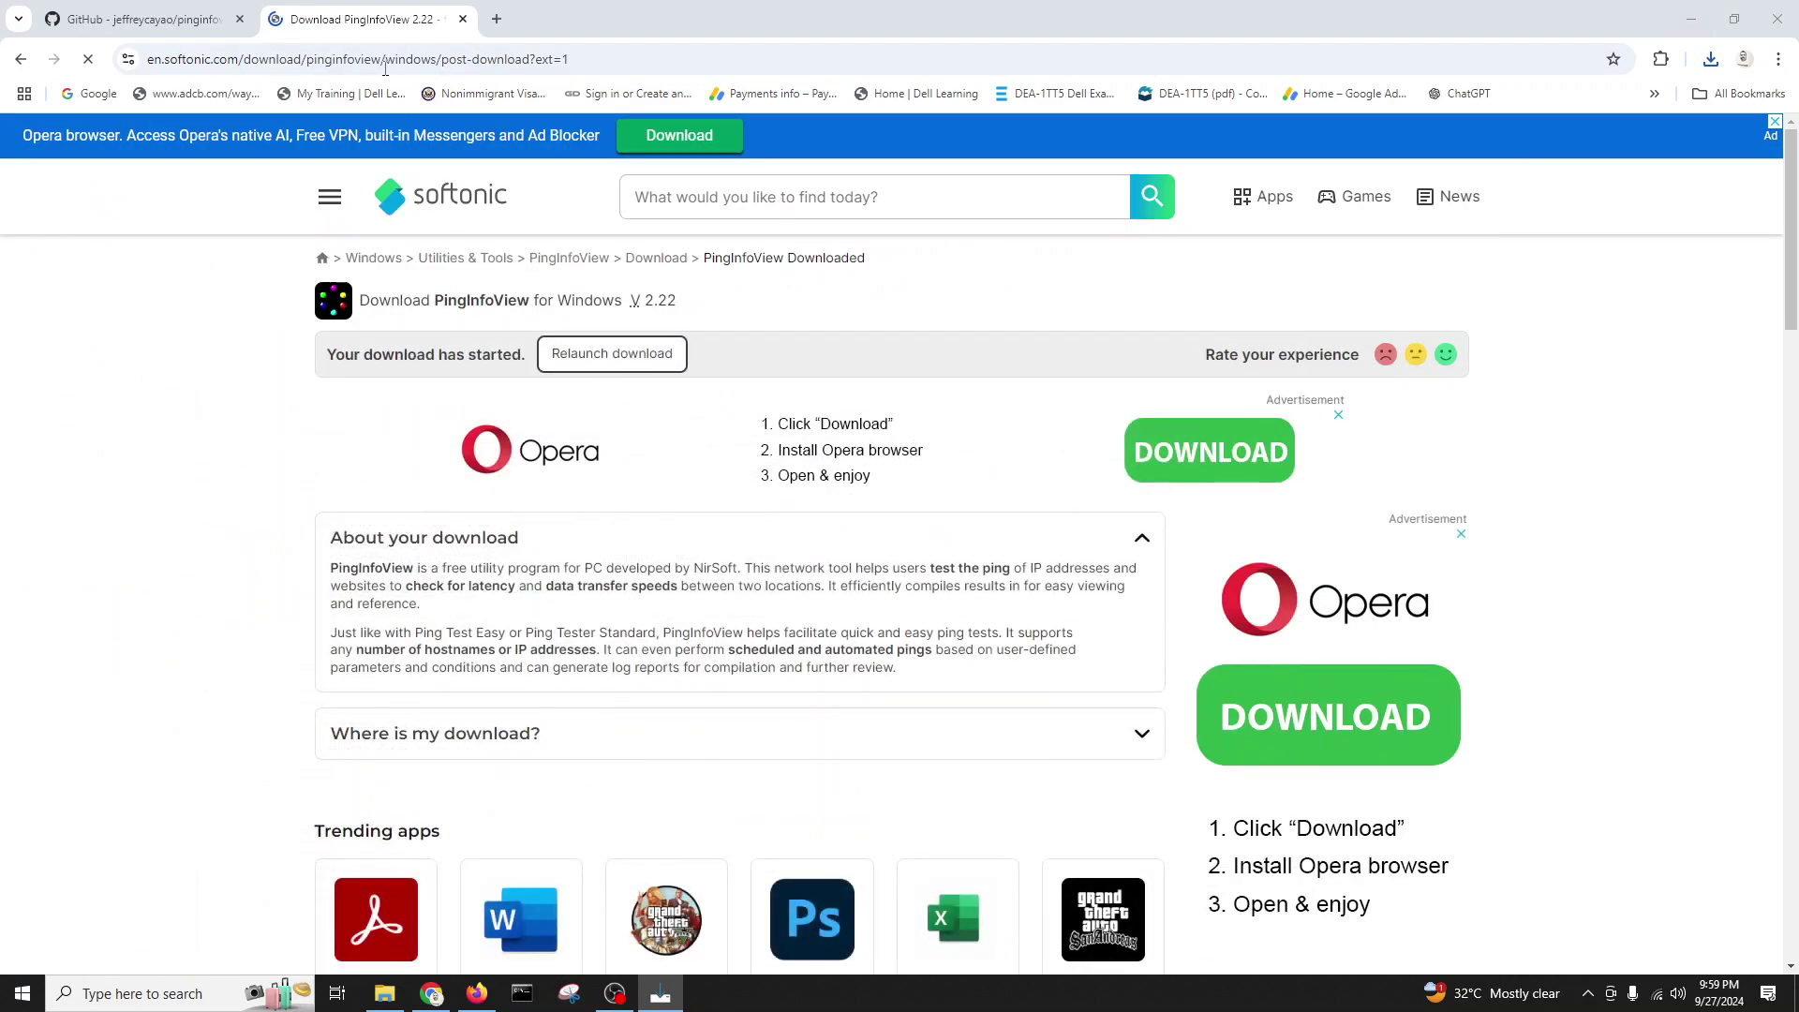
{"action": "left_click", "coordinate": [247, 25]}
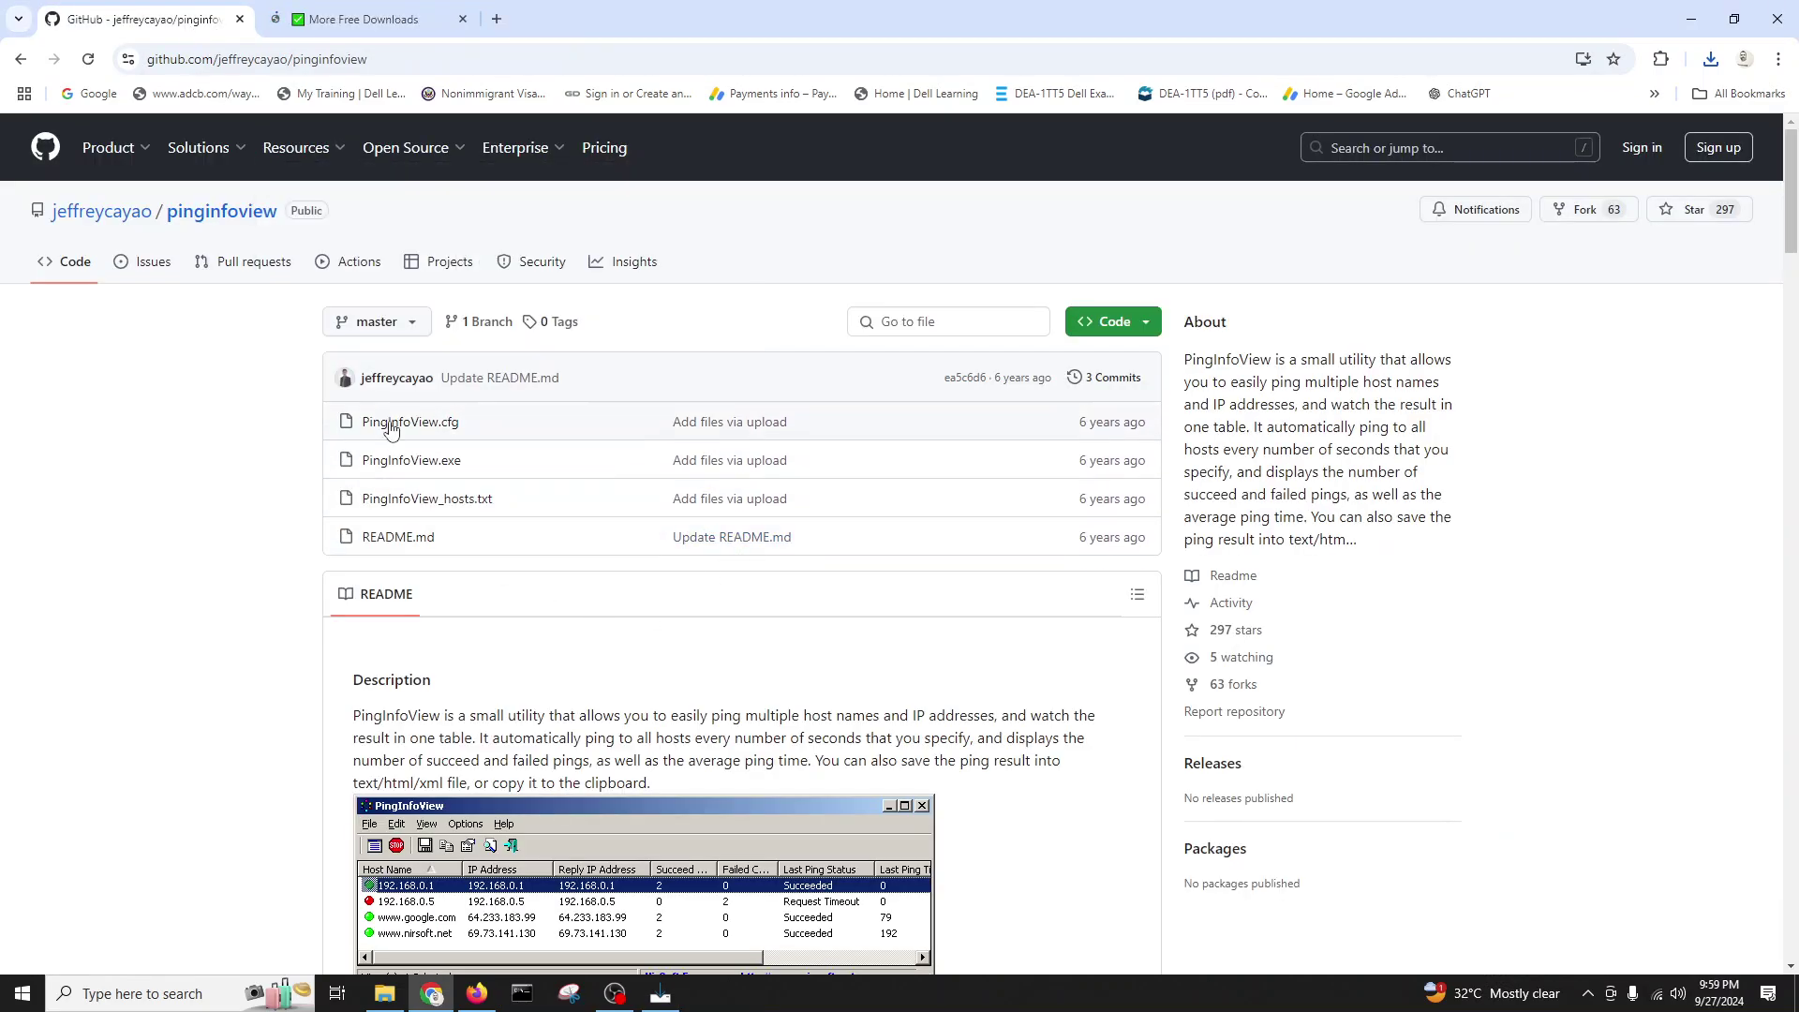
{"action": "scroll", "coordinate": [563, 619], "scroll_direction": "down", "scroll_amount": 4}
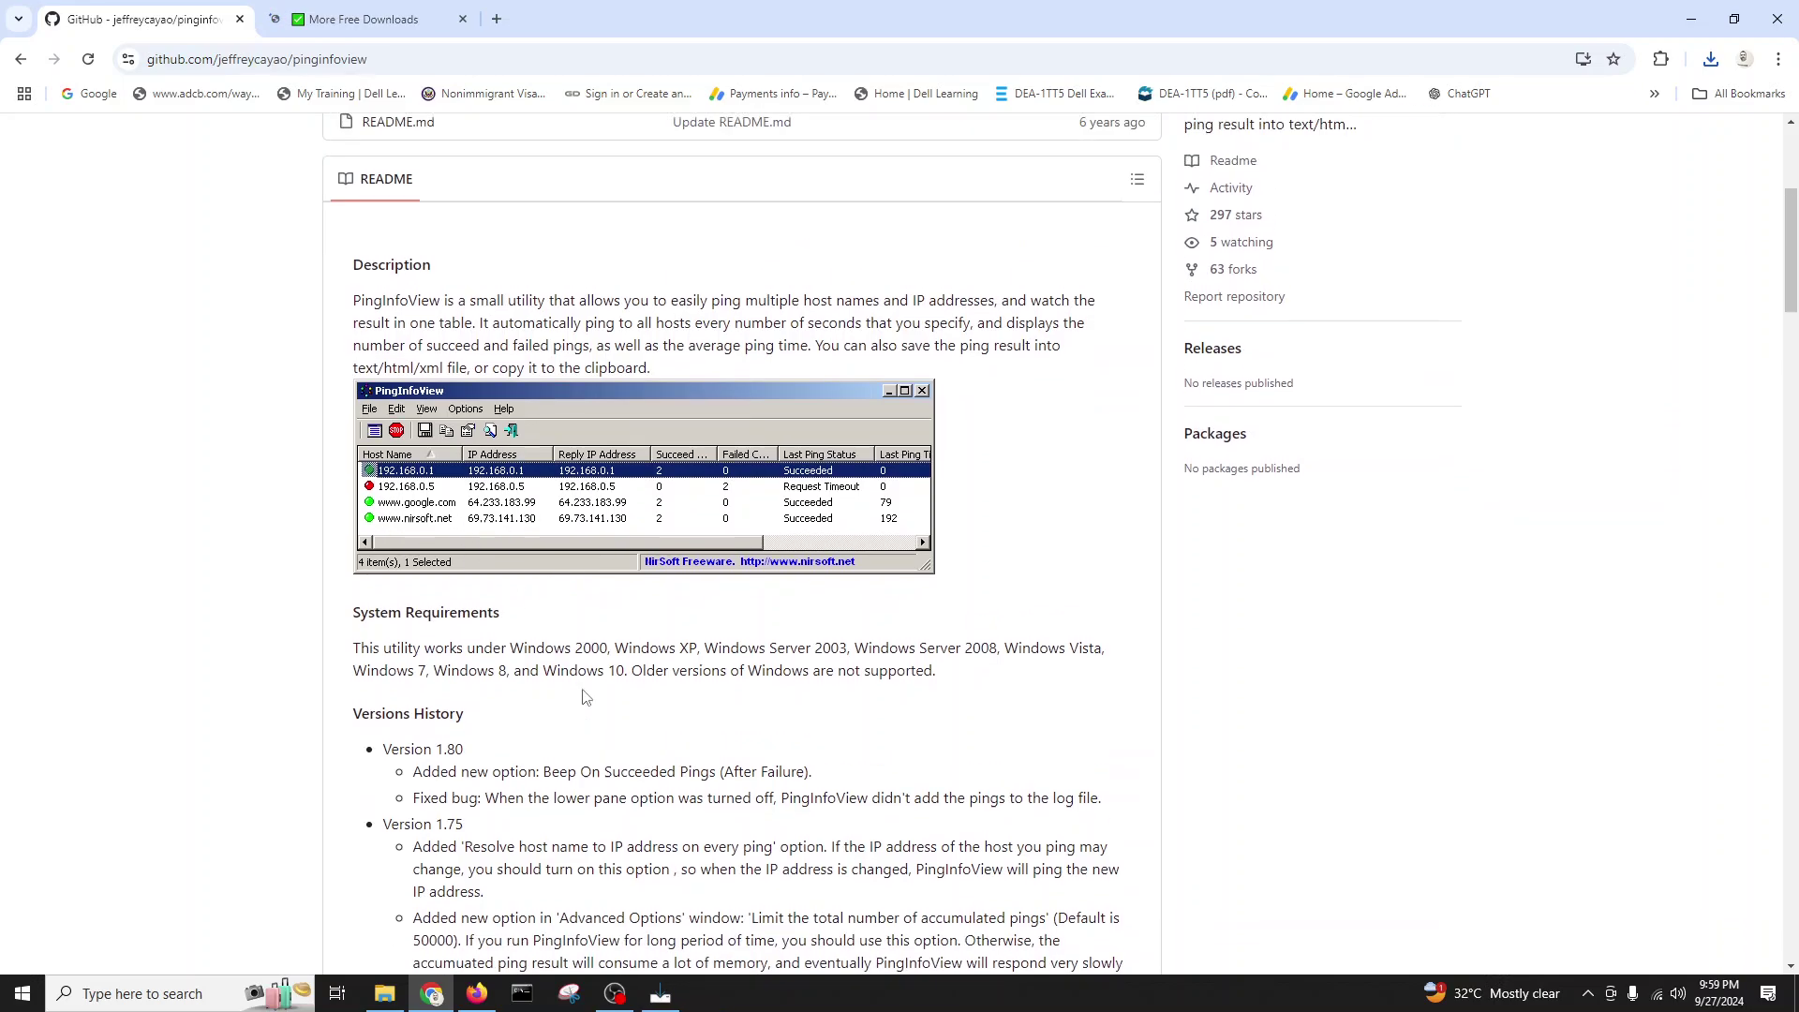
{"action": "scroll", "coordinate": [584, 692], "scroll_direction": "up", "scroll_amount": 4}
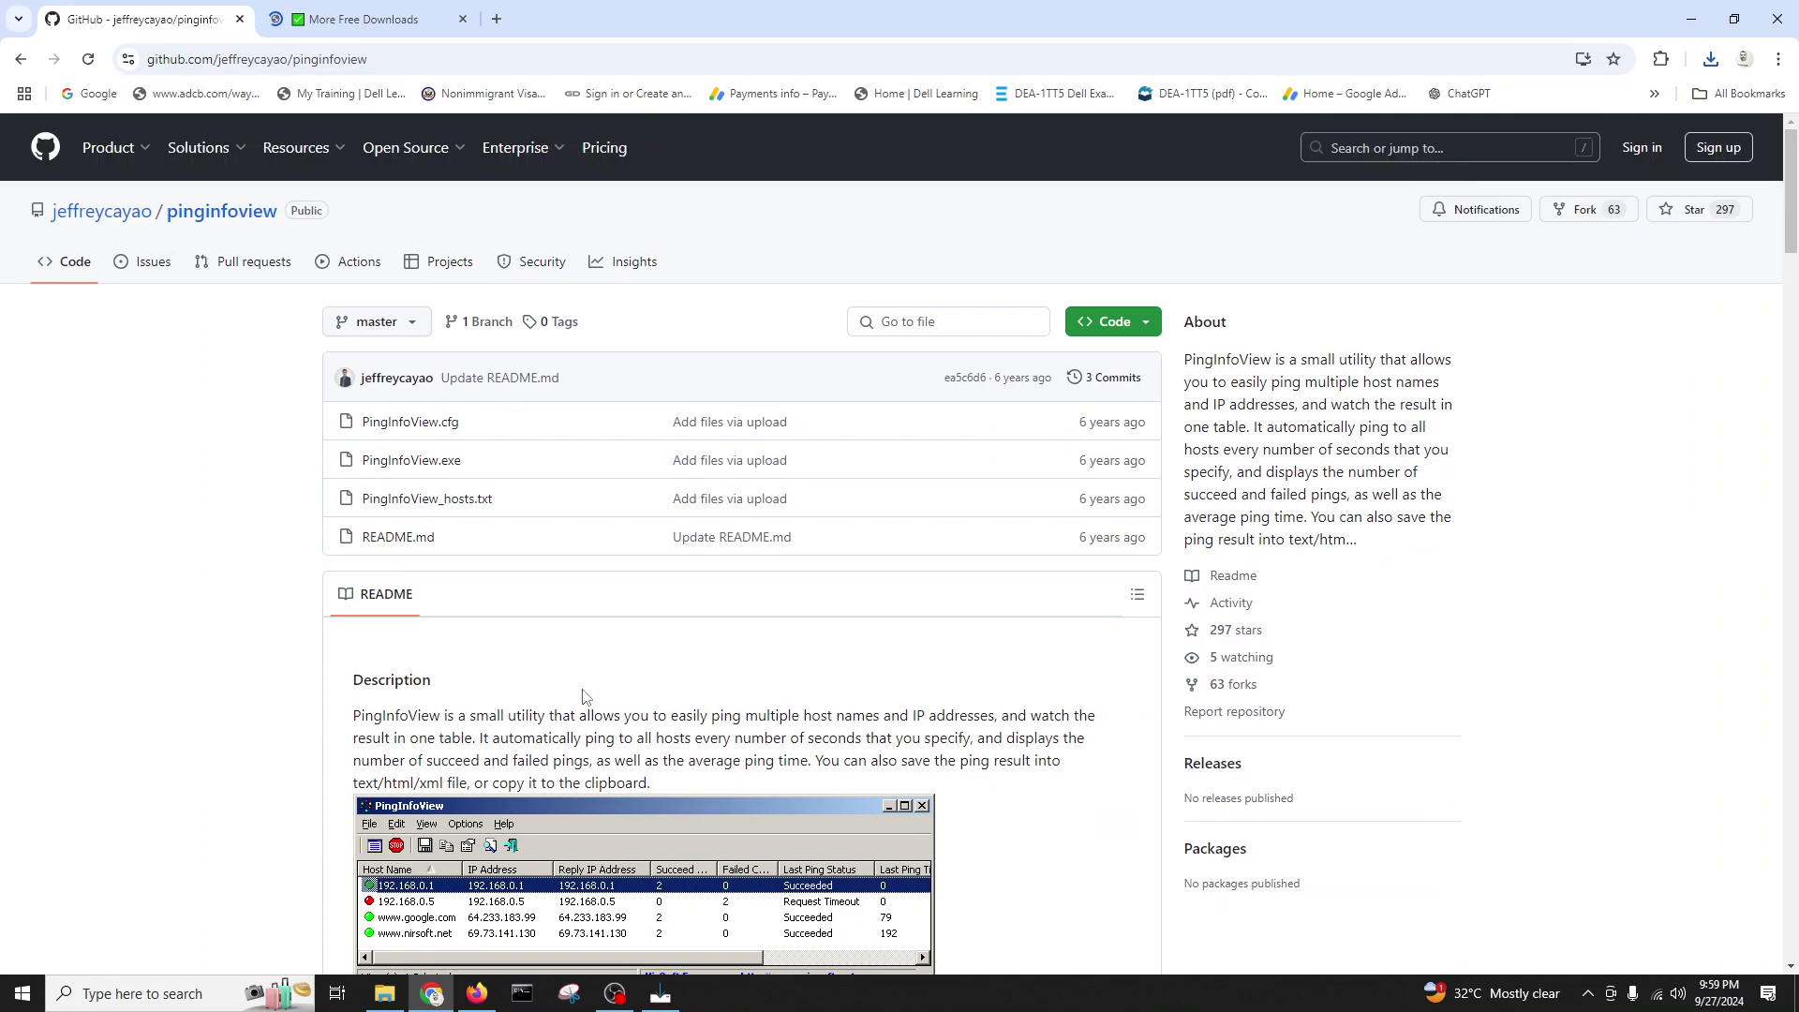
{"action": "scroll", "coordinate": [582, 695], "scroll_direction": "down", "scroll_amount": 15}
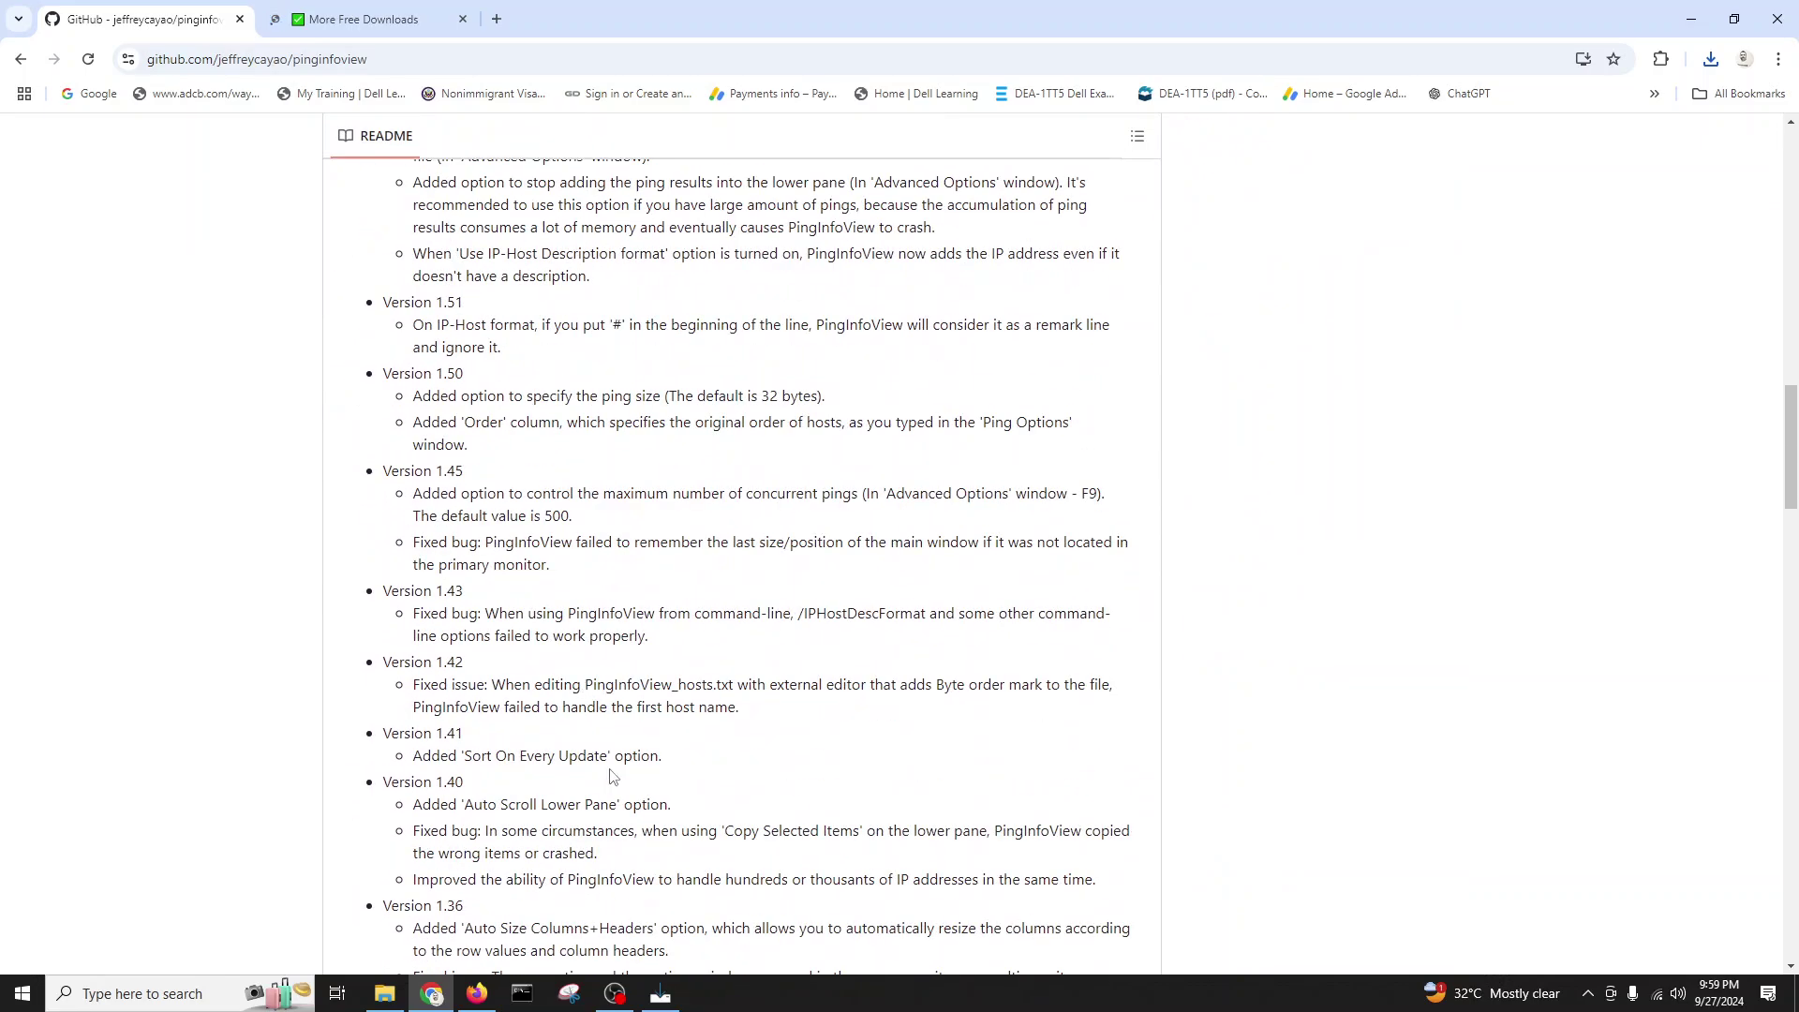
{"action": "left_click", "coordinate": [667, 996]}
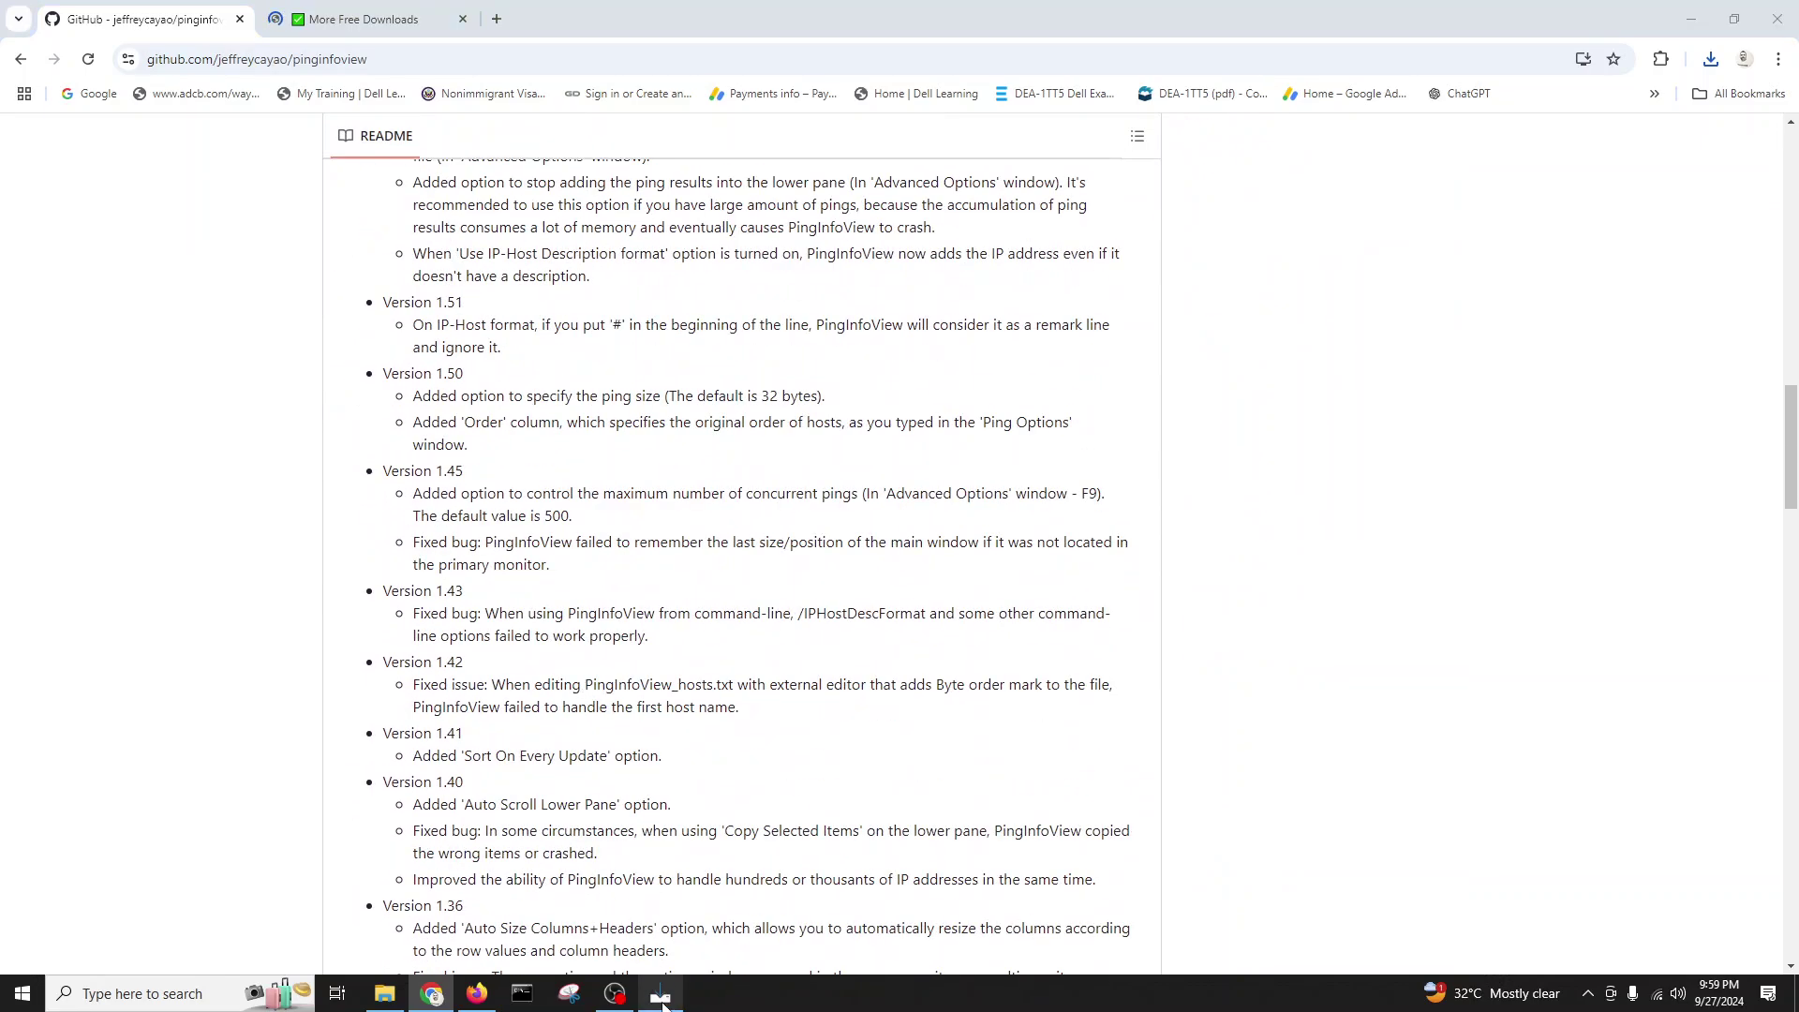
{"action": "scroll", "coordinate": [628, 655], "scroll_direction": "down", "scroll_amount": 10}
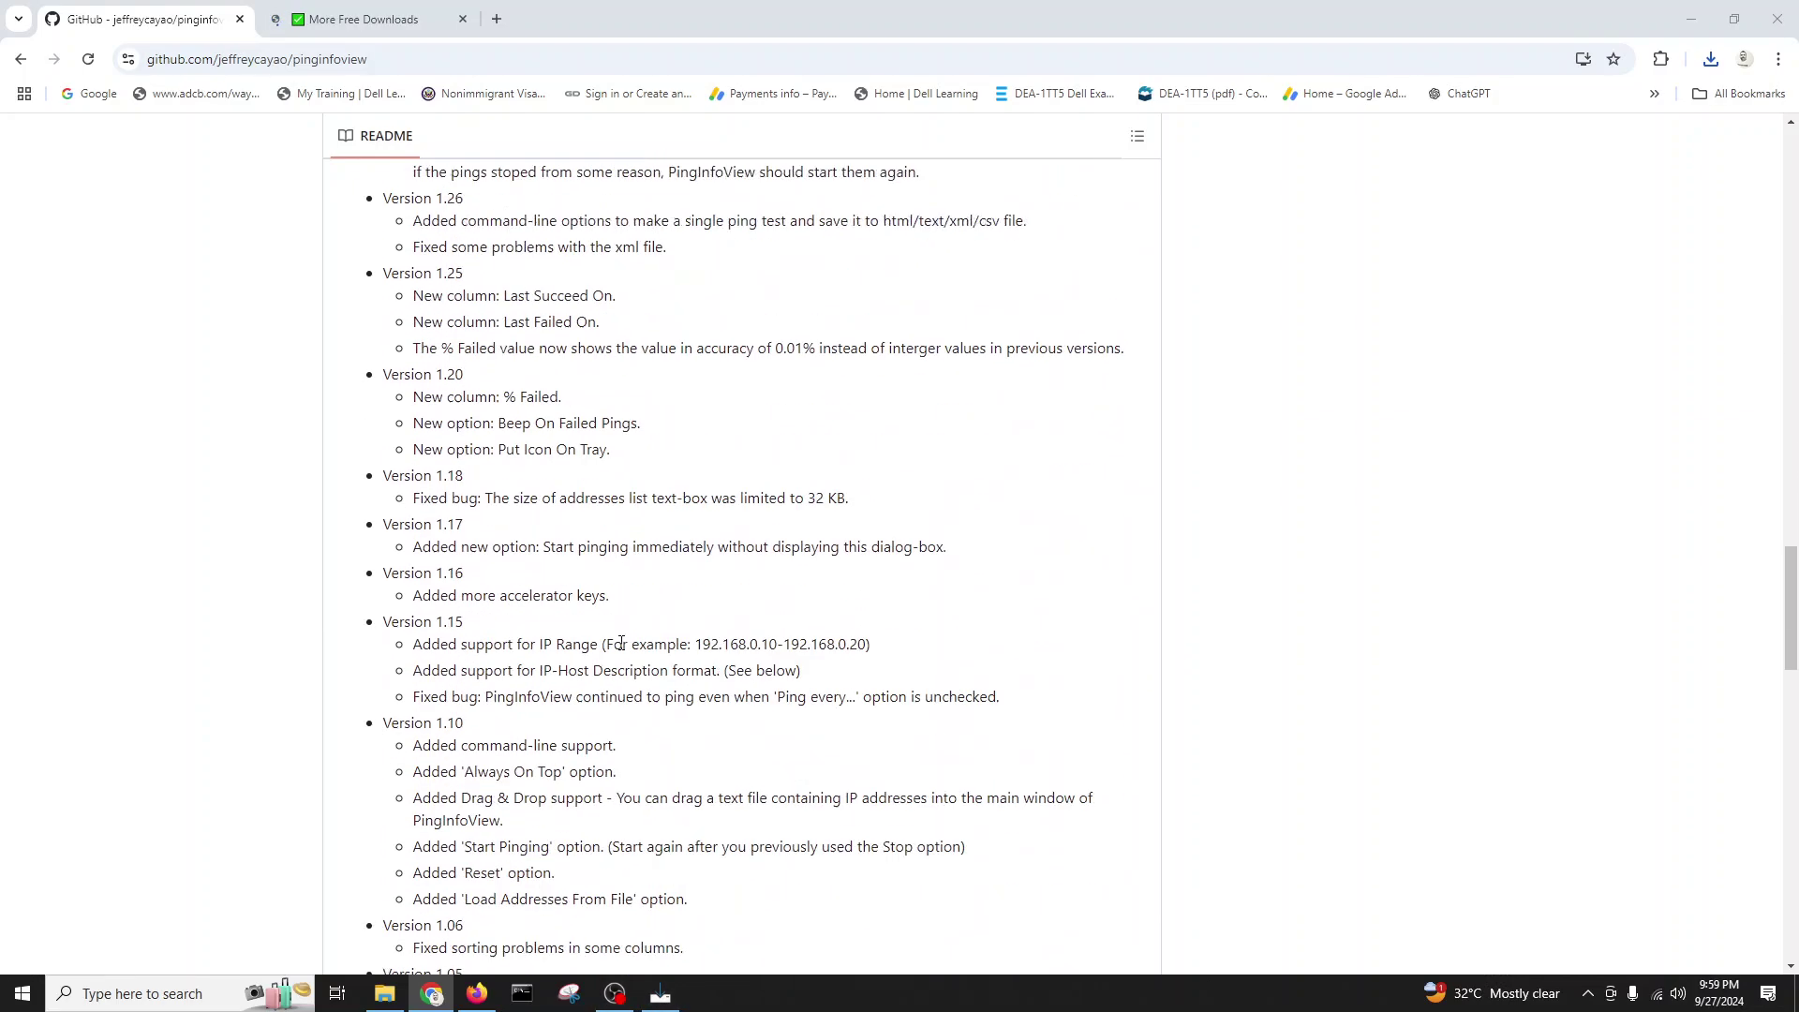
{"action": "scroll", "coordinate": [621, 643], "scroll_direction": "down", "scroll_amount": 10}
{"action": "scroll", "coordinate": [621, 644], "scroll_direction": "down", "scroll_amount": 11}
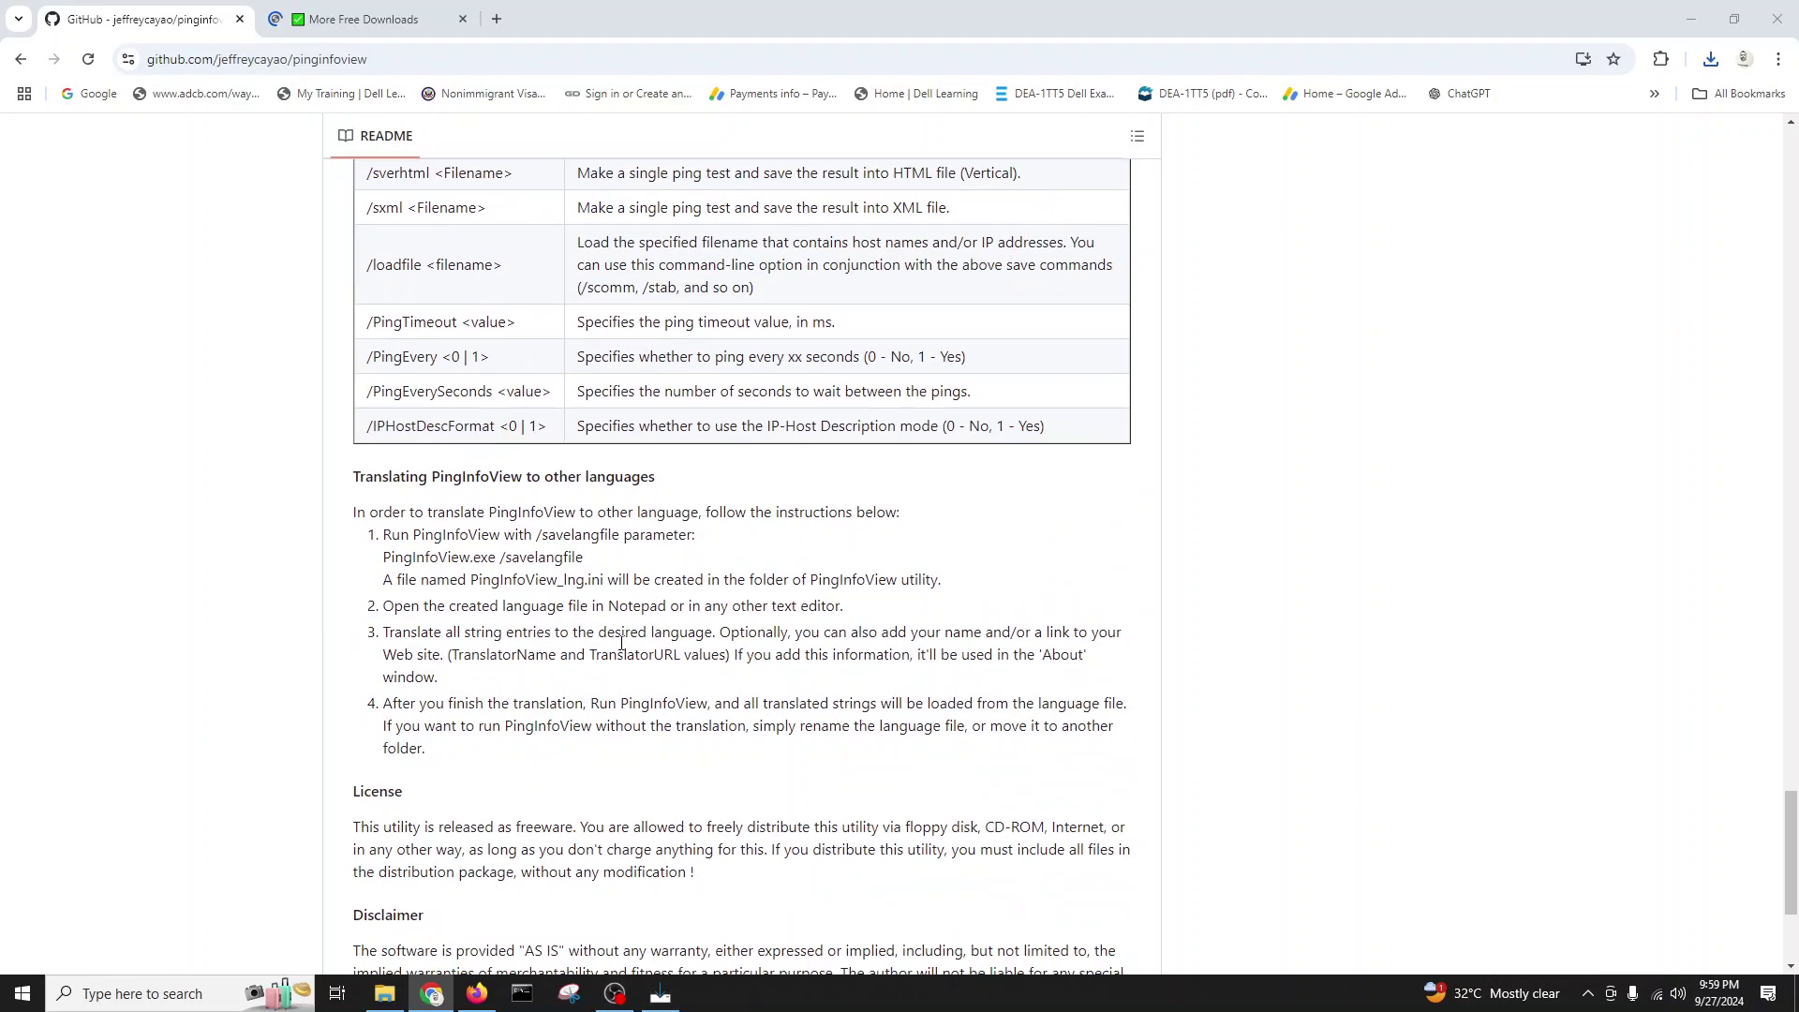
{"action": "scroll", "coordinate": [621, 643], "scroll_direction": "up", "scroll_amount": 11}
{"action": "scroll", "coordinate": [621, 643], "scroll_direction": "down", "scroll_amount": 8}
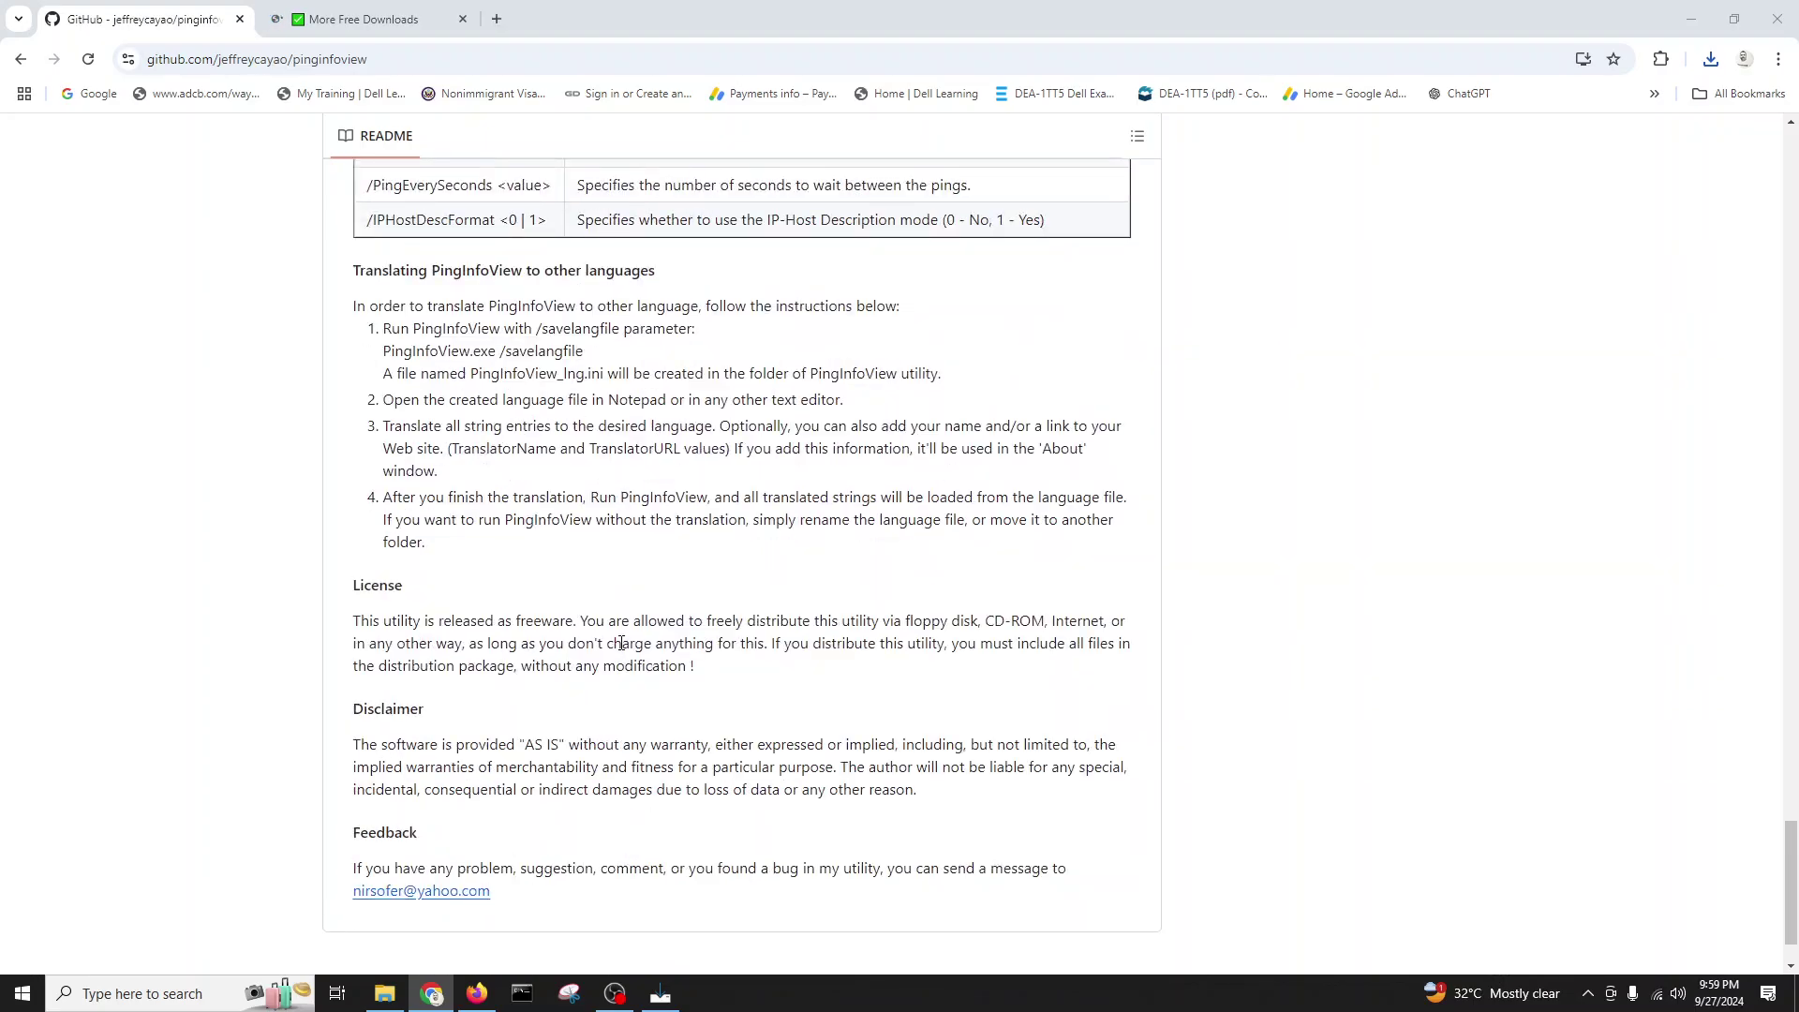
{"action": "scroll", "coordinate": [621, 644], "scroll_direction": "up", "scroll_amount": 20}
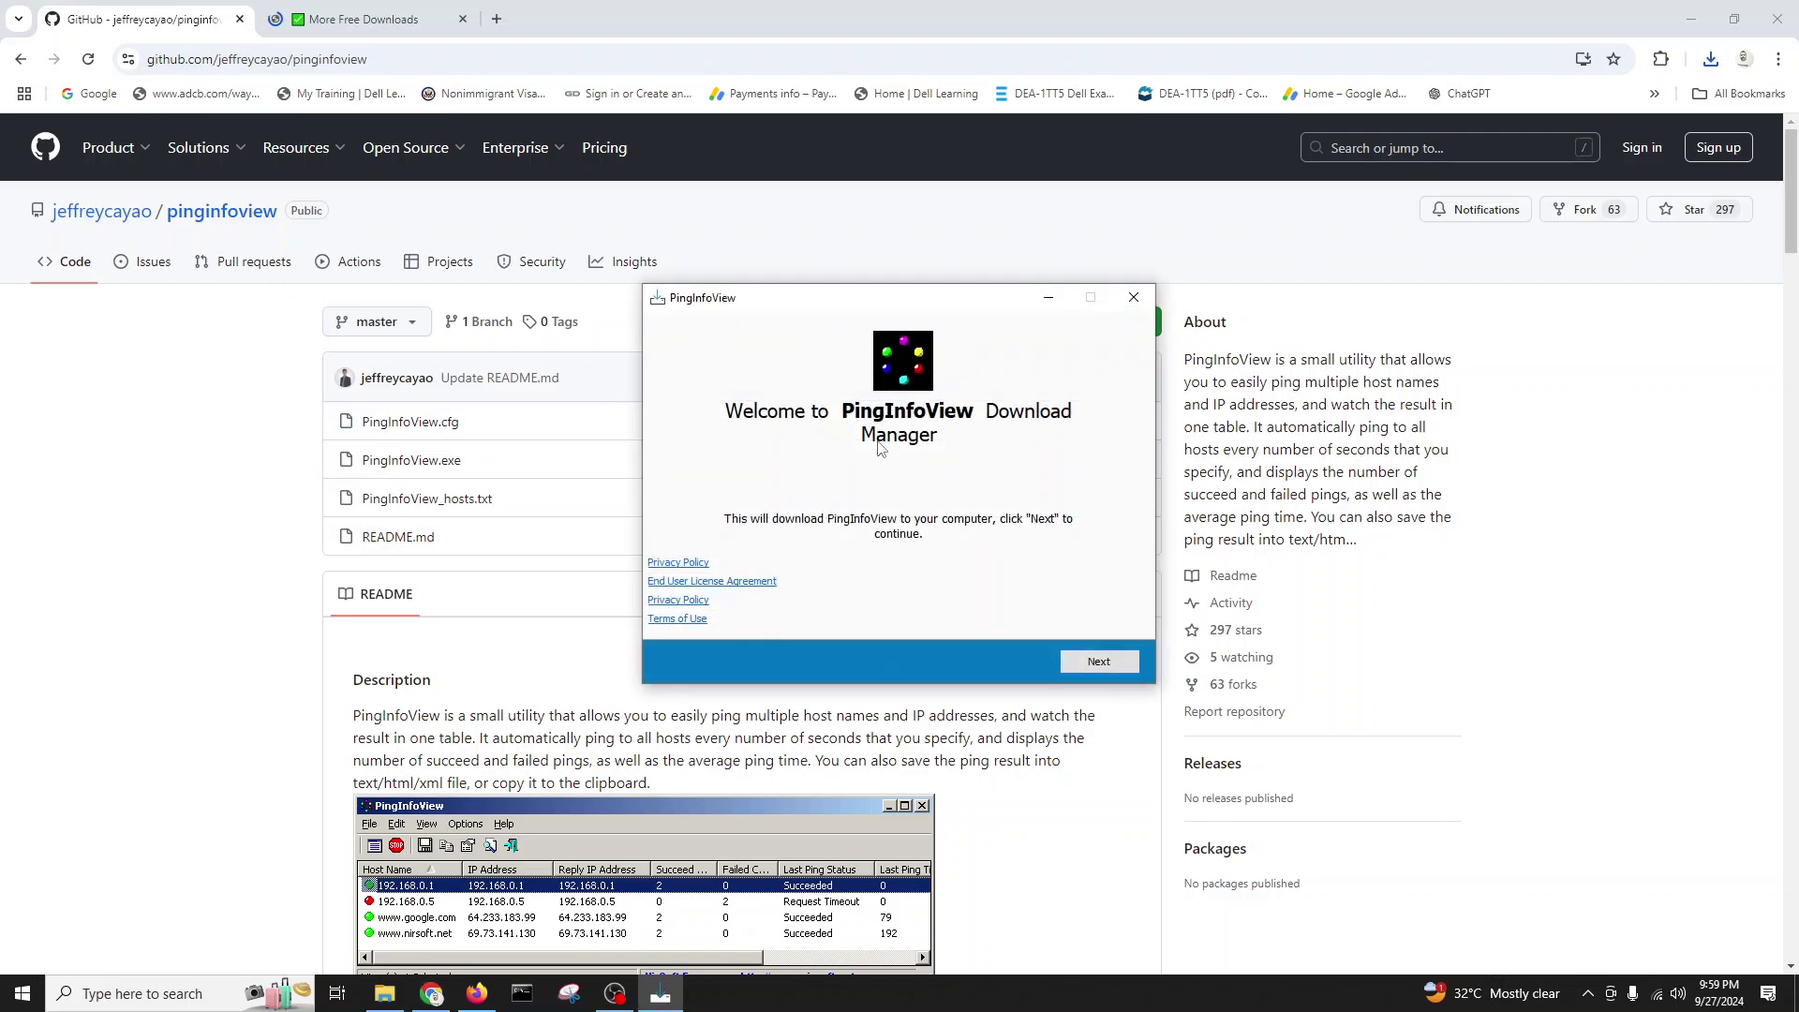
Step: Quit the PingInfoView Download Manager at its Avast offer and close the Softonic tab
{"action": "left_click", "coordinate": [1098, 661]}
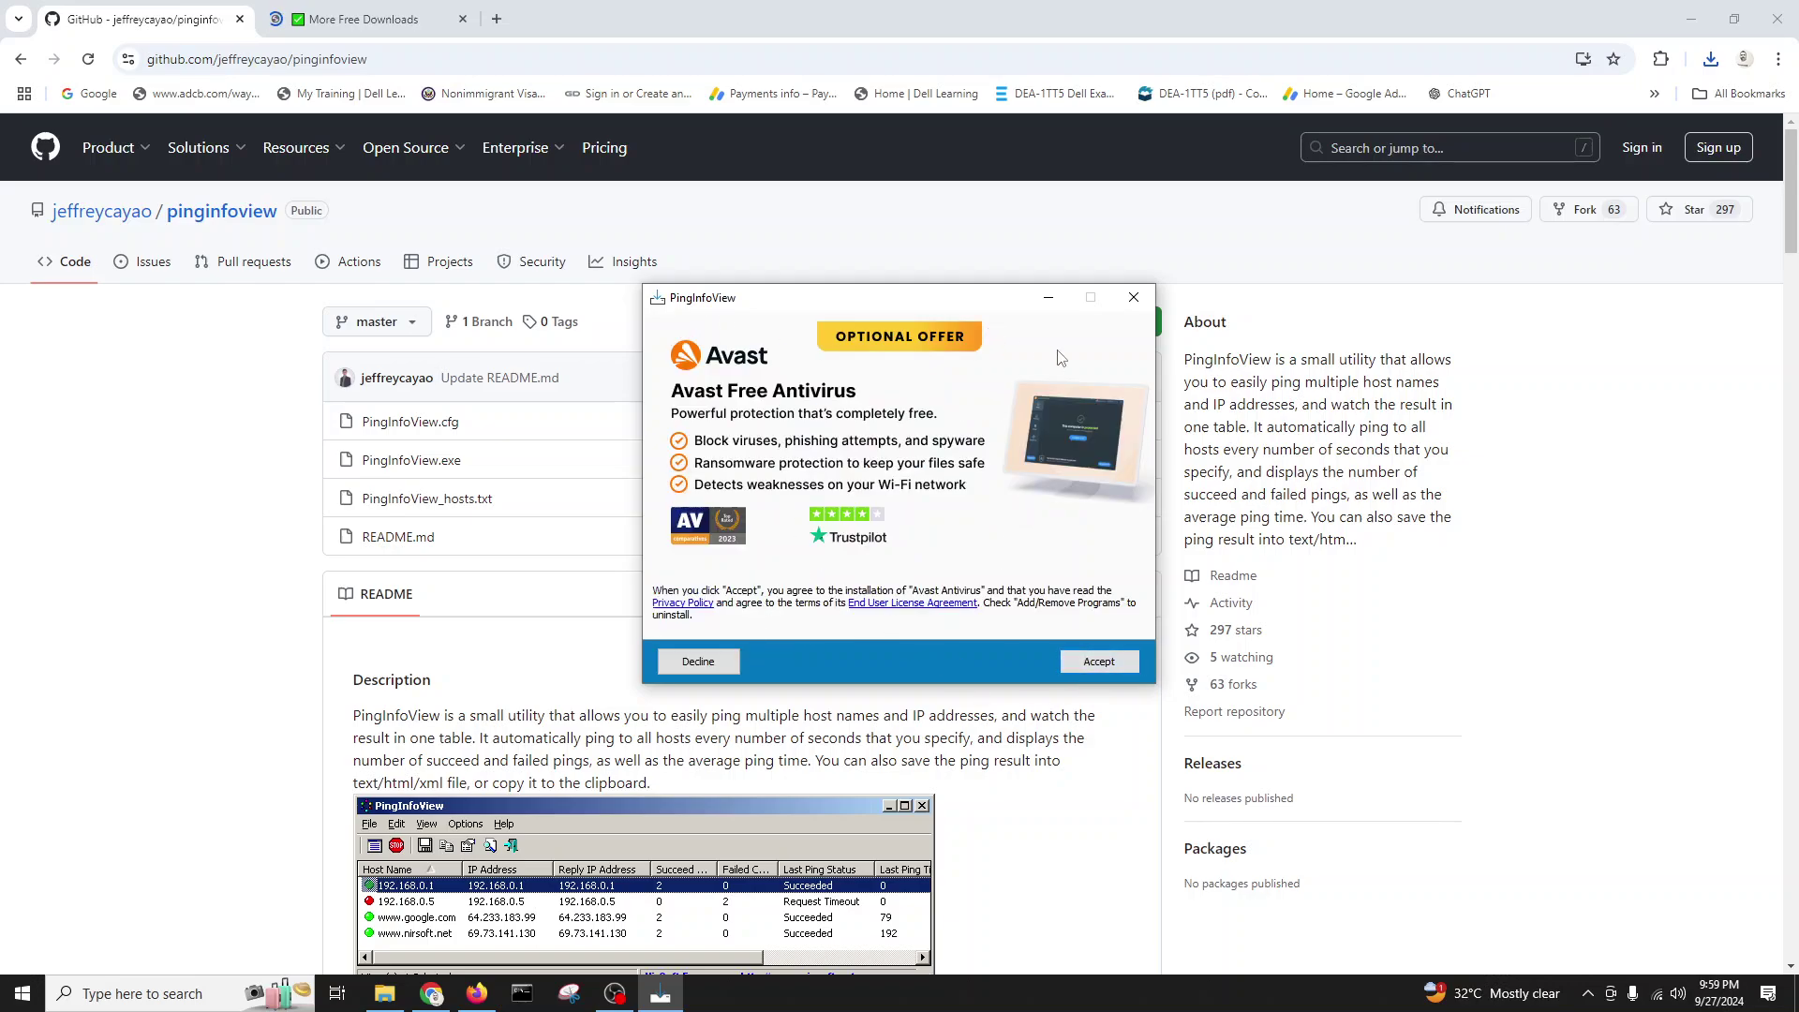
{"action": "left_click", "coordinate": [1133, 297]}
{"action": "left_click", "coordinate": [301, 16]}
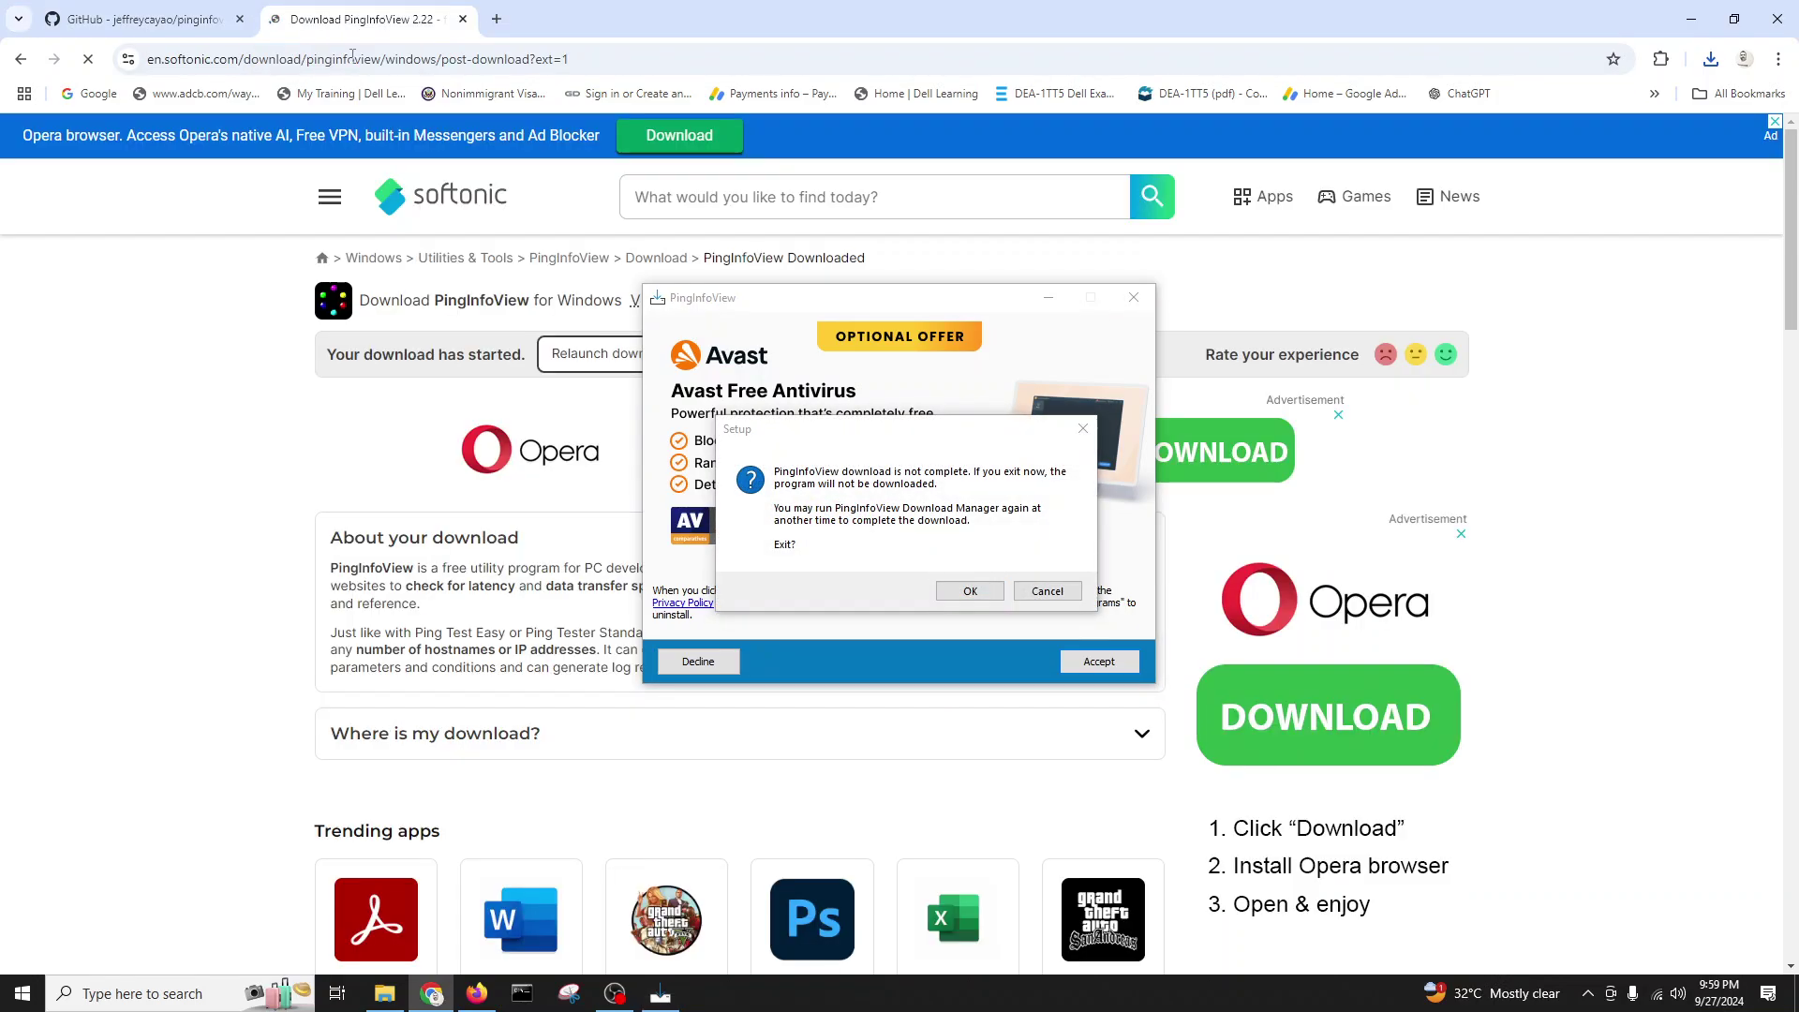
{"action": "left_click", "coordinate": [970, 591]}
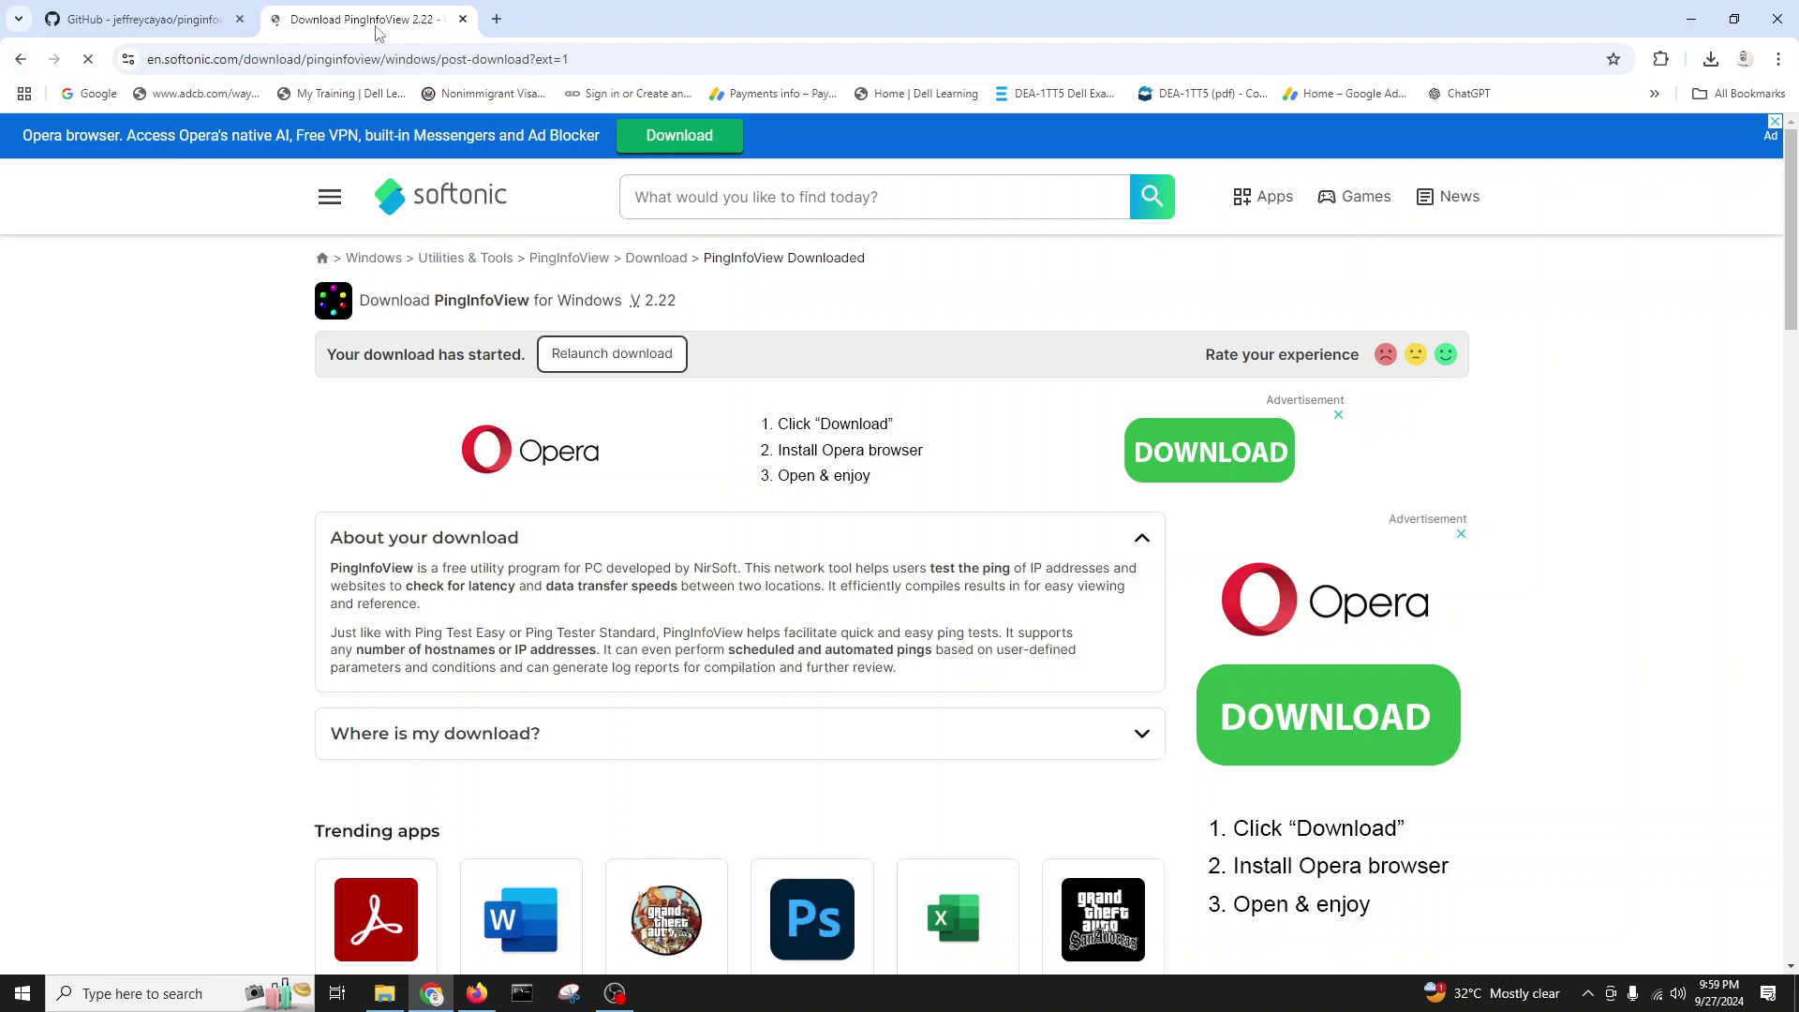
{"action": "left_click", "coordinate": [463, 19]}
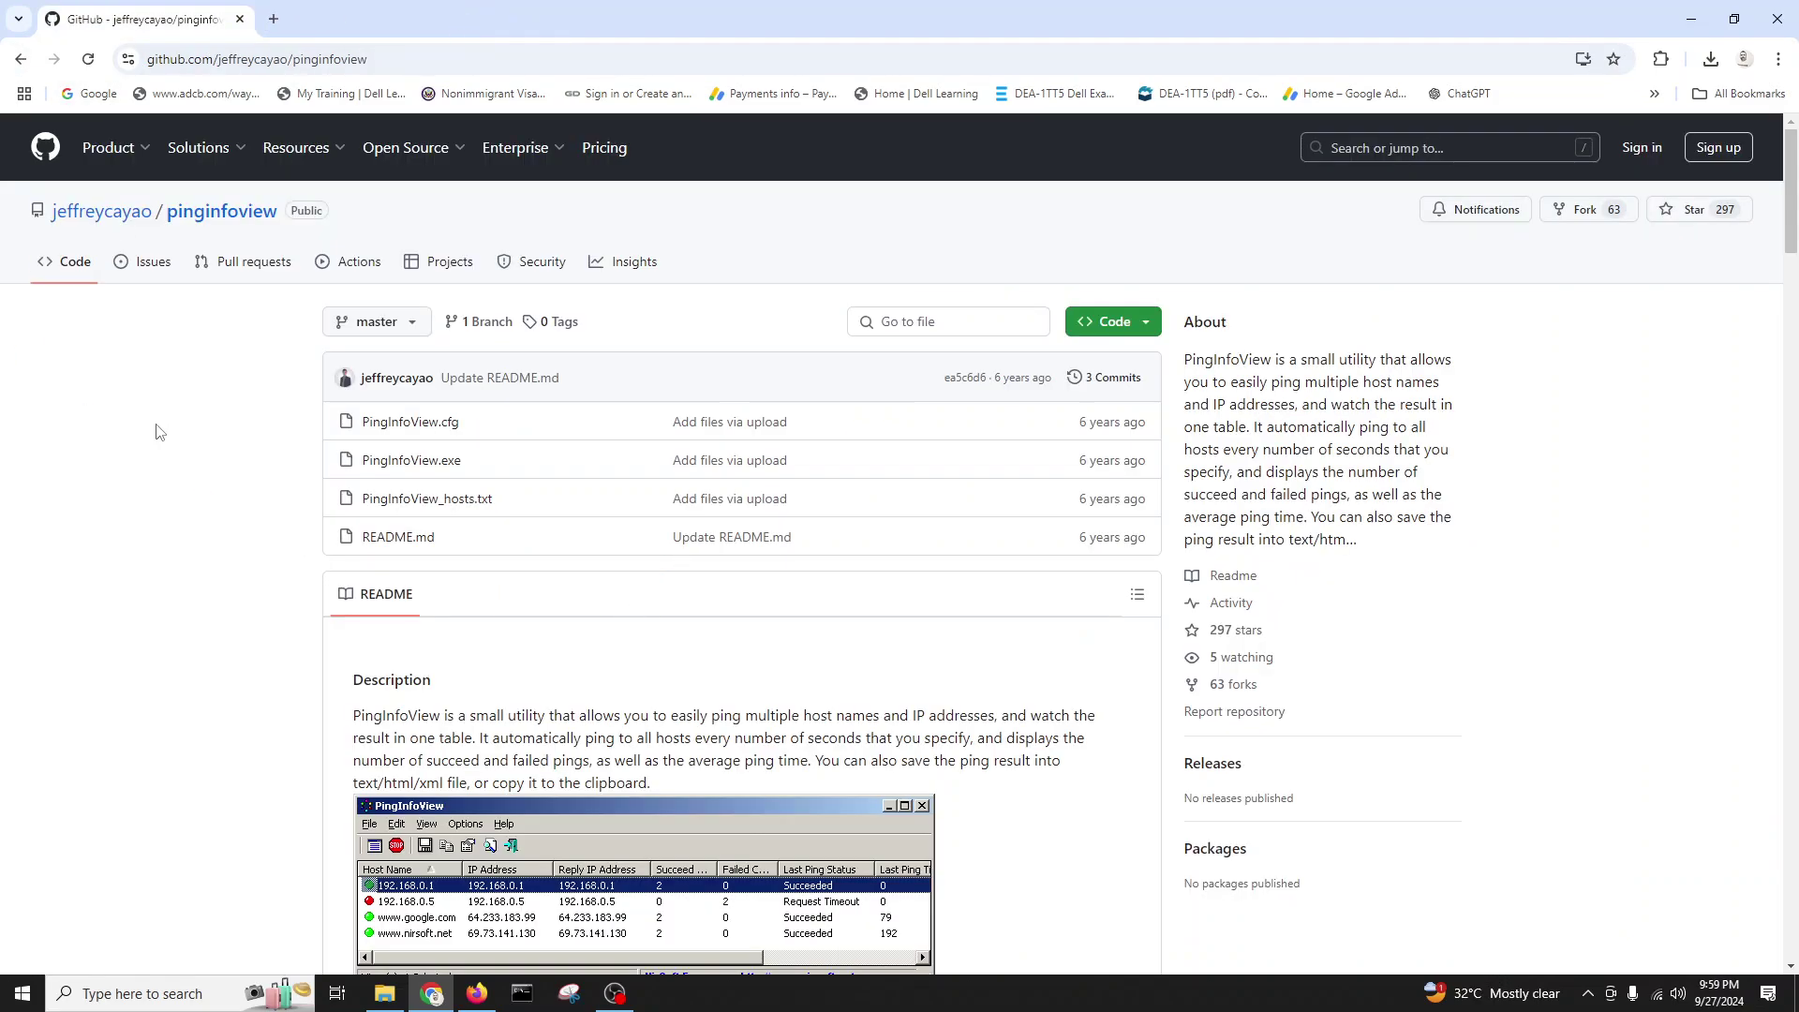
Step: From the Google results, open the NirSoft, UpdateStar and MajorGeeks results in new tabs
{"action": "left_click", "coordinate": [22, 60]}
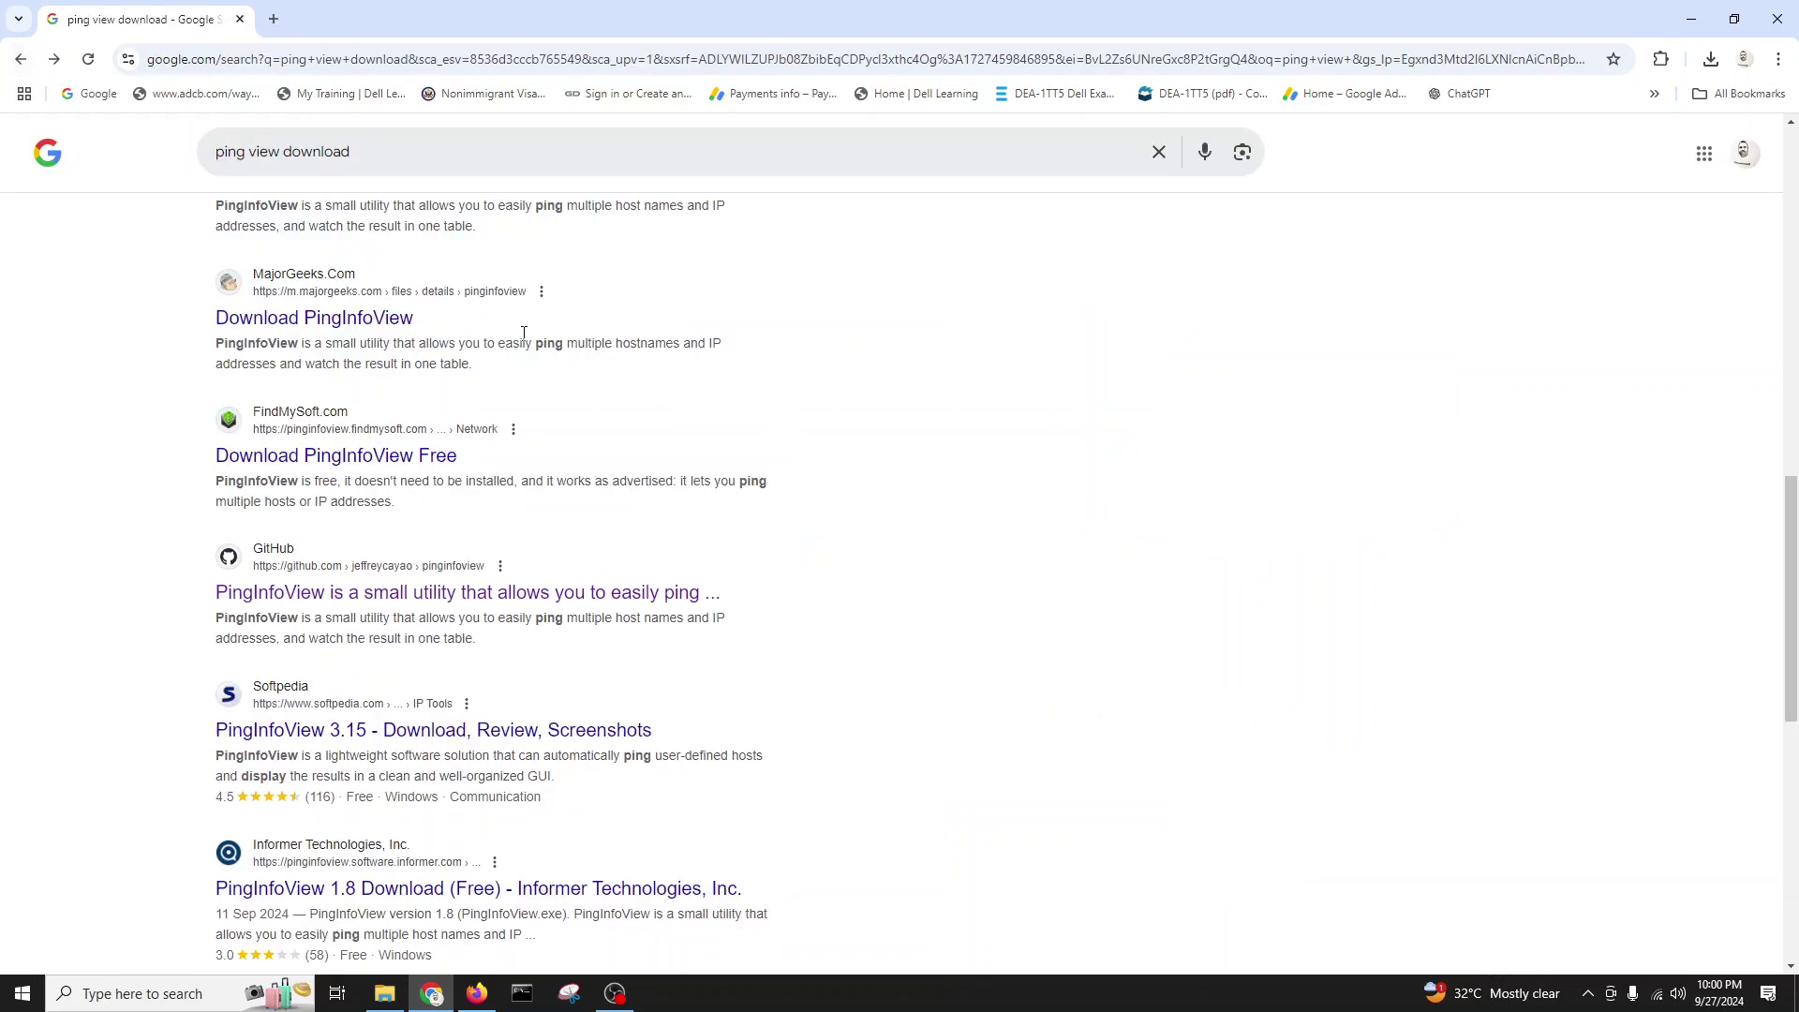
{"action": "scroll", "coordinate": [492, 340], "scroll_direction": "up", "scroll_amount": 4}
{"action": "scroll", "coordinate": [492, 340], "scroll_direction": "up", "scroll_amount": 9}
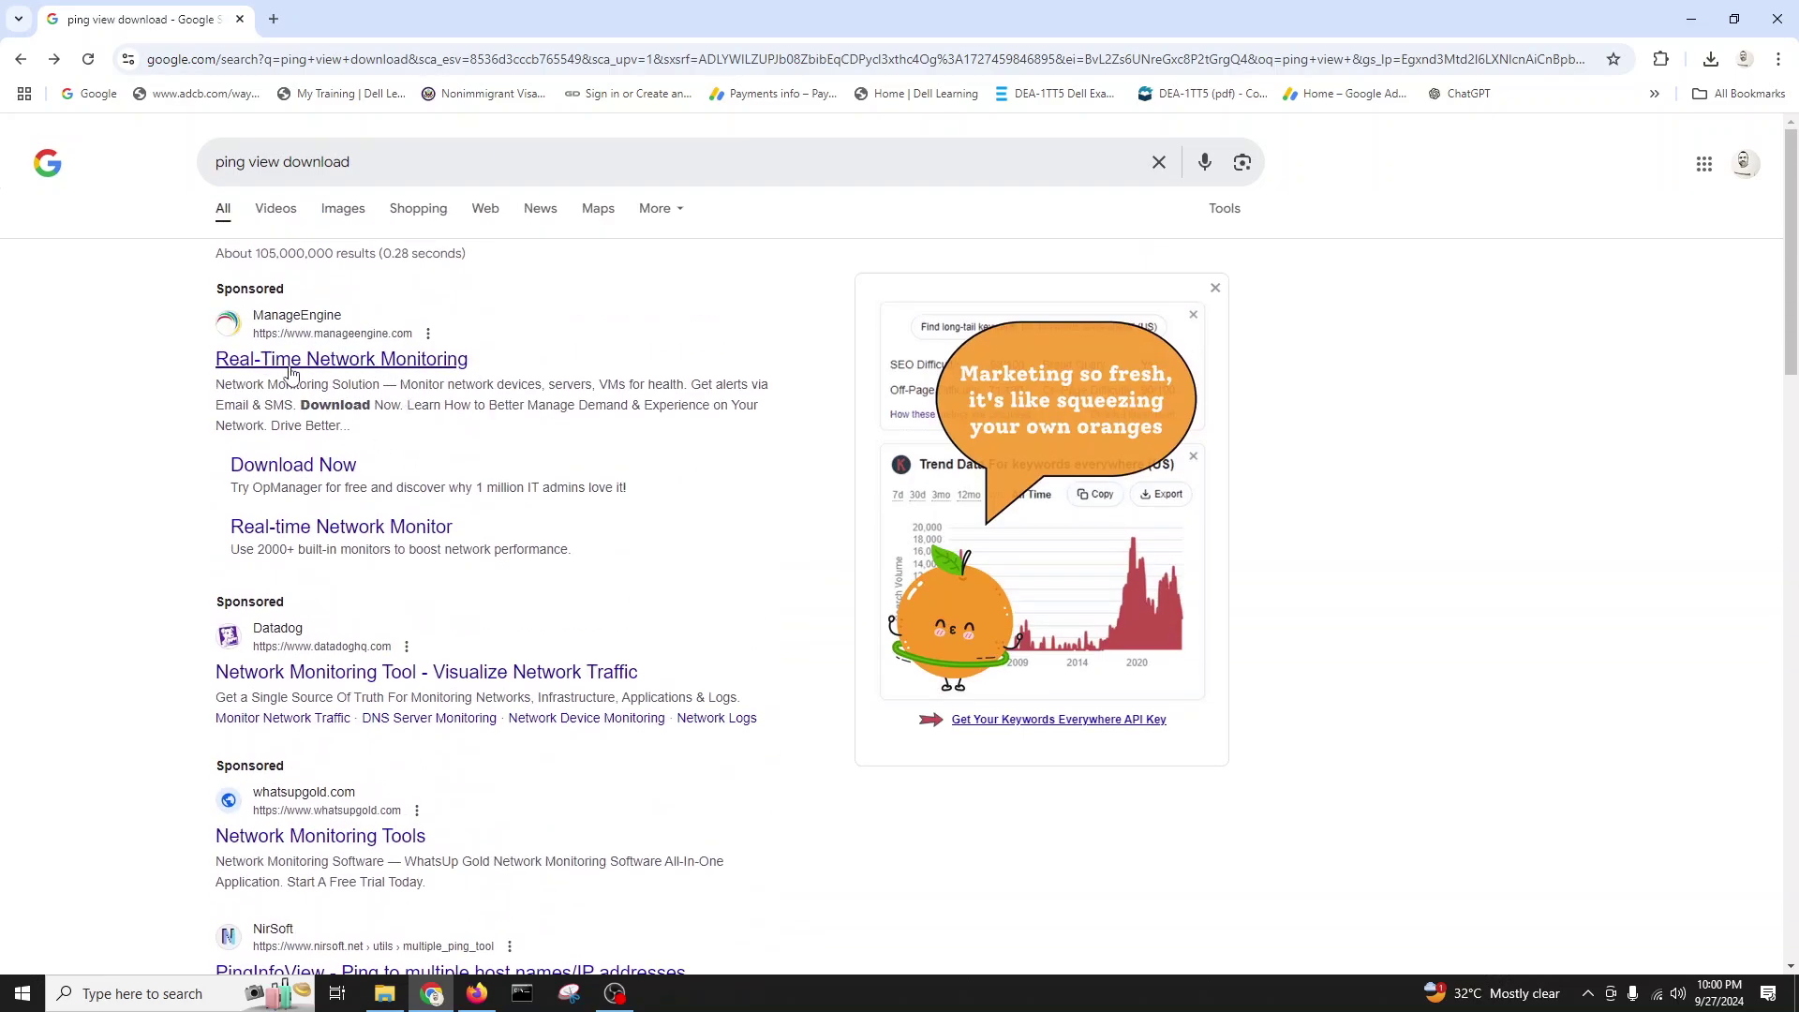
{"action": "scroll", "coordinate": [425, 543], "scroll_direction": "down", "scroll_amount": 3}
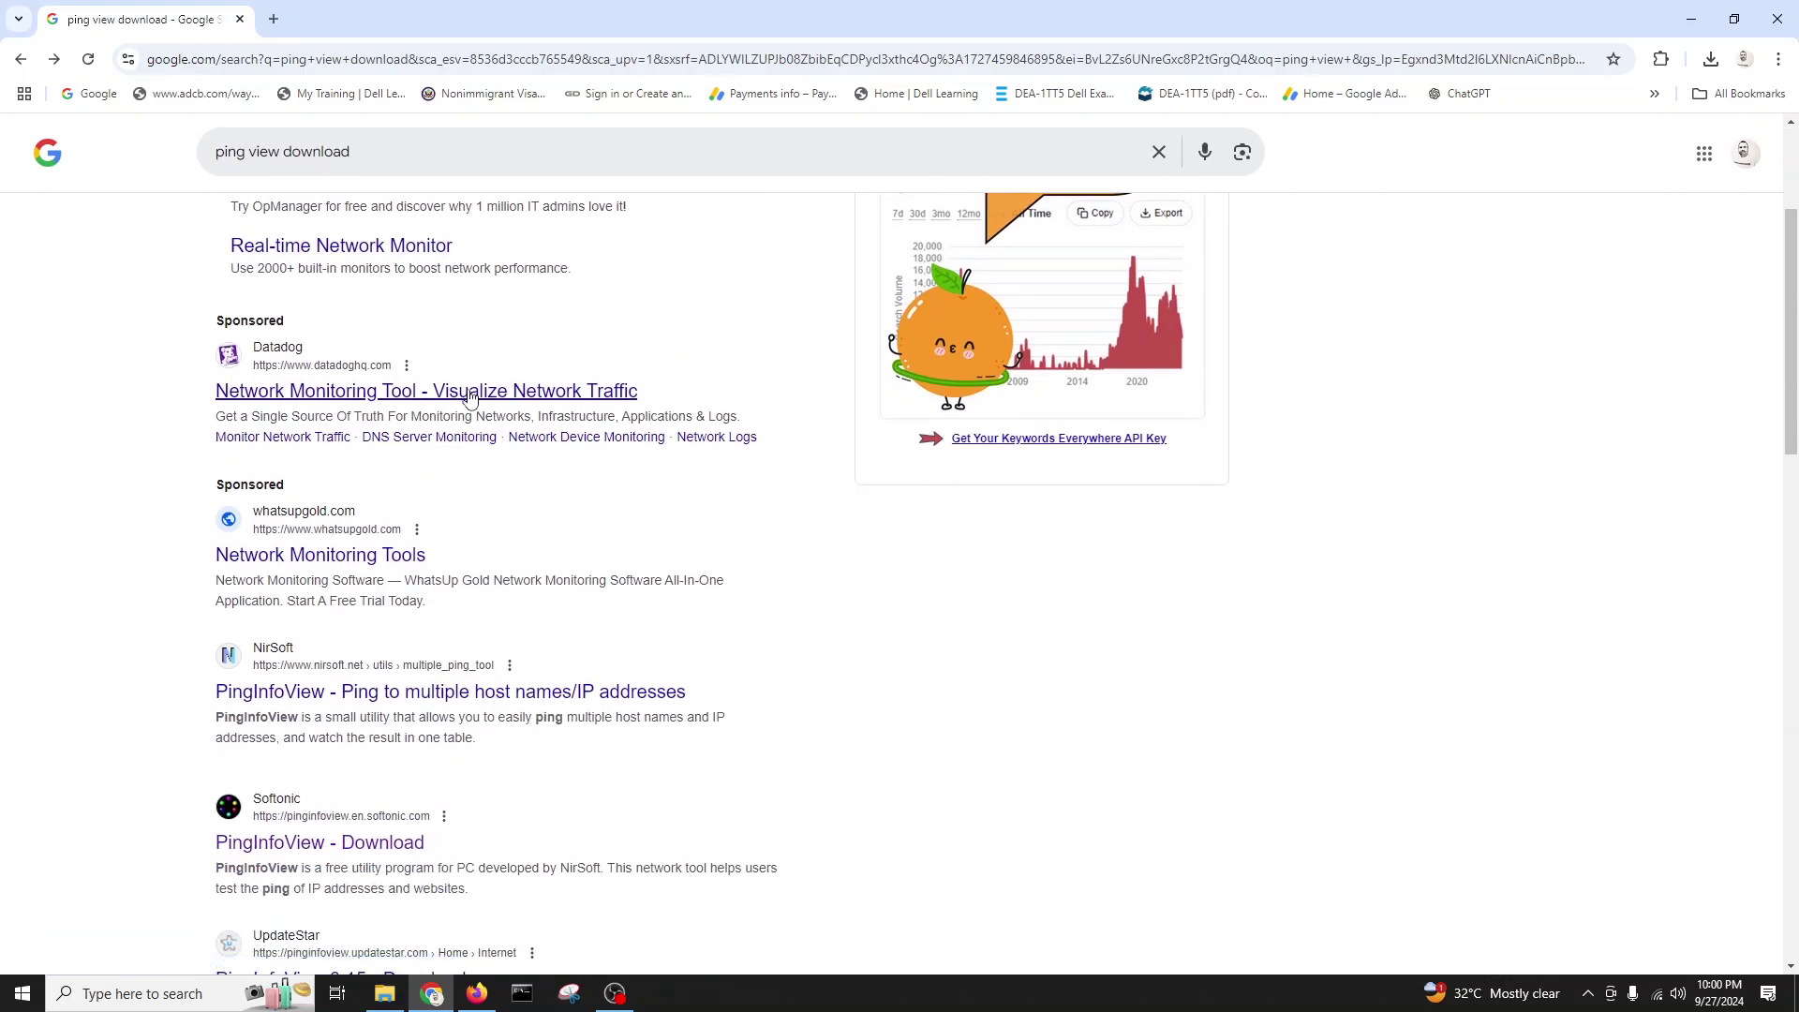
{"action": "scroll", "coordinate": [478, 511], "scroll_direction": "down", "scroll_amount": 2}
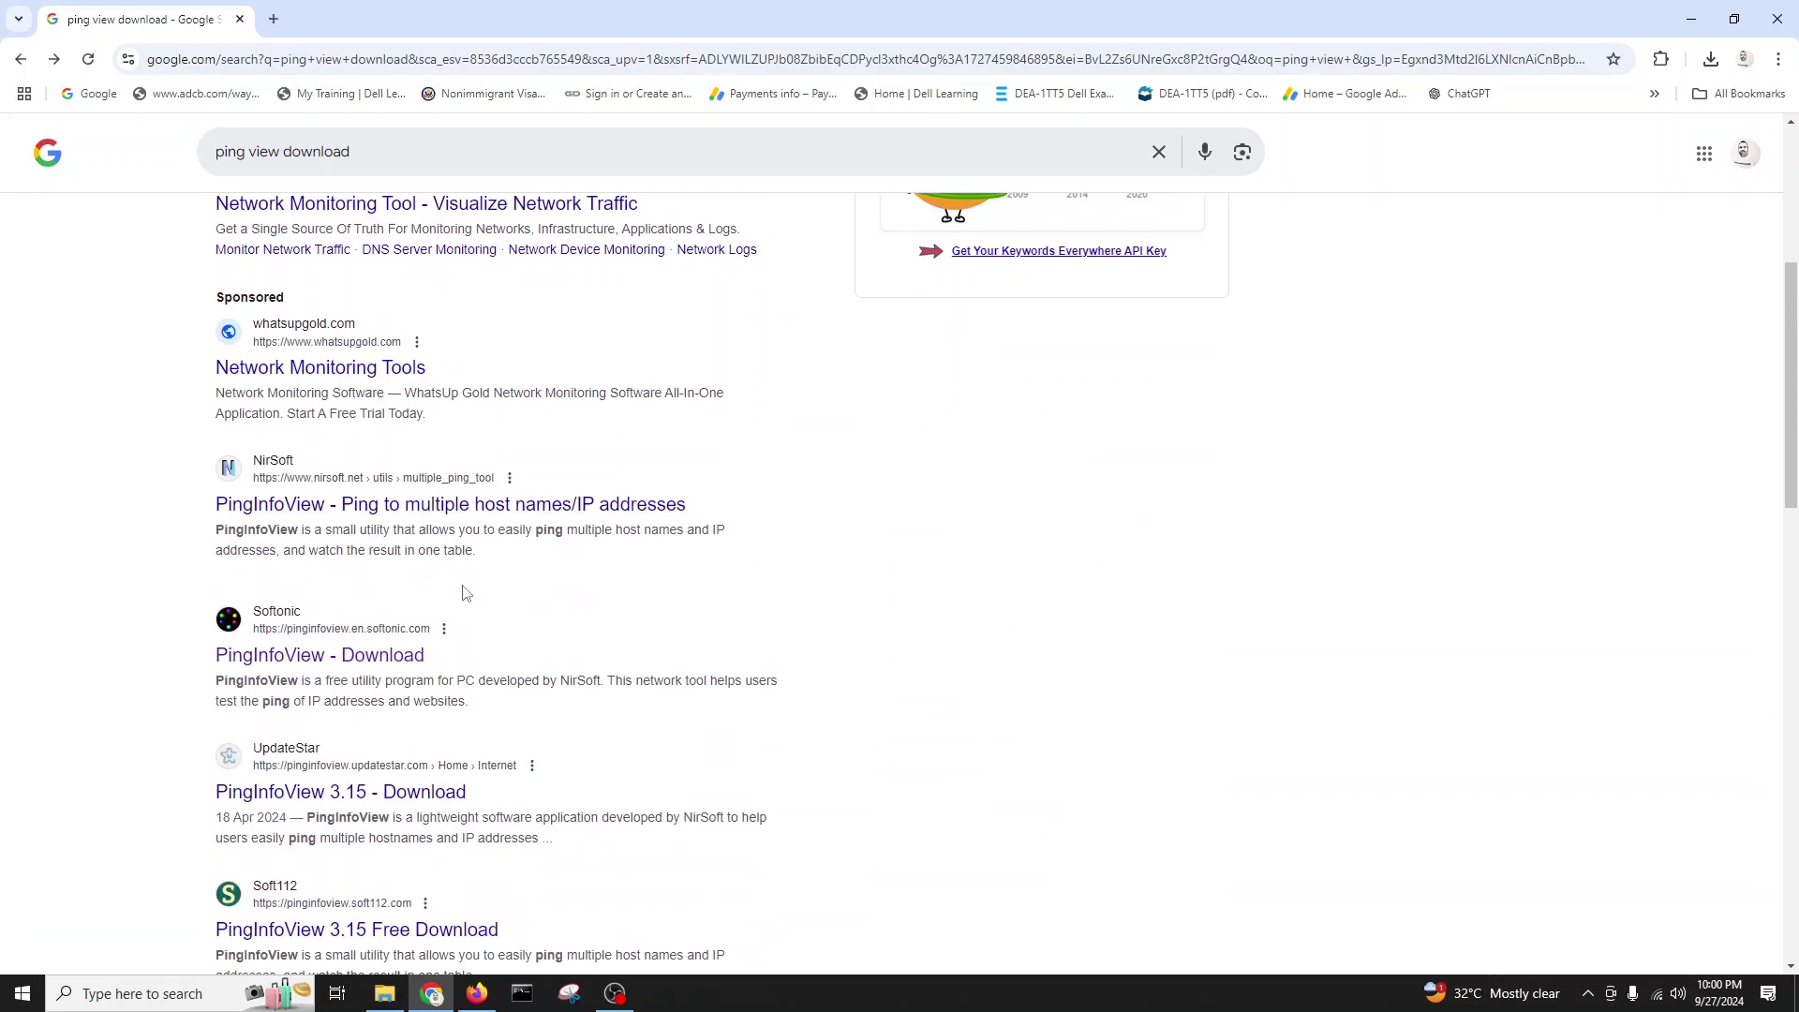
{"action": "scroll", "coordinate": [462, 592], "scroll_direction": "down", "scroll_amount": 1}
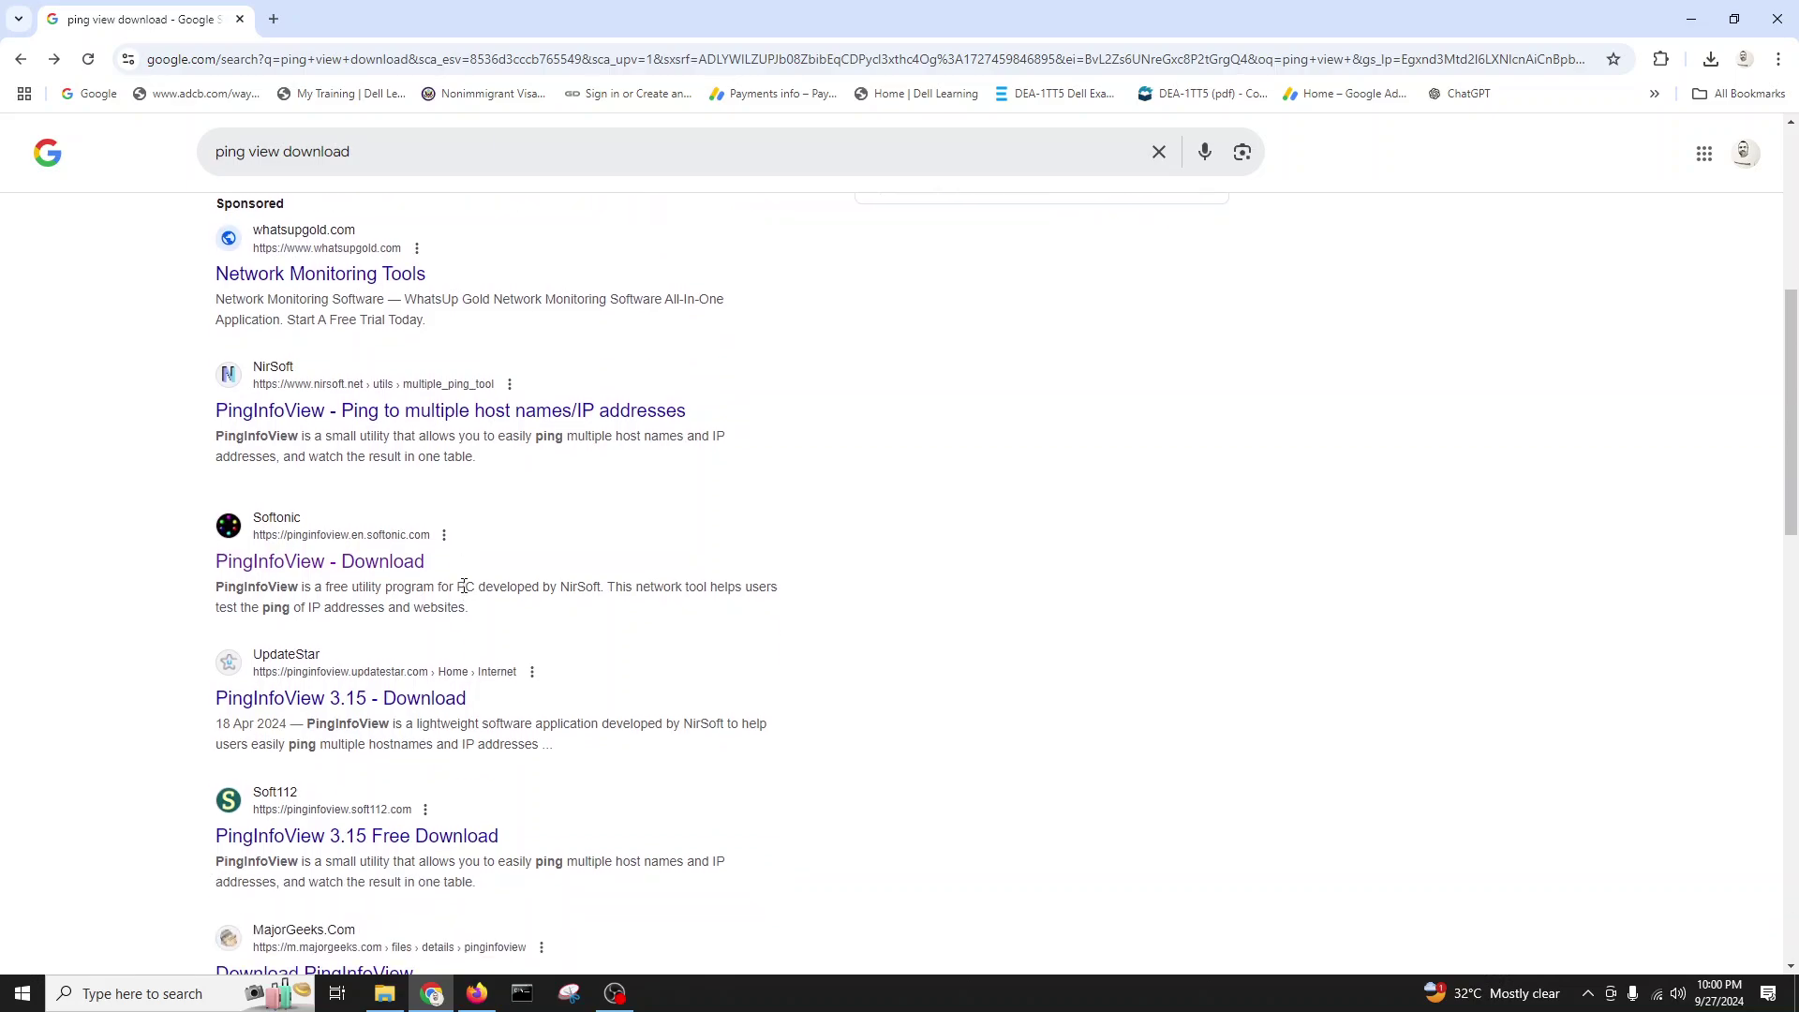
{"action": "right_click", "coordinate": [518, 410]}
{"action": "left_click", "coordinate": [534, 419]}
{"action": "scroll", "coordinate": [527, 550], "scroll_direction": "down", "scroll_amount": 3}
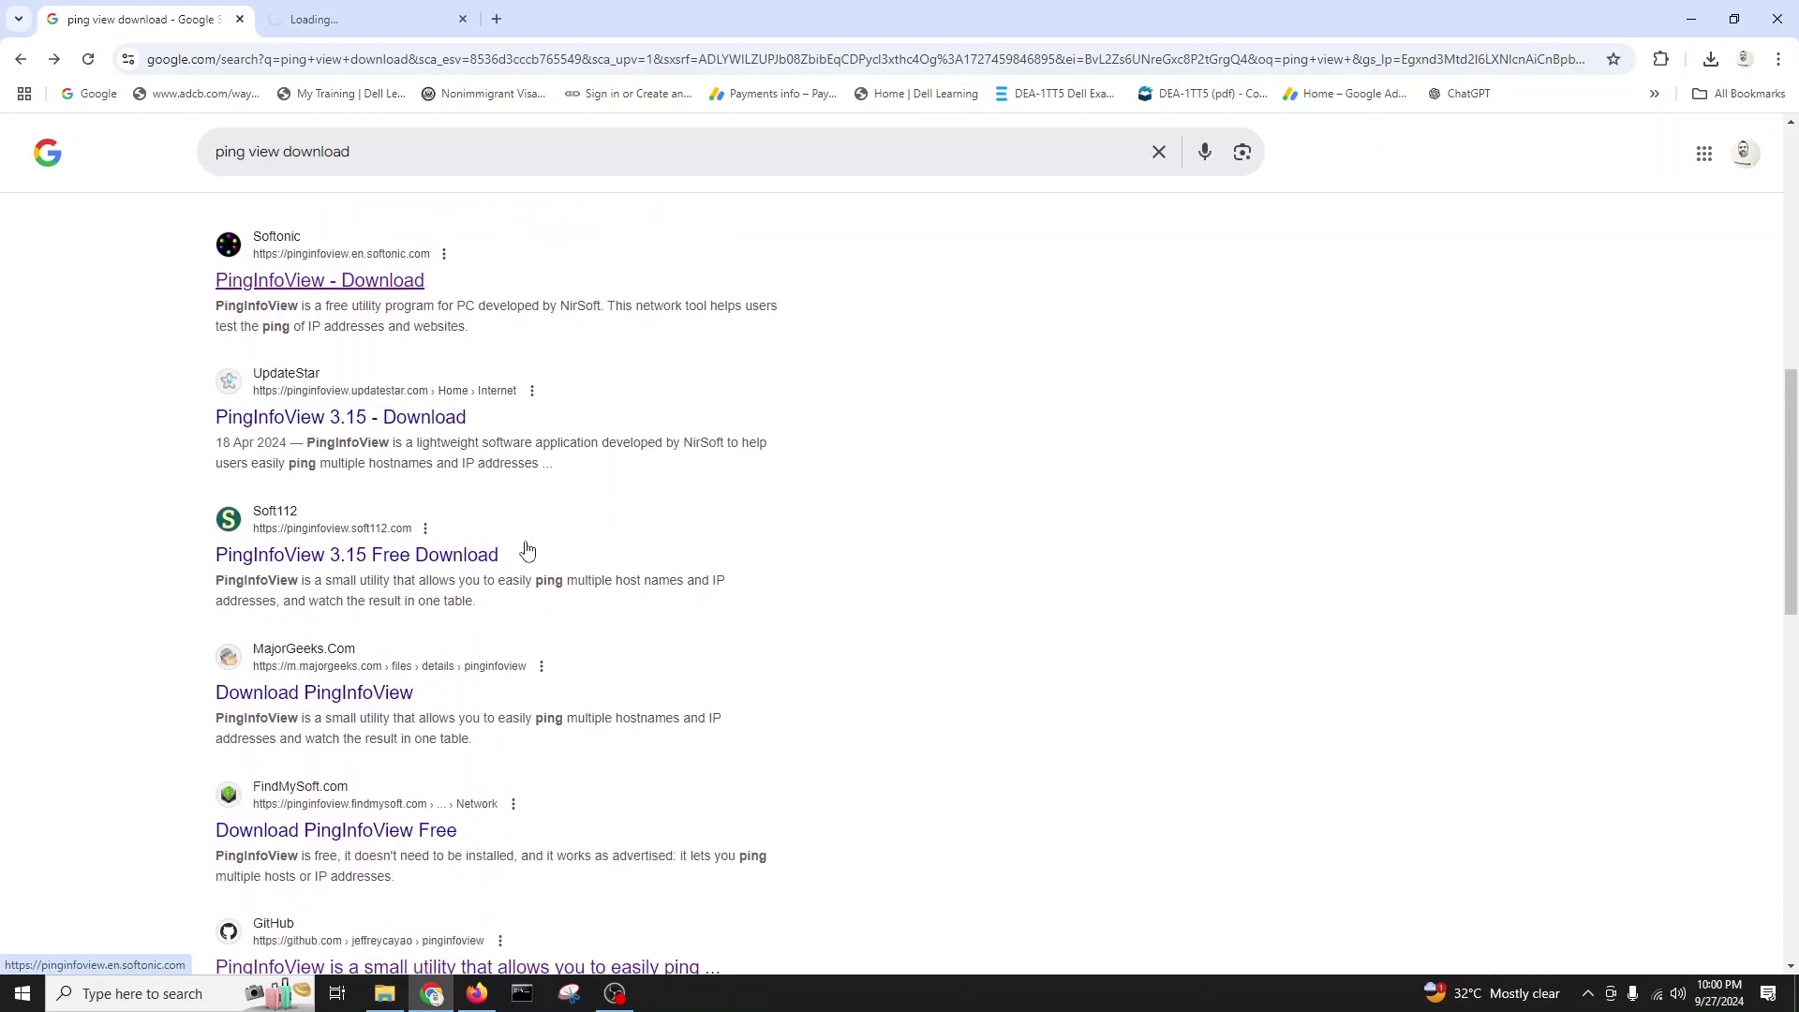
{"action": "right_click", "coordinate": [405, 417]}
{"action": "left_click", "coordinate": [463, 439]}
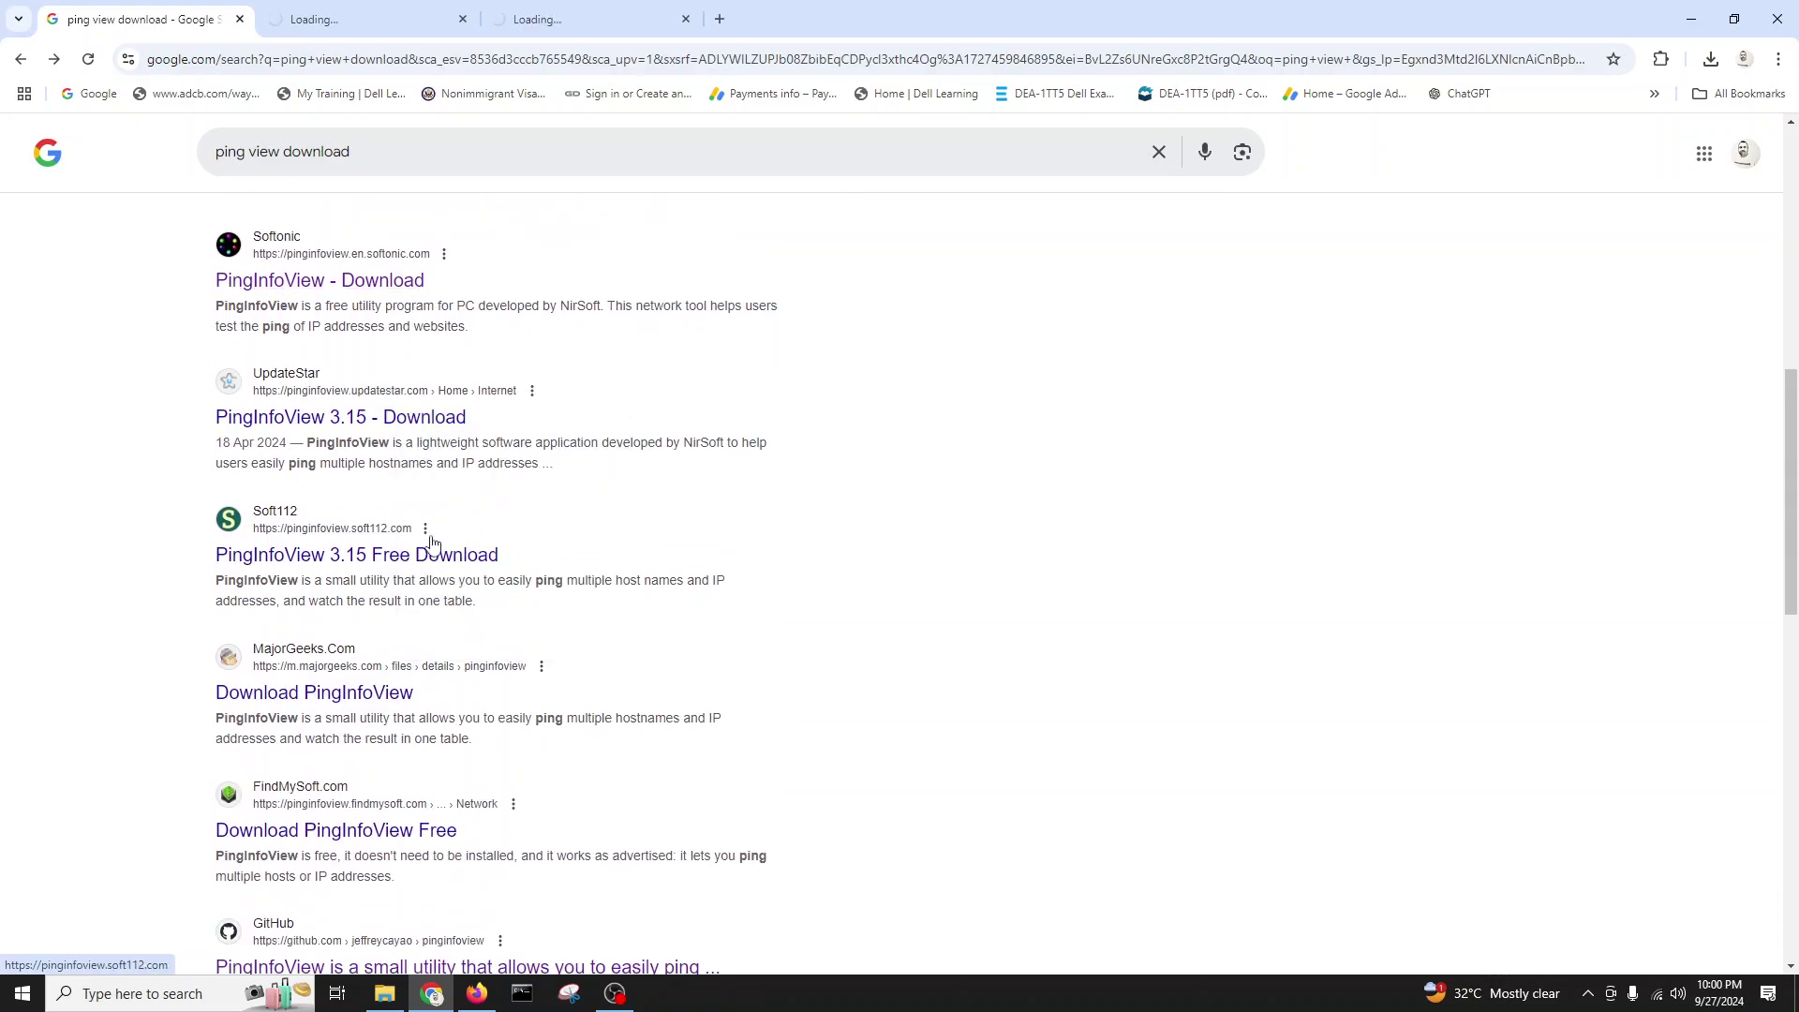
{"action": "right_click", "coordinate": [343, 698]}
{"action": "left_click", "coordinate": [382, 732]}
Step: Open the FindMySoft, Softpedia and Informer results in new tabs, then view NirSoft's page
{"action": "scroll", "coordinate": [382, 734], "scroll_direction": "down", "scroll_amount": 3}
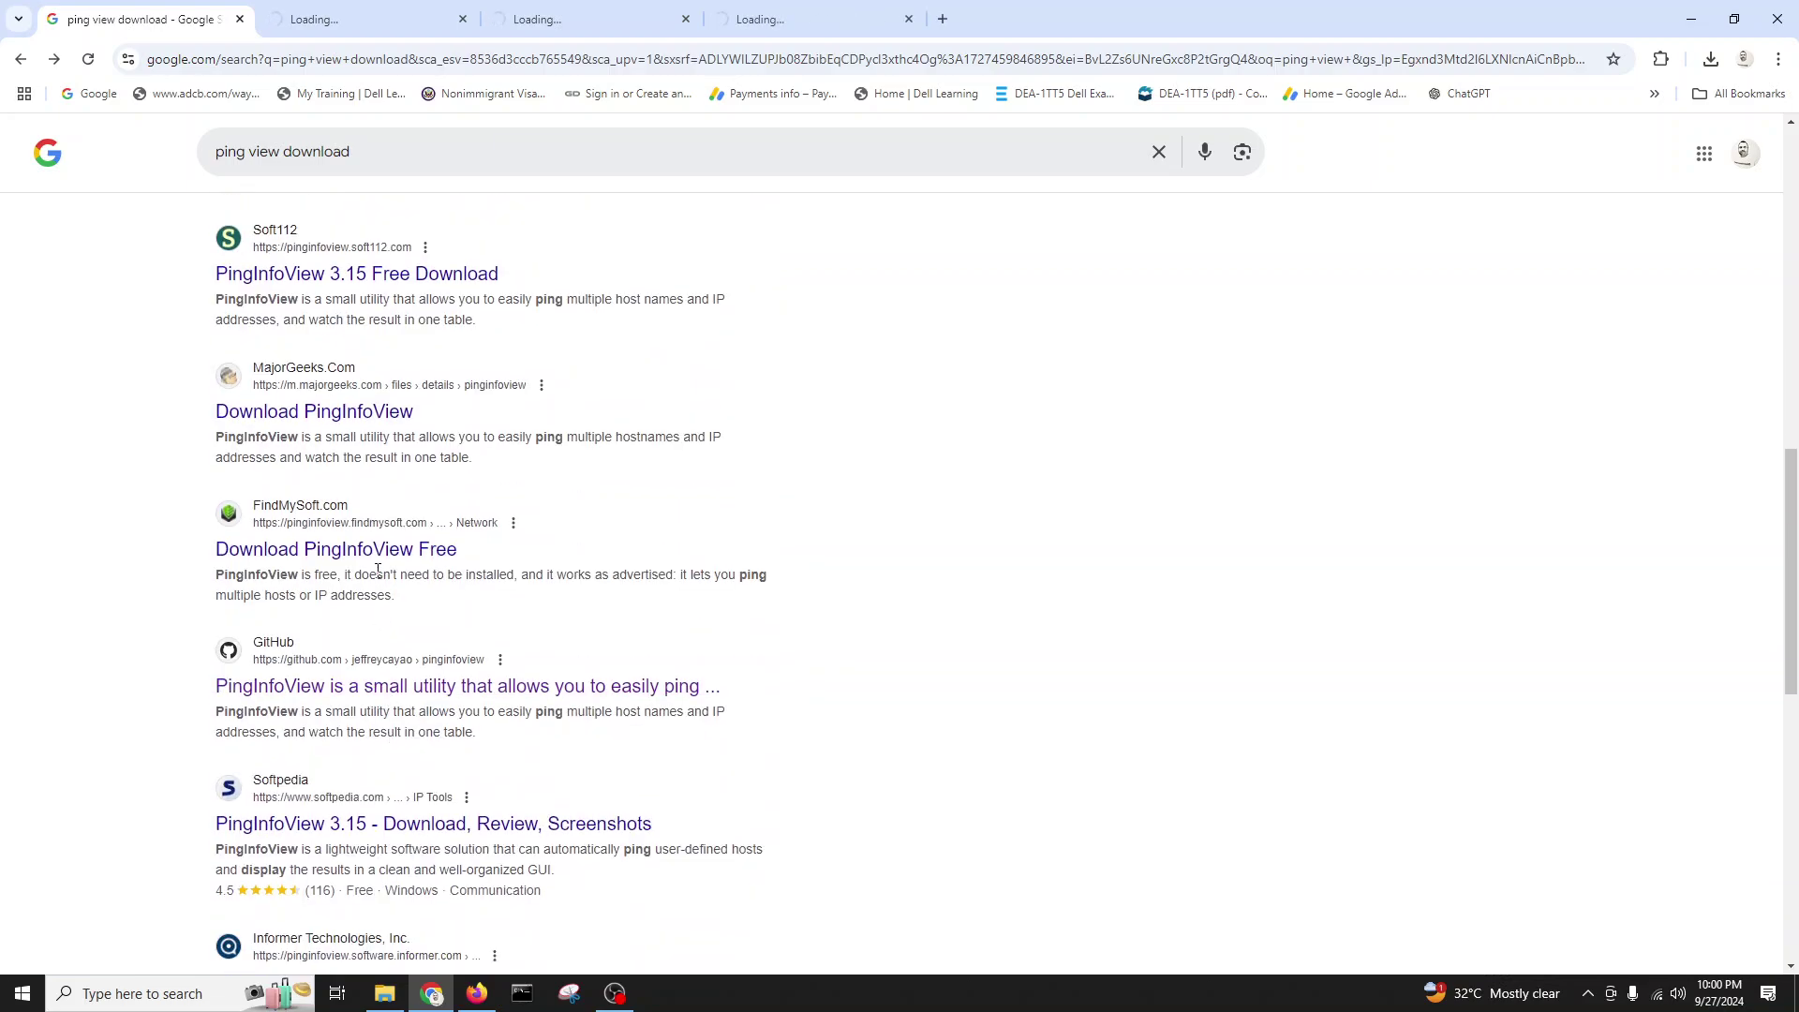
{"action": "right_click", "coordinate": [374, 556]}
{"action": "left_click", "coordinate": [423, 578]}
{"action": "scroll", "coordinate": [427, 572], "scroll_direction": "down", "scroll_amount": 4}
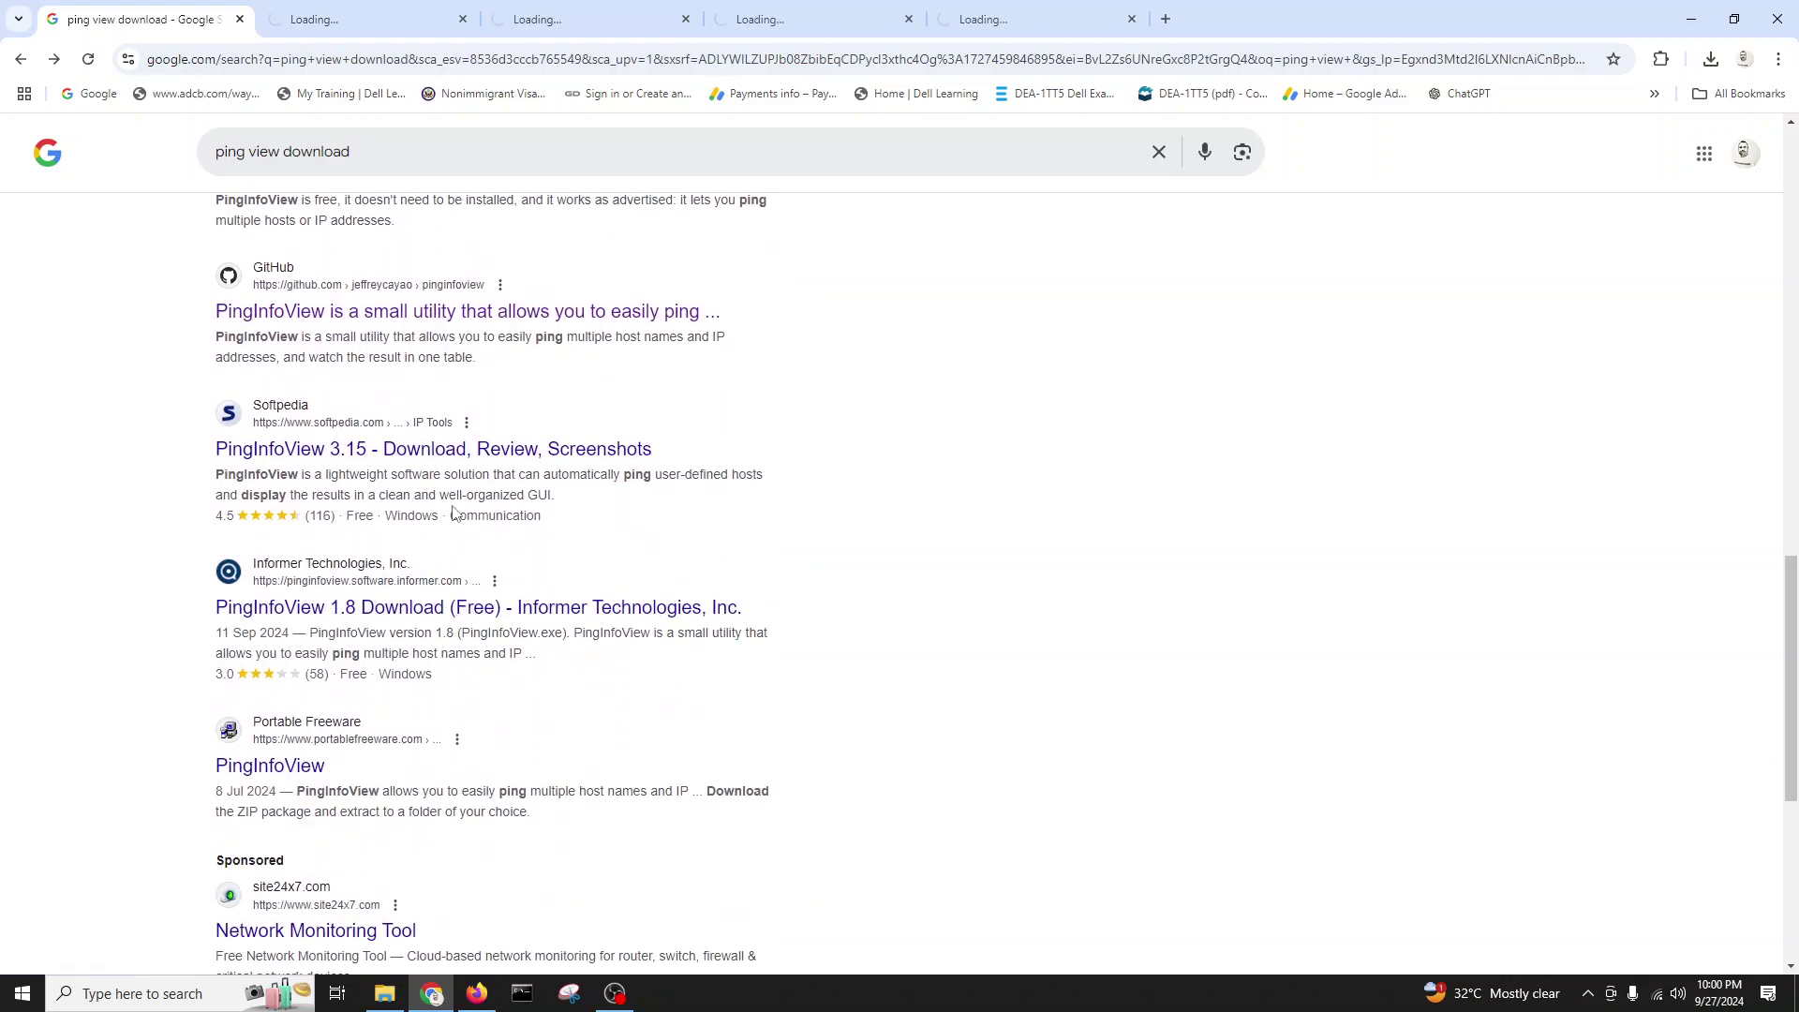
{"action": "right_click", "coordinate": [450, 456]}
{"action": "left_click", "coordinate": [480, 469]}
{"action": "scroll", "coordinate": [440, 393], "scroll_direction": "down", "scroll_amount": 3}
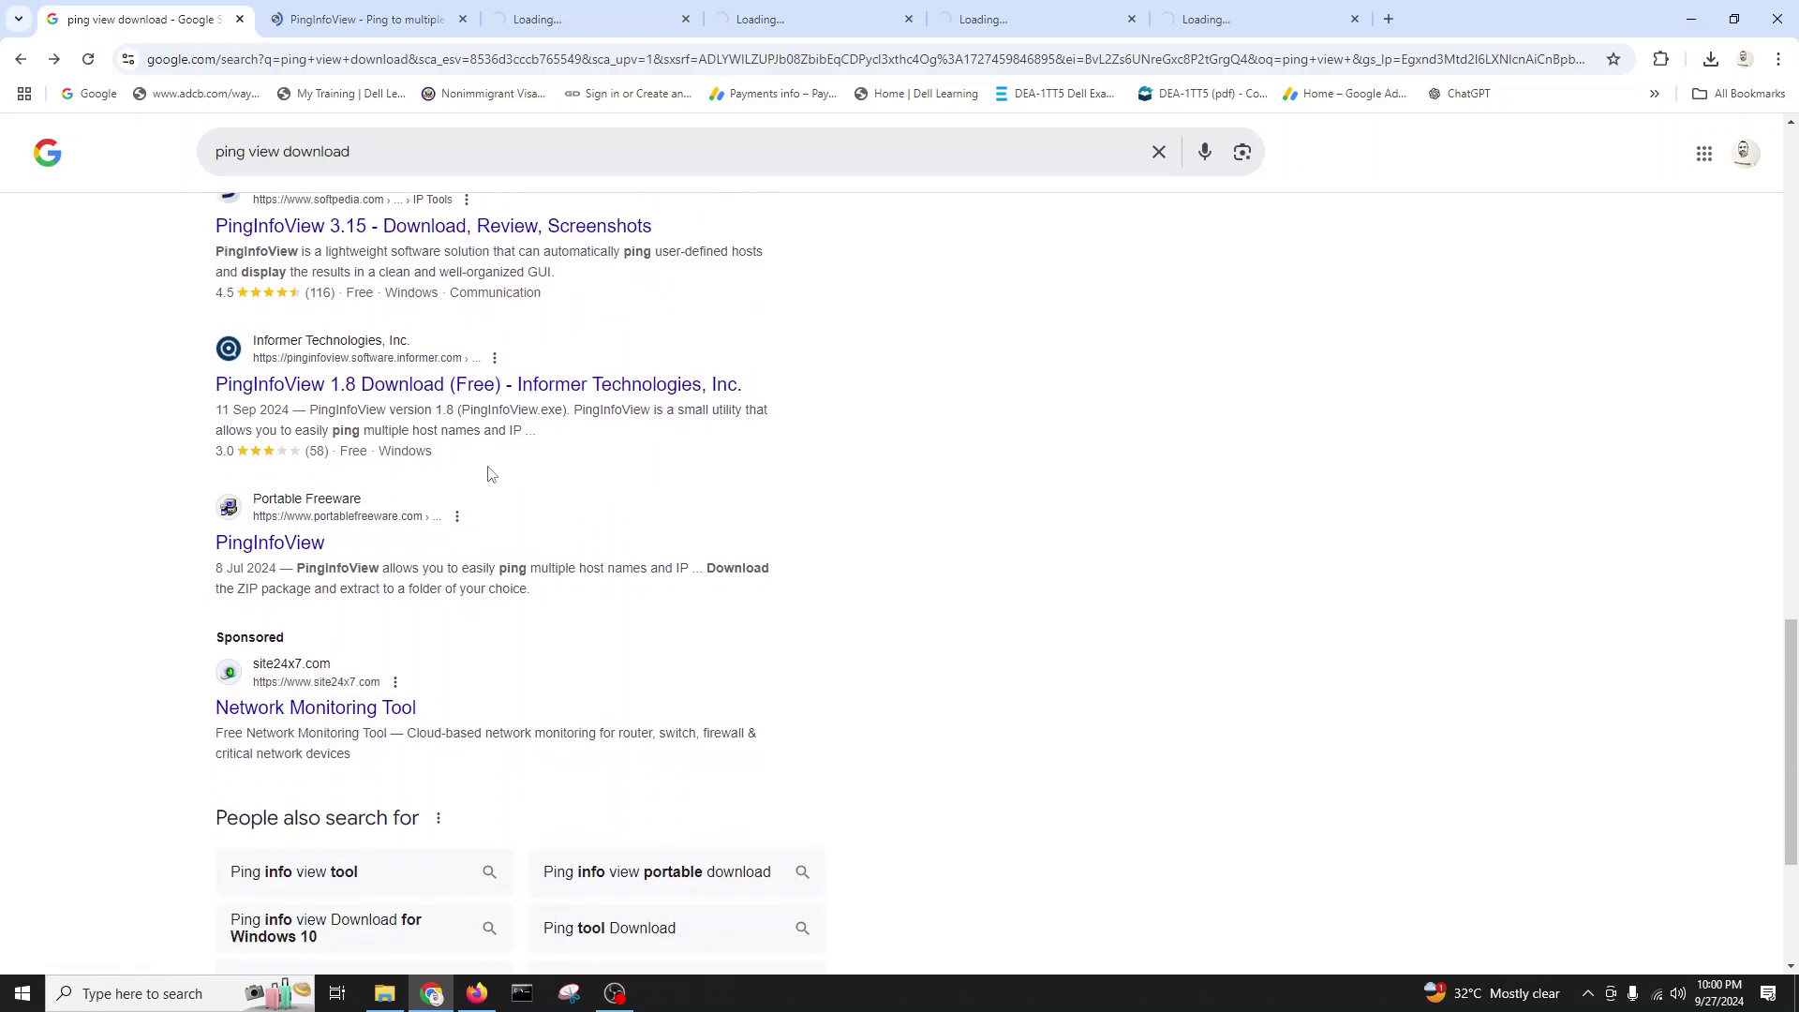
{"action": "right_click", "coordinate": [432, 337]}
{"action": "left_click", "coordinate": [473, 356]}
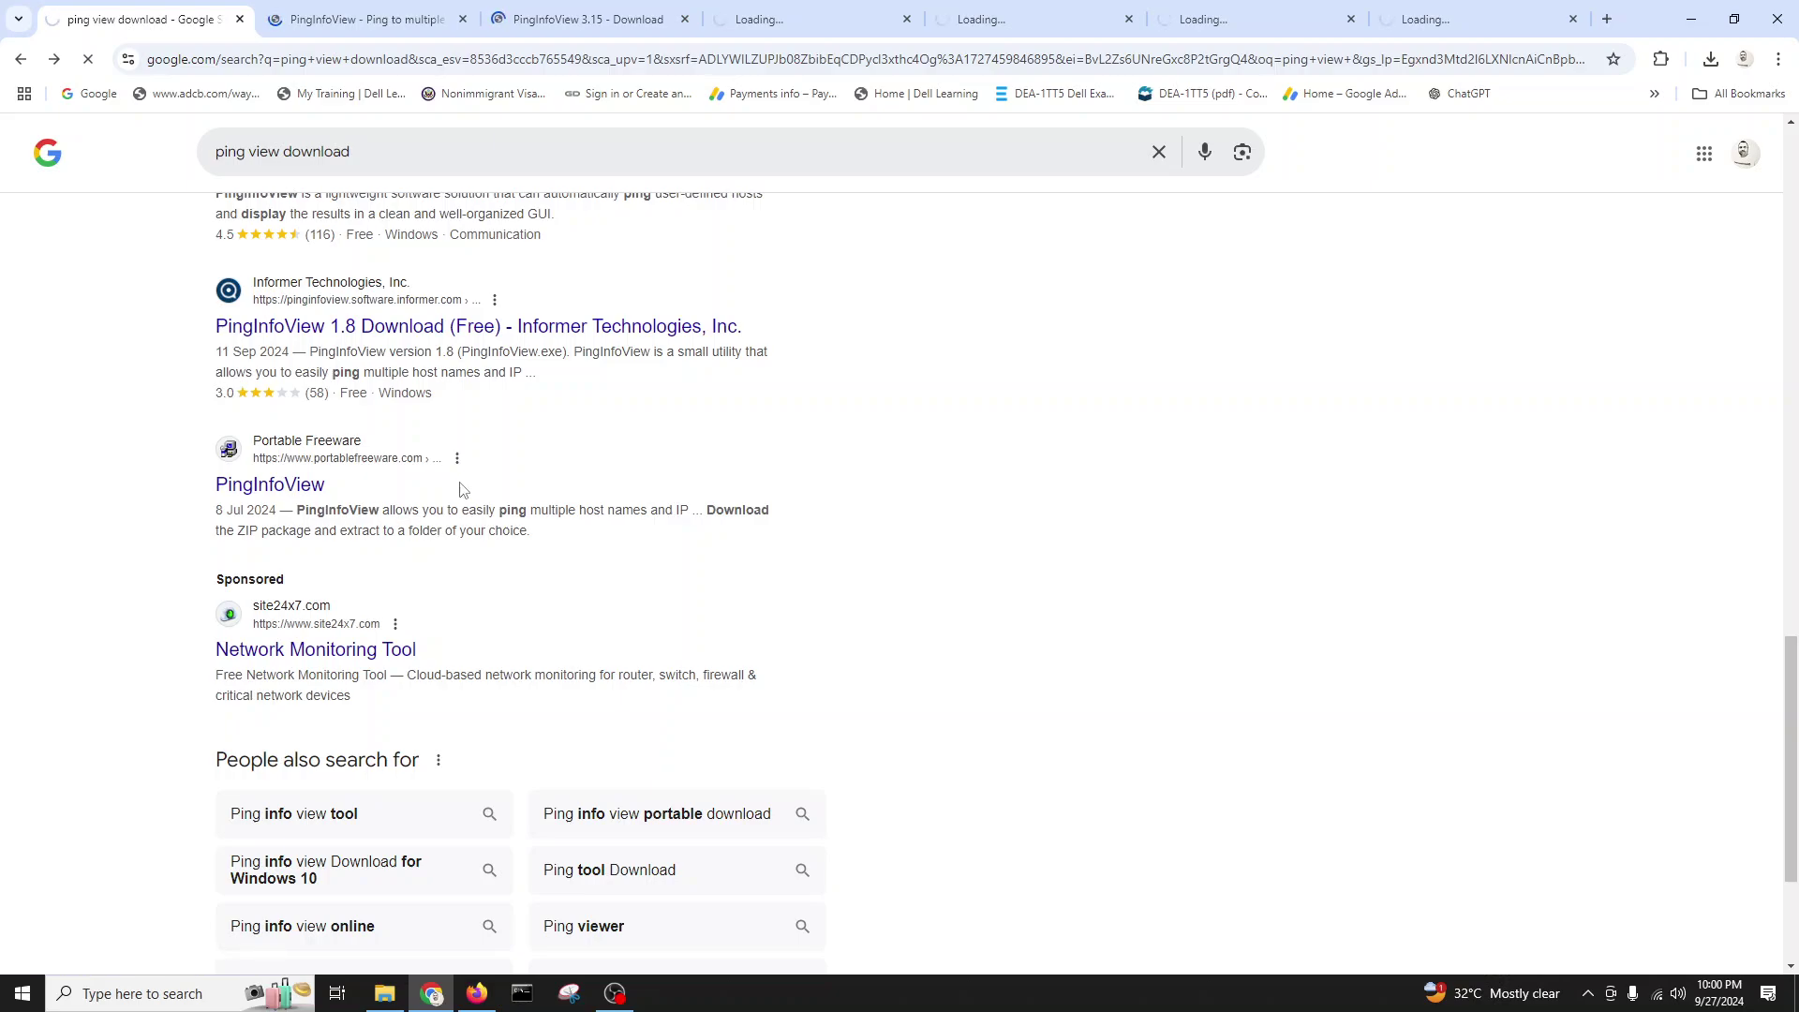
{"action": "left_click", "coordinate": [330, 20]}
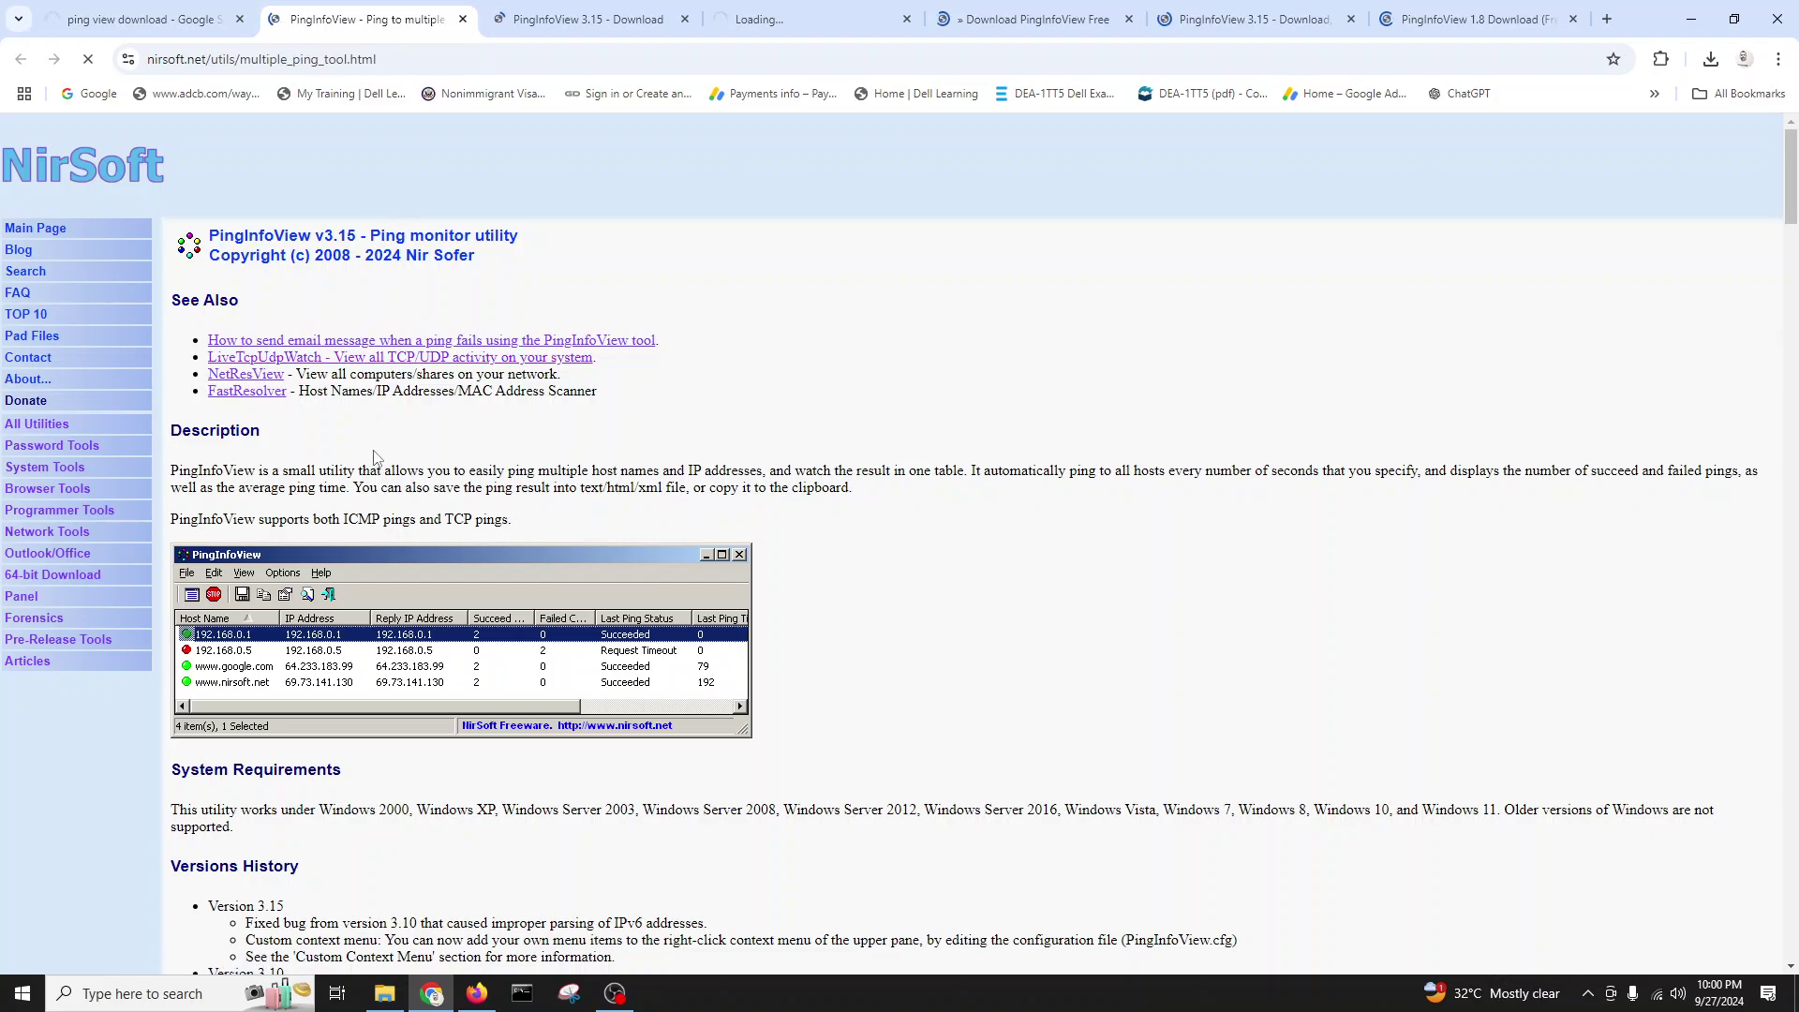
Step: Download pinginfoview.zip from the bottom of NirSoft's PingInfoView page, dismissing the full-page ad
{"action": "scroll", "coordinate": [375, 457], "scroll_direction": "down", "scroll_amount": 7}
{"action": "scroll", "coordinate": [375, 457], "scroll_direction": "down", "scroll_amount": 10}
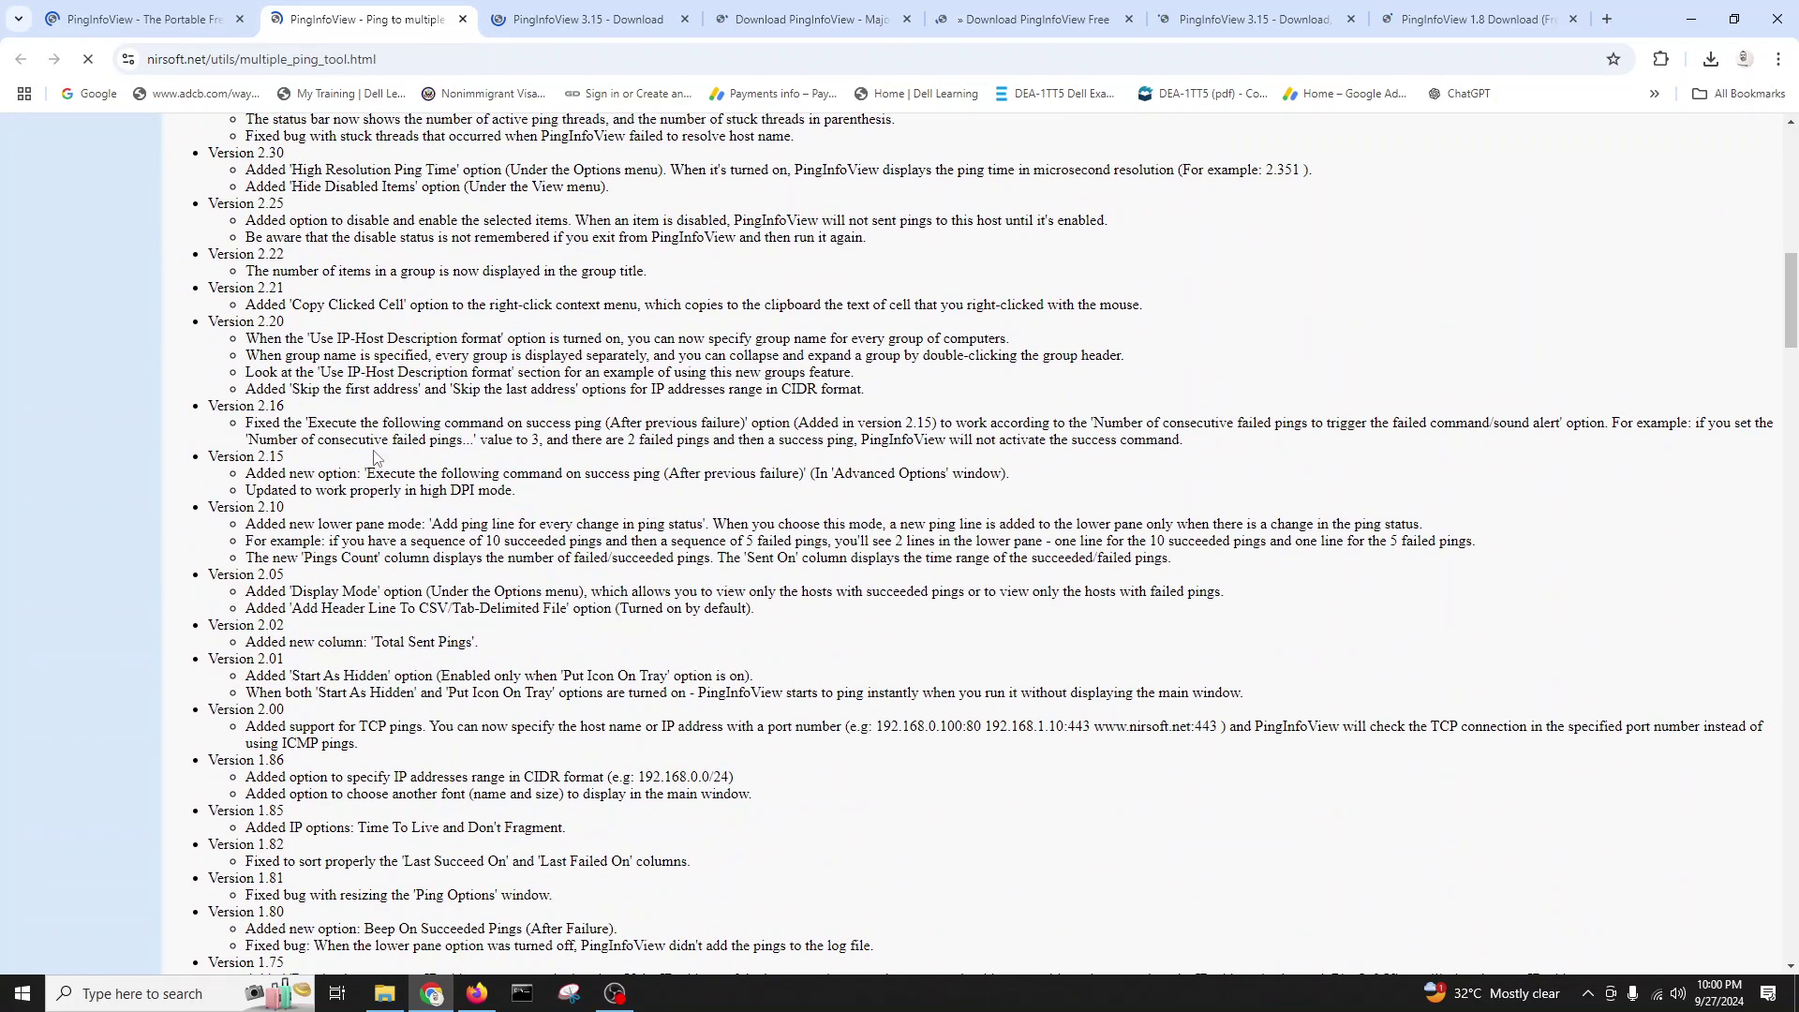
{"action": "scroll", "coordinate": [375, 456], "scroll_direction": "up", "scroll_amount": 20}
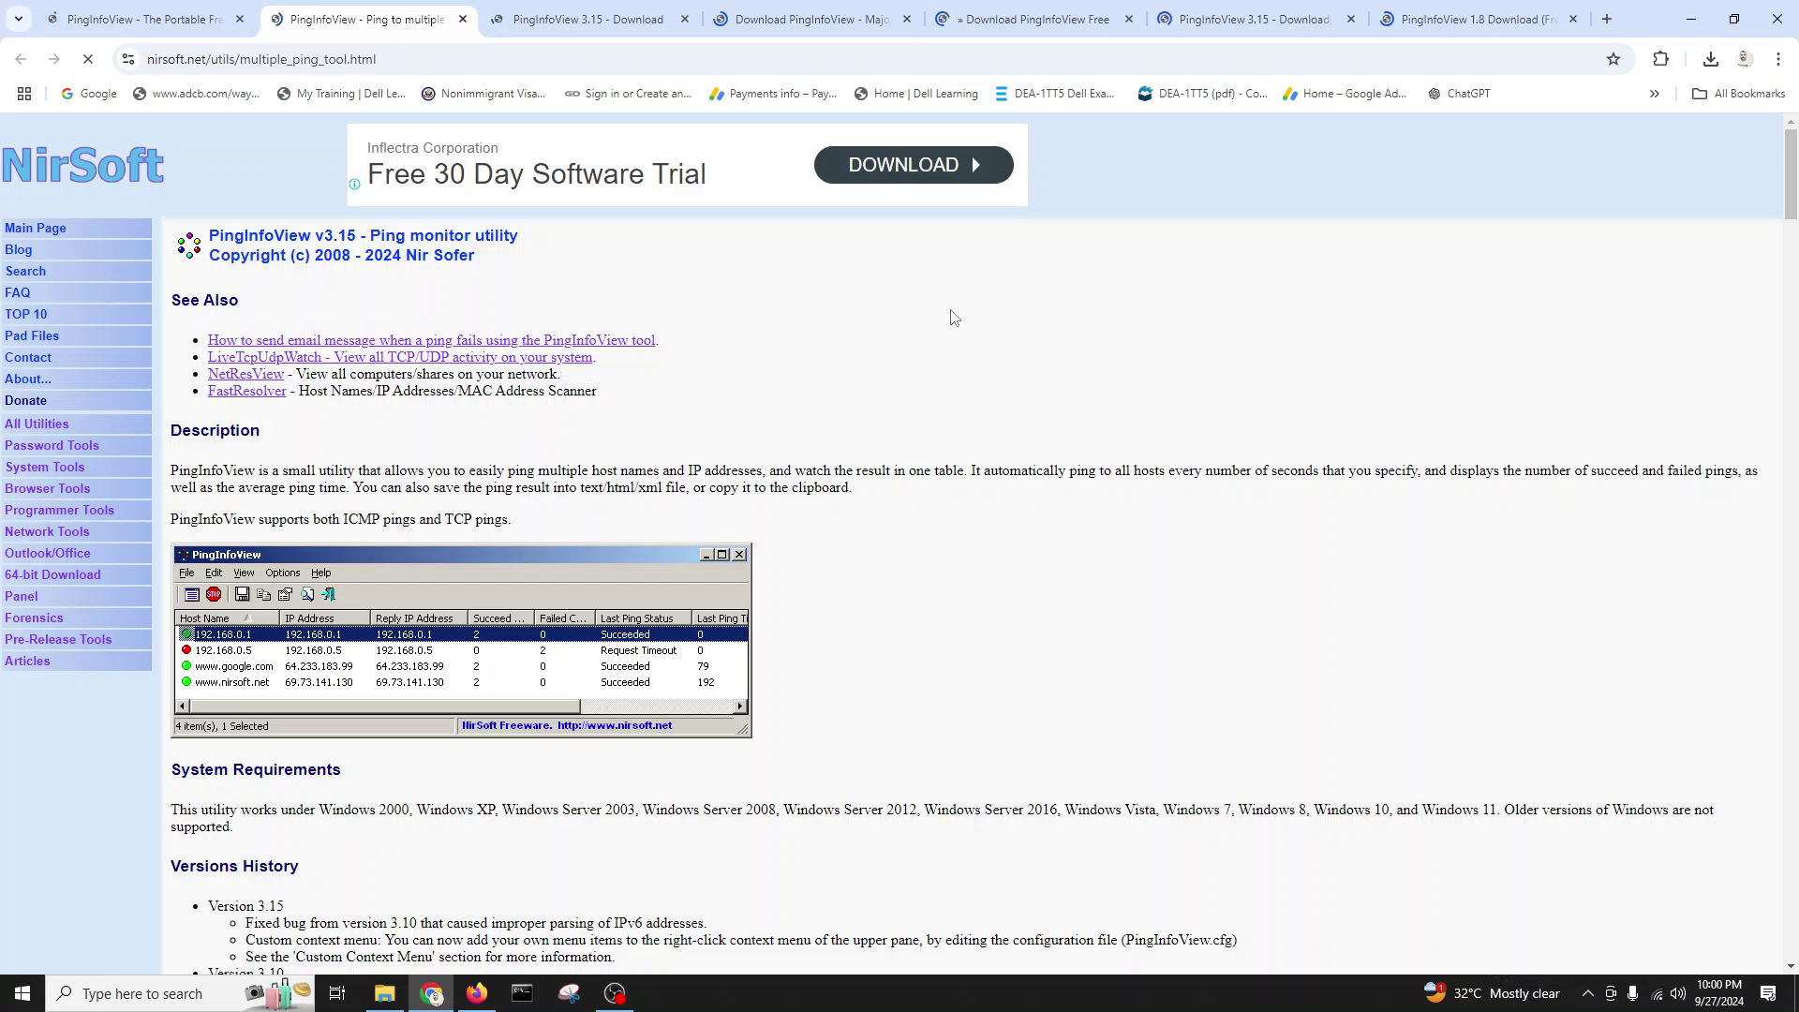
{"action": "scroll", "coordinate": [953, 316], "scroll_direction": "down", "scroll_amount": 2}
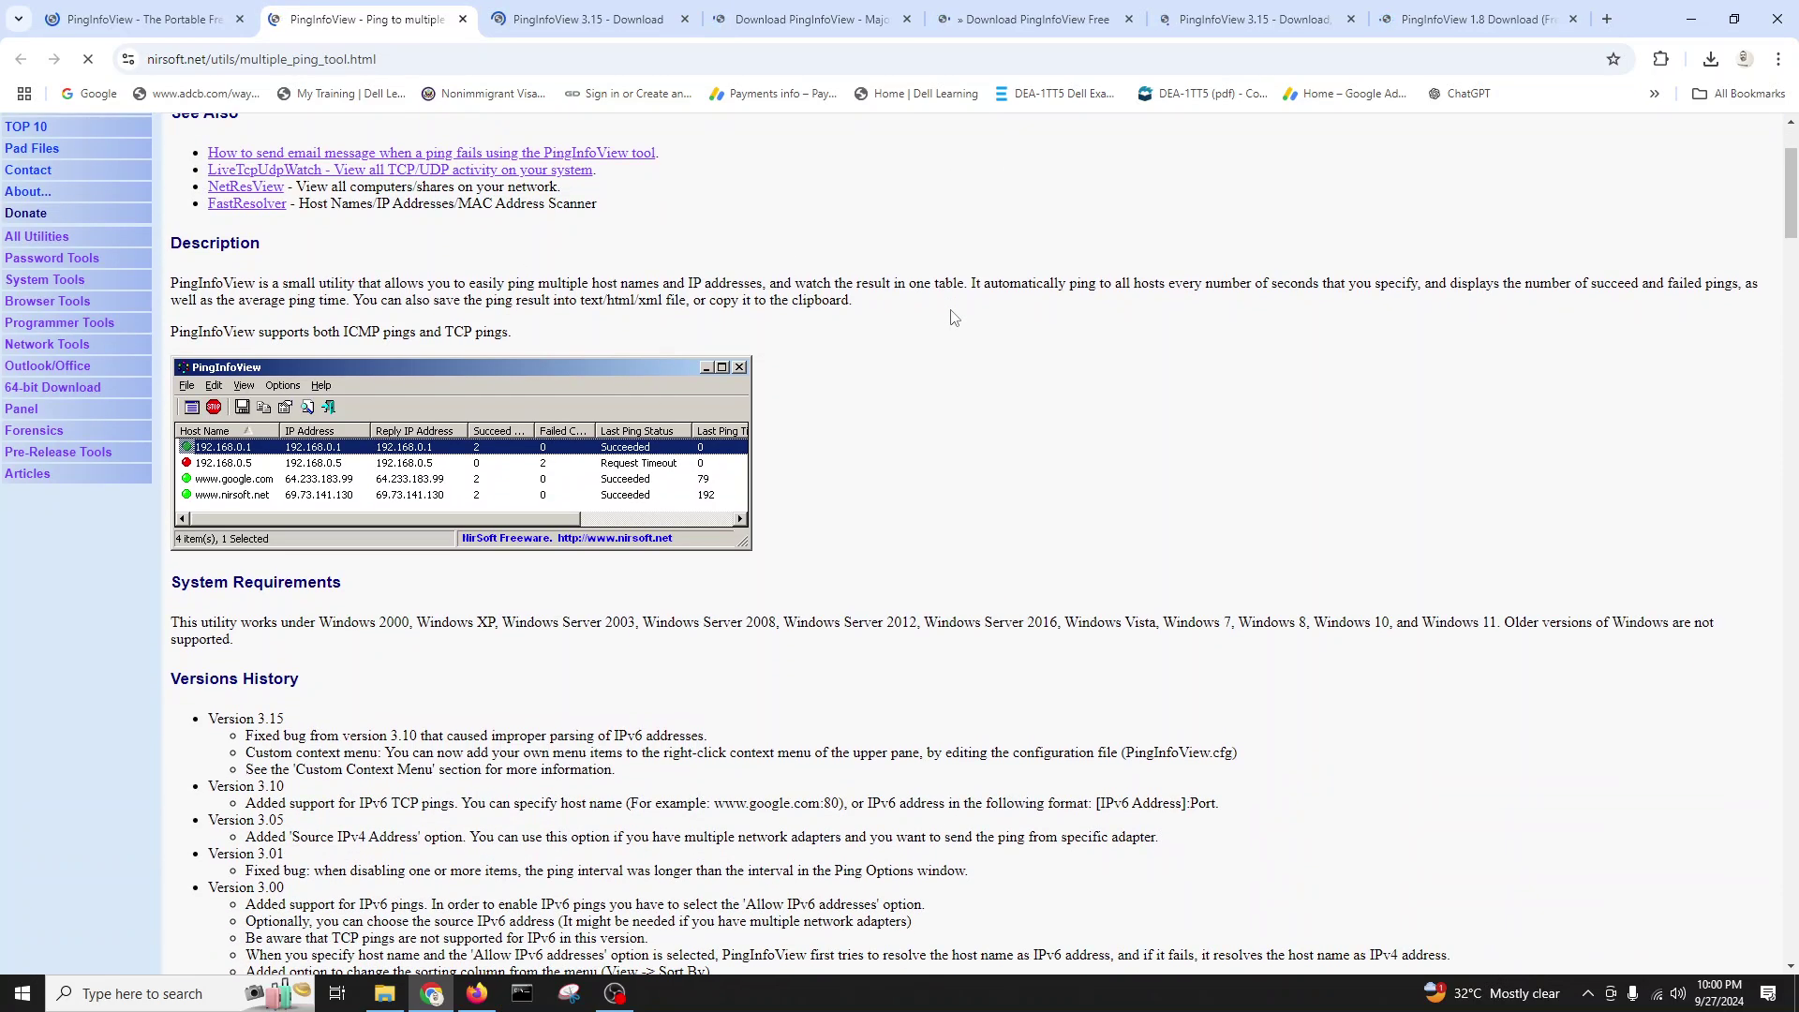
{"action": "scroll", "coordinate": [953, 317], "scroll_direction": "down", "scroll_amount": 6}
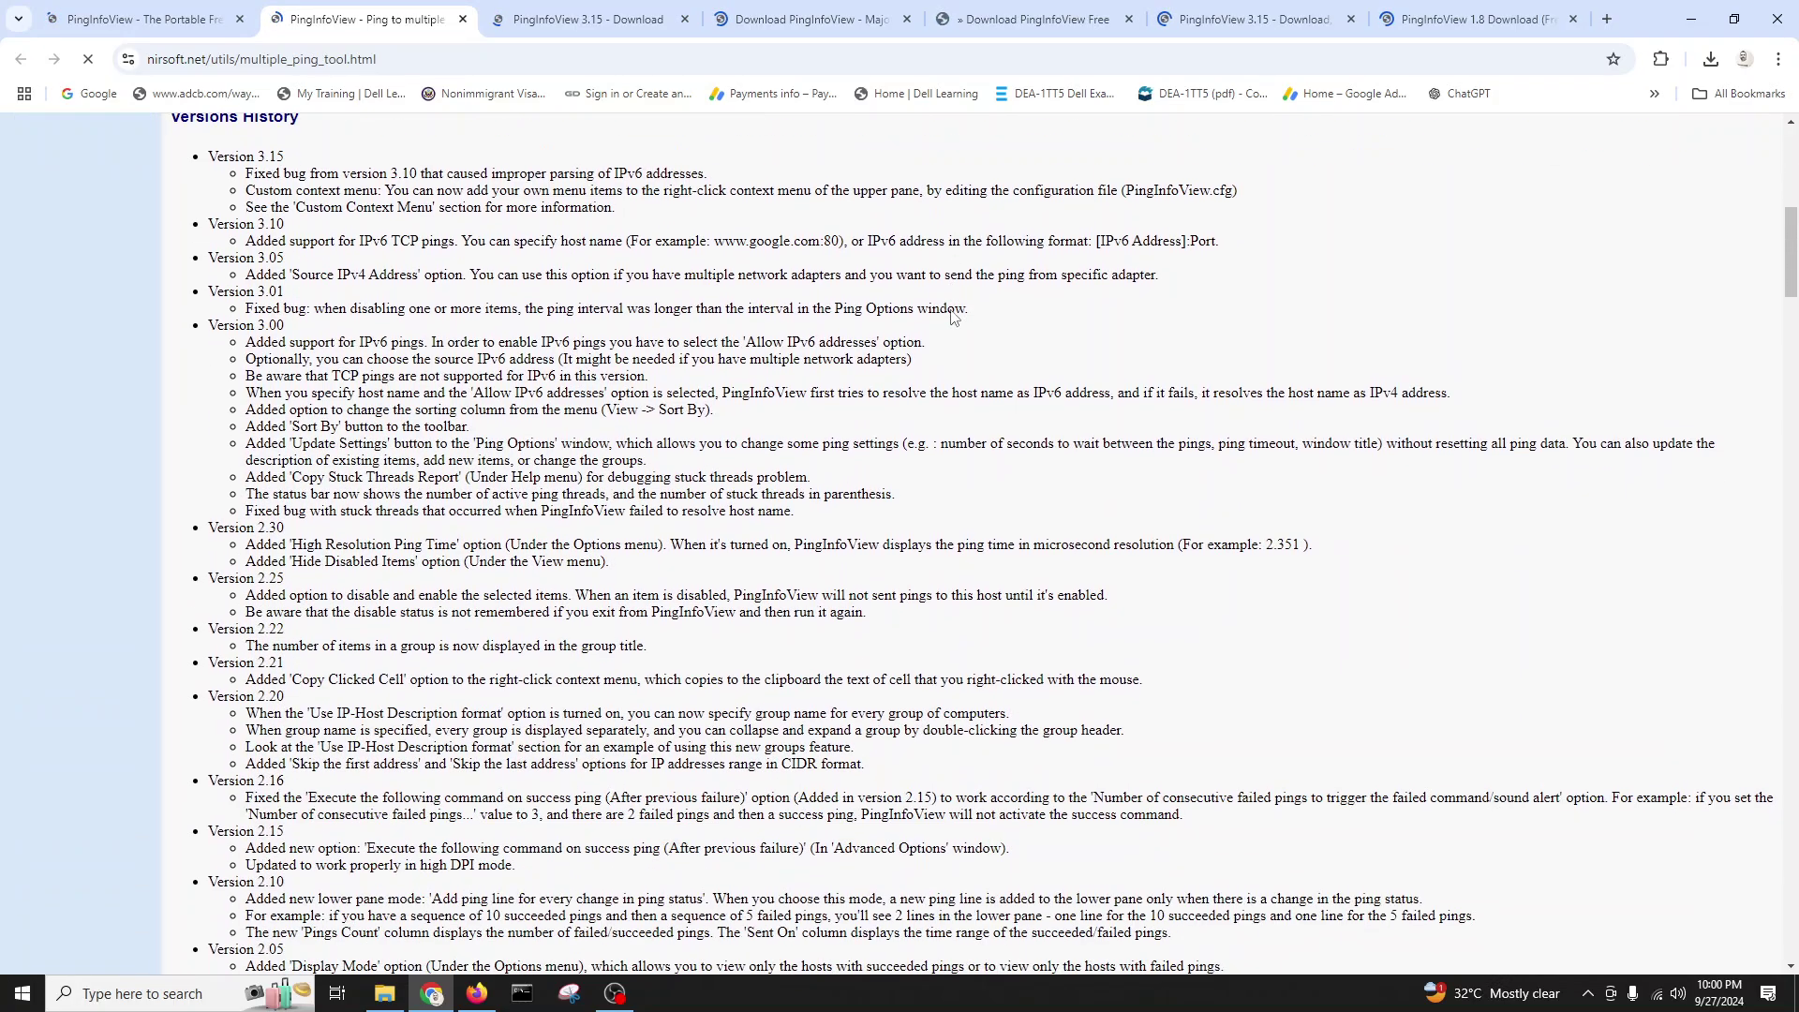
{"action": "scroll", "coordinate": [953, 317], "scroll_direction": "down", "scroll_amount": 20}
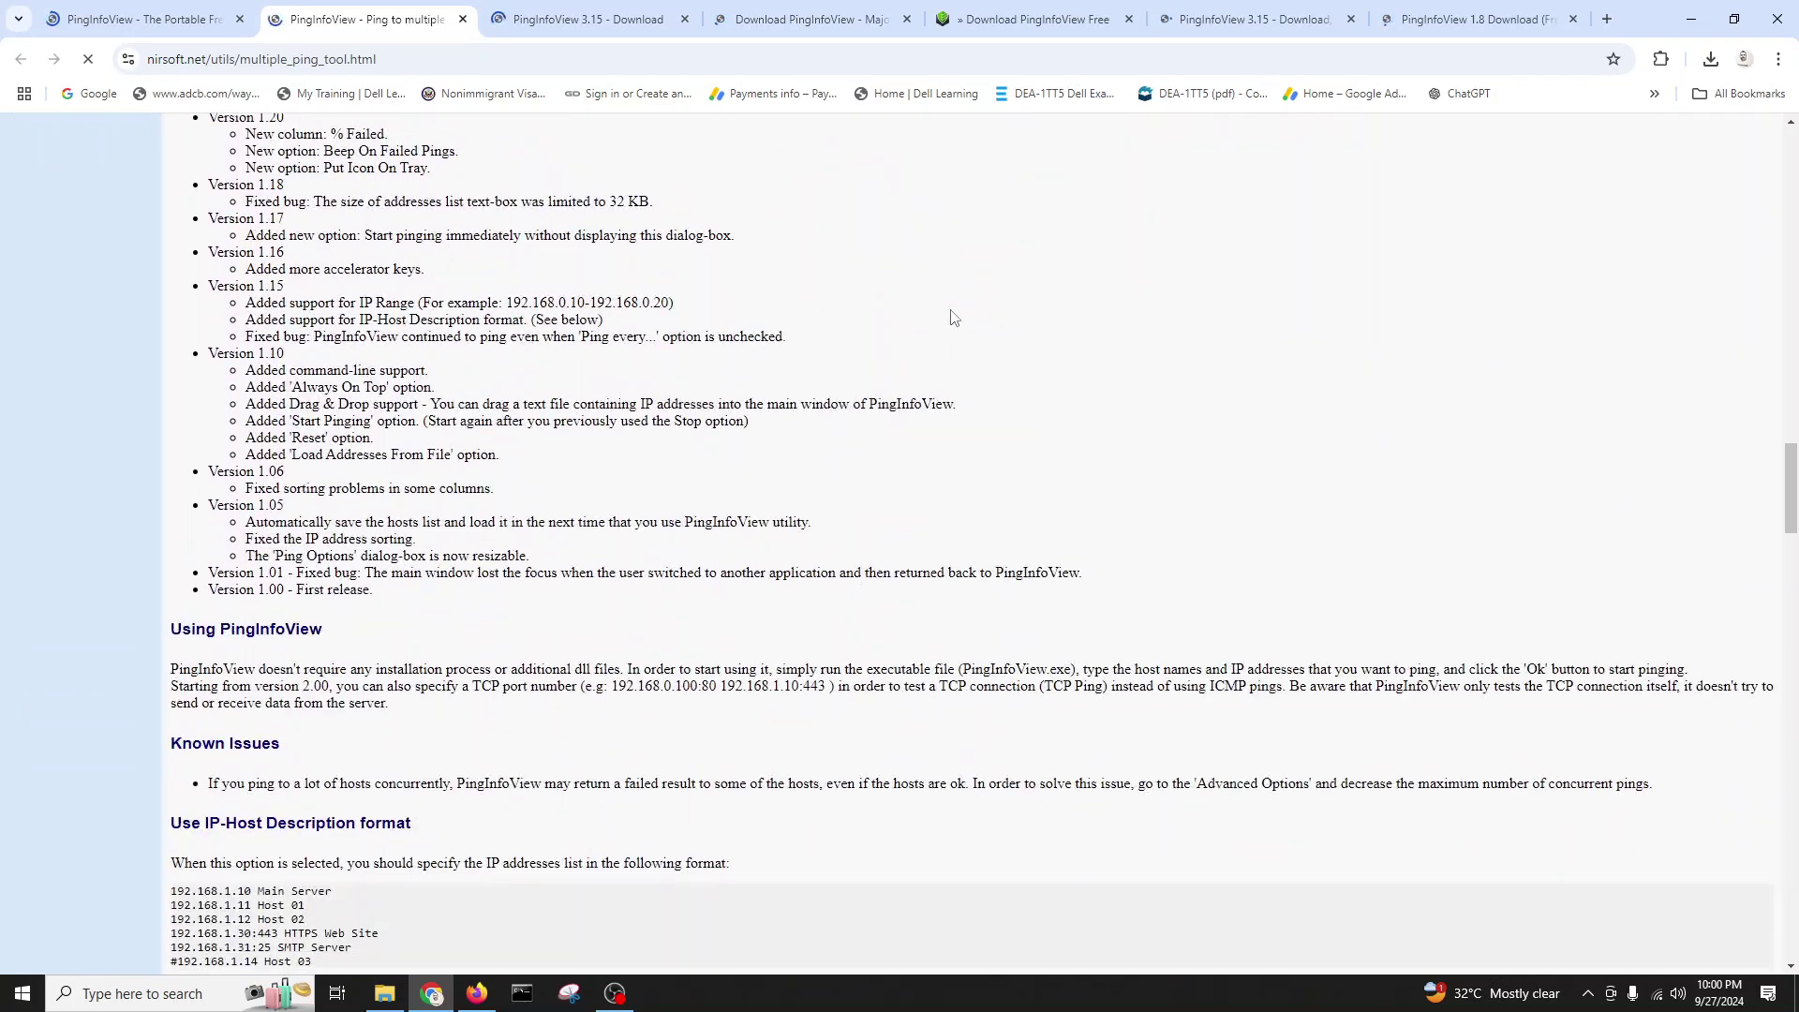
{"action": "scroll", "coordinate": [953, 317], "scroll_direction": "down", "scroll_amount": 6}
{"action": "scroll", "coordinate": [953, 317], "scroll_direction": "up", "scroll_amount": 2}
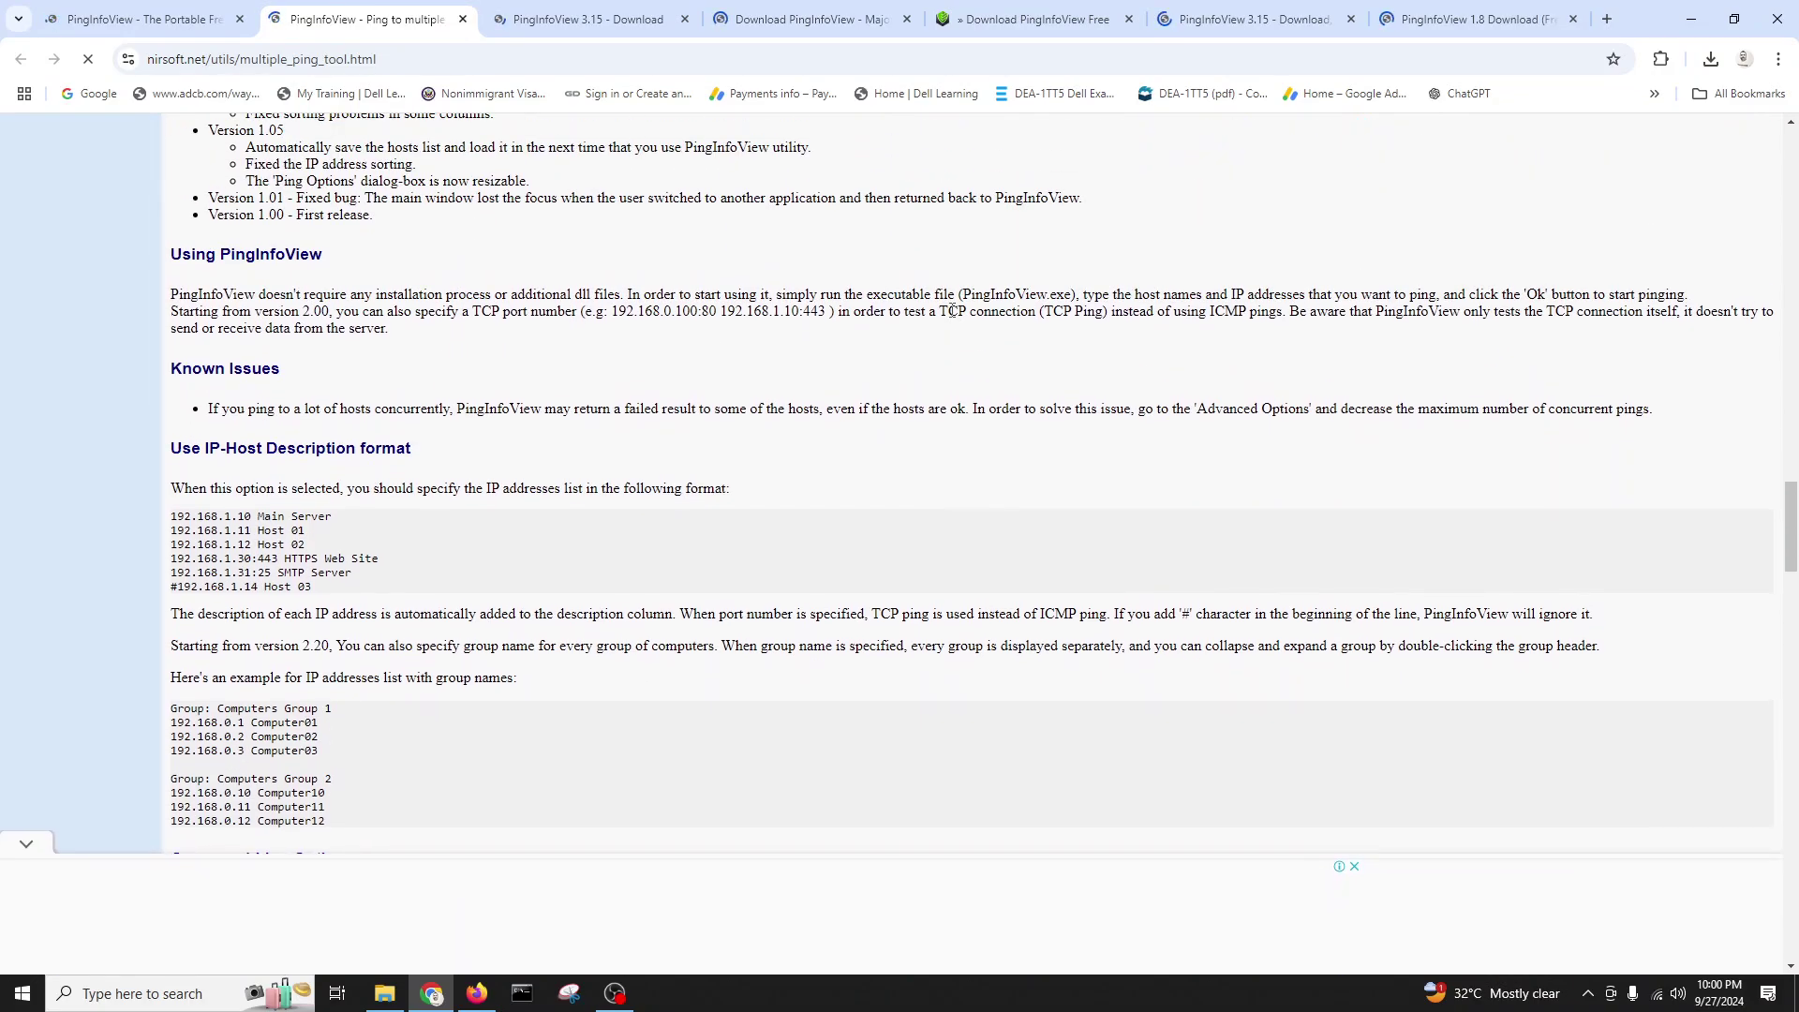
{"action": "scroll", "coordinate": [953, 310], "scroll_direction": "down", "scroll_amount": 20}
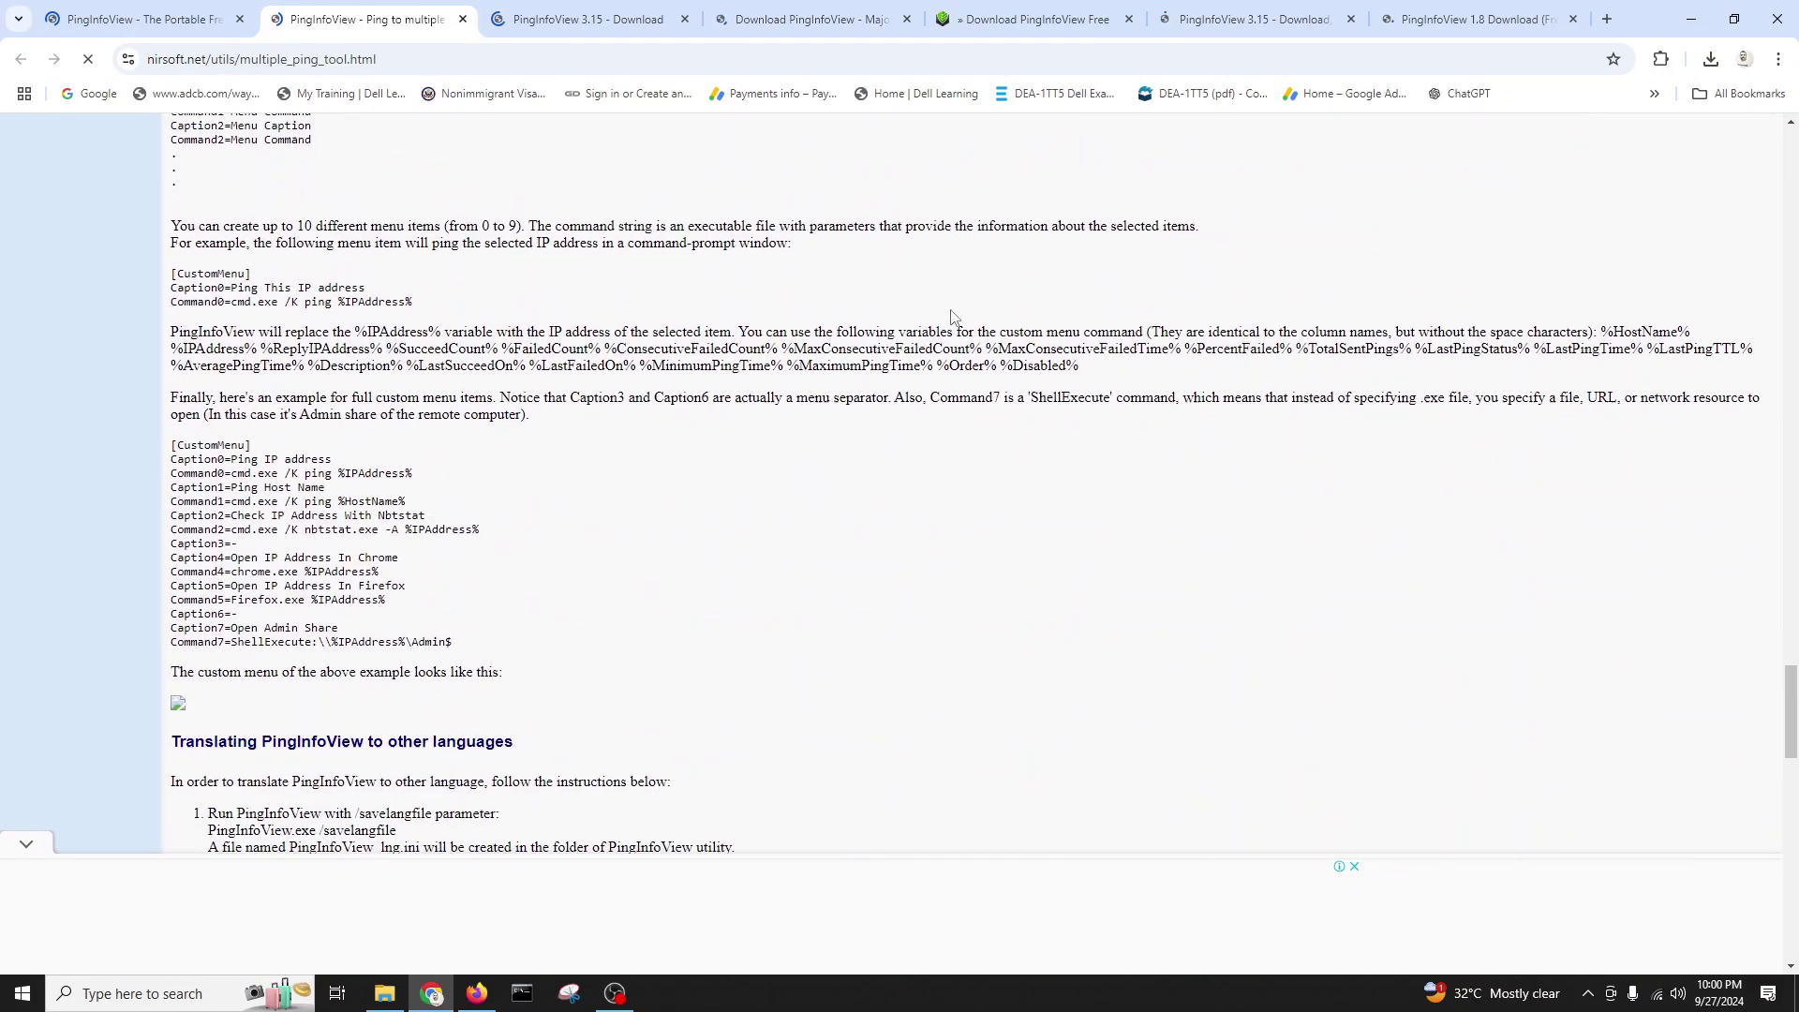
{"action": "scroll", "coordinate": [953, 316], "scroll_direction": "down", "scroll_amount": 5}
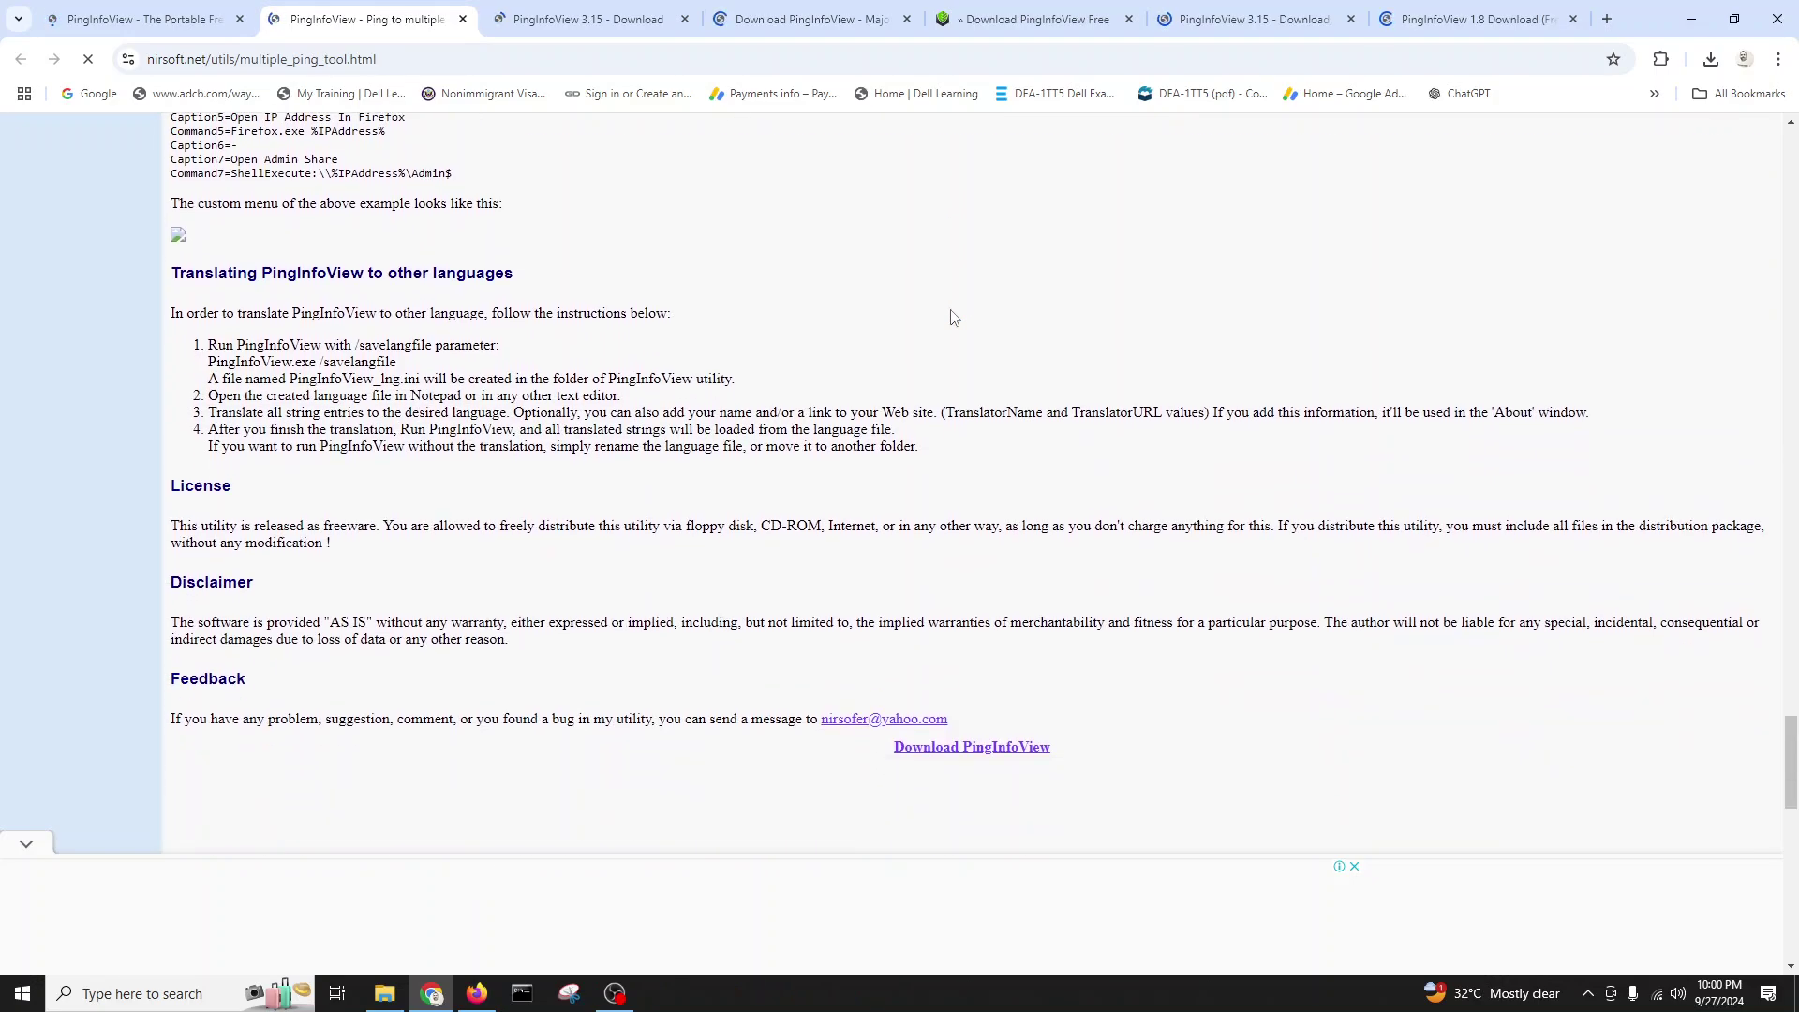
{"action": "scroll", "coordinate": [953, 316], "scroll_direction": "down", "scroll_amount": 2}
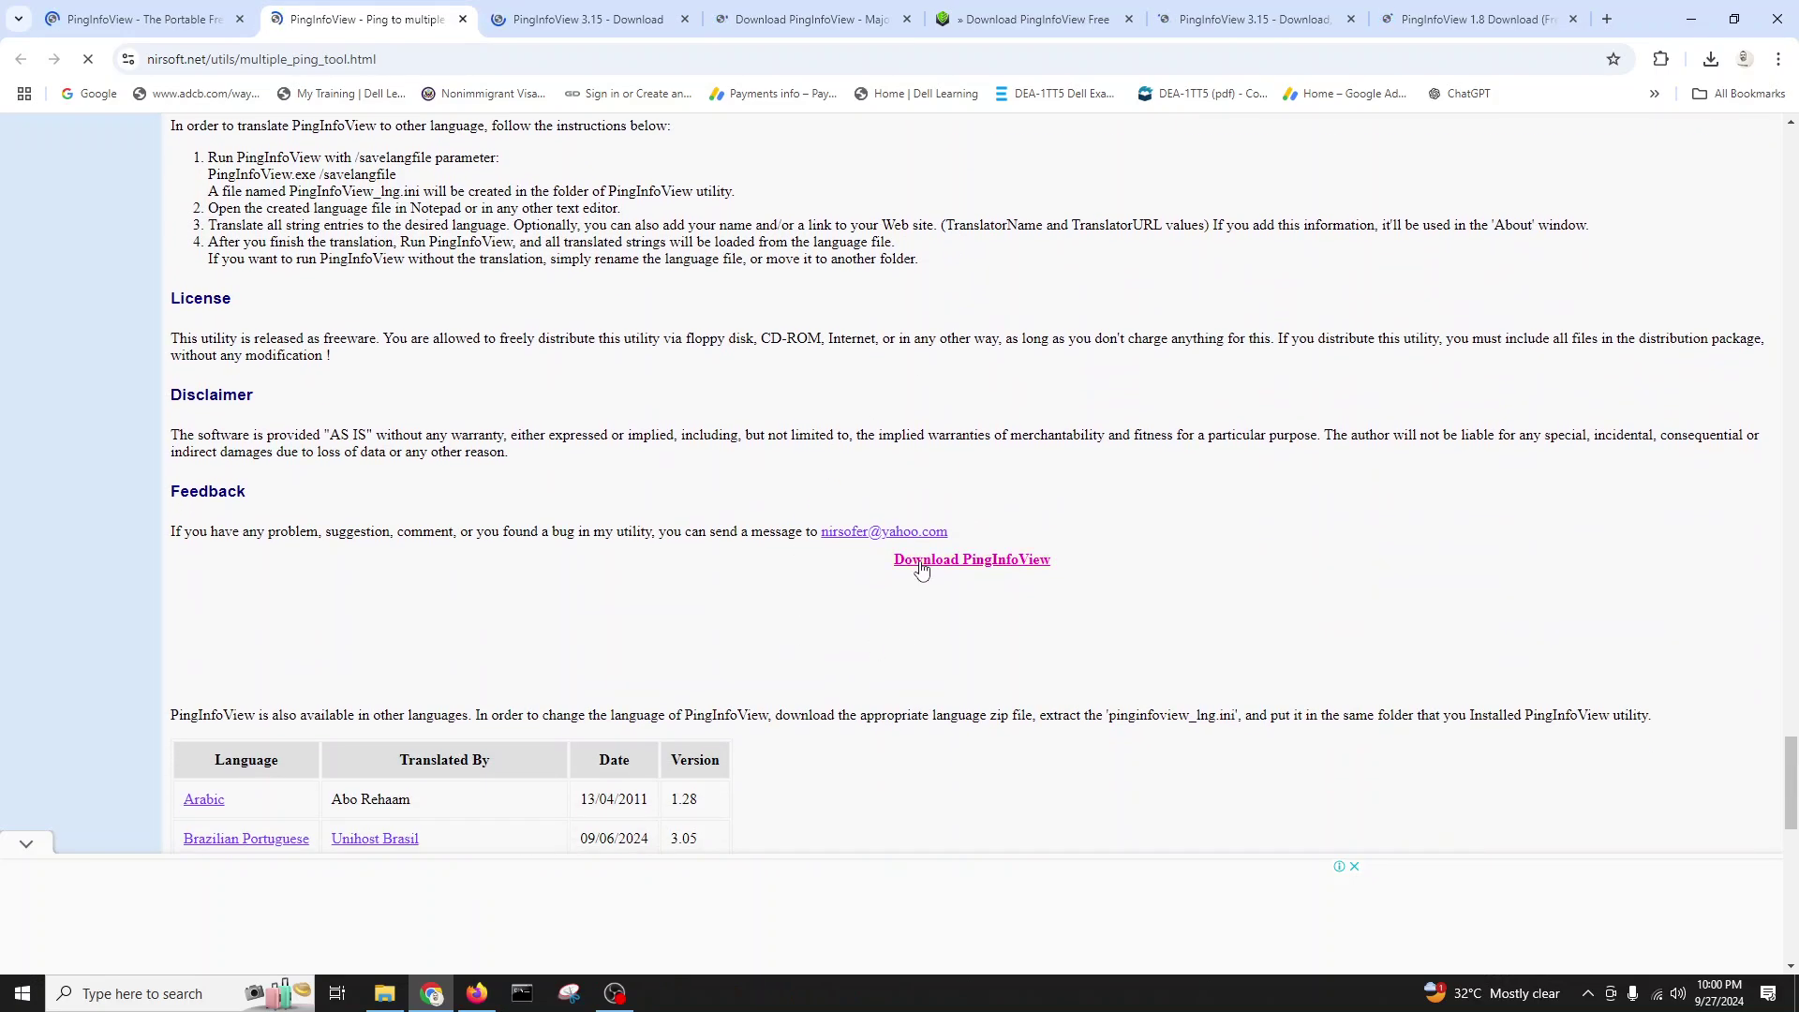
{"action": "left_click", "coordinate": [988, 560]}
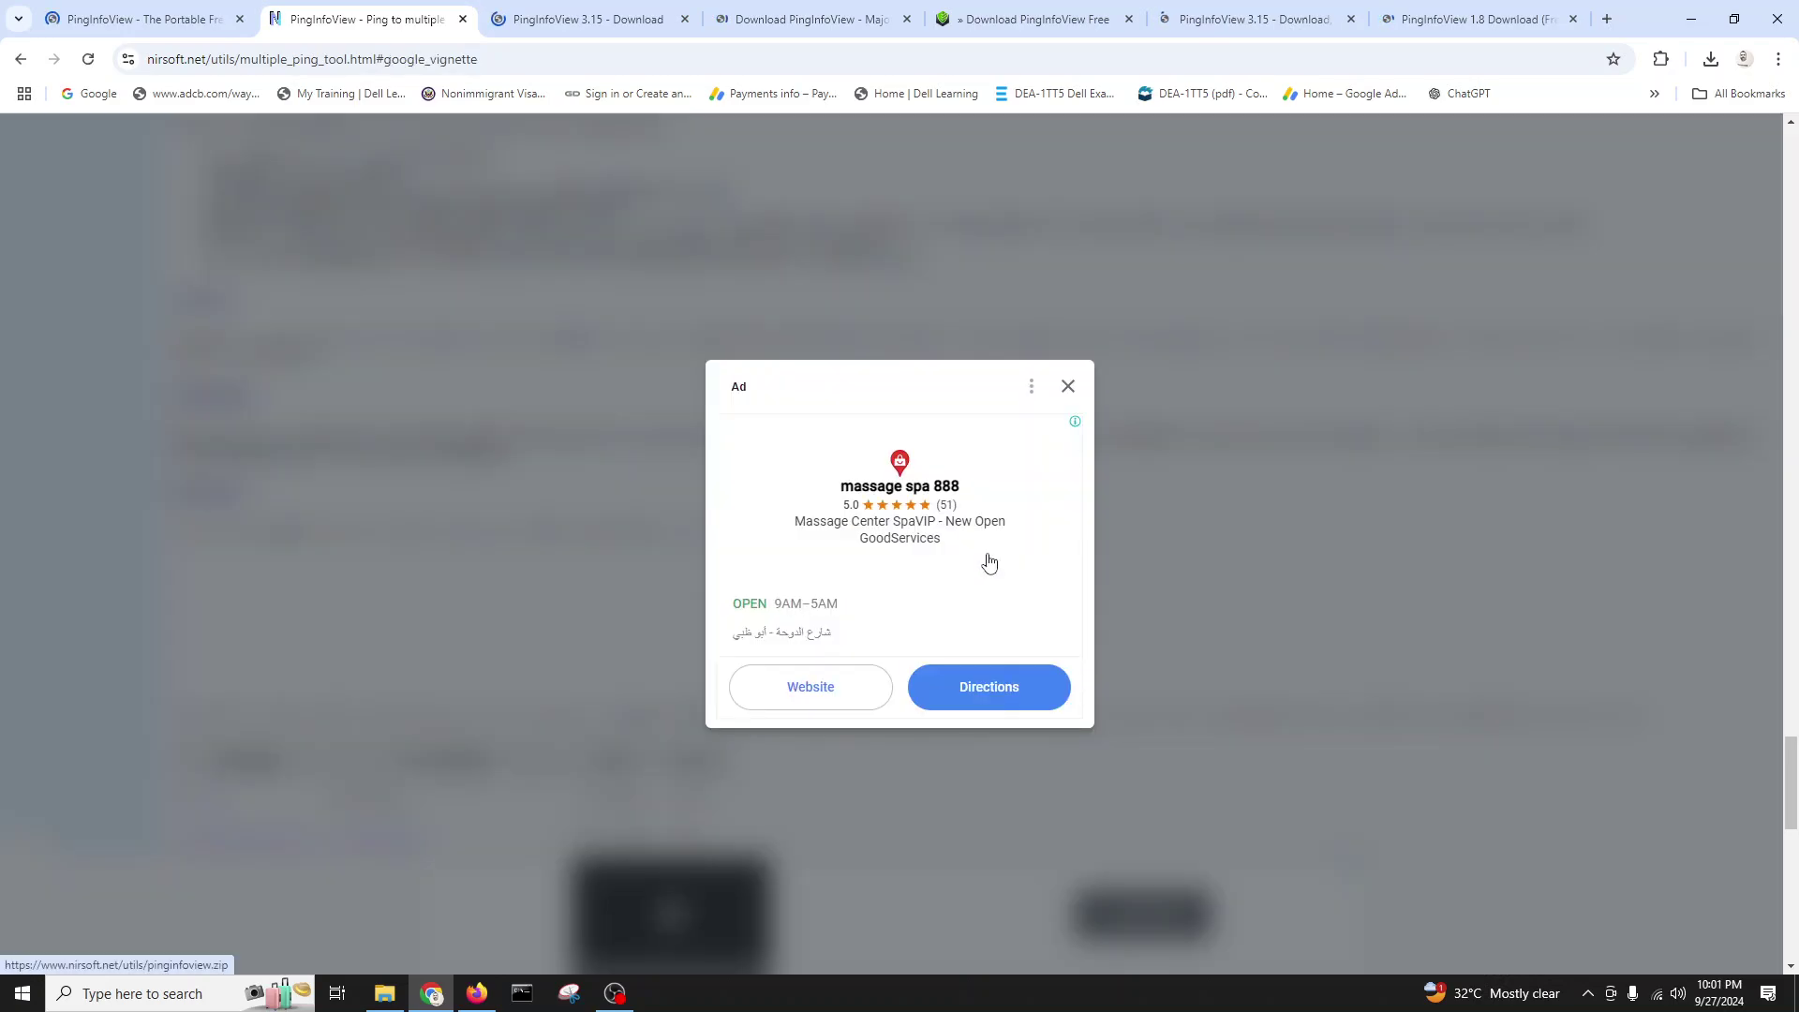
{"action": "left_click", "coordinate": [1067, 389]}
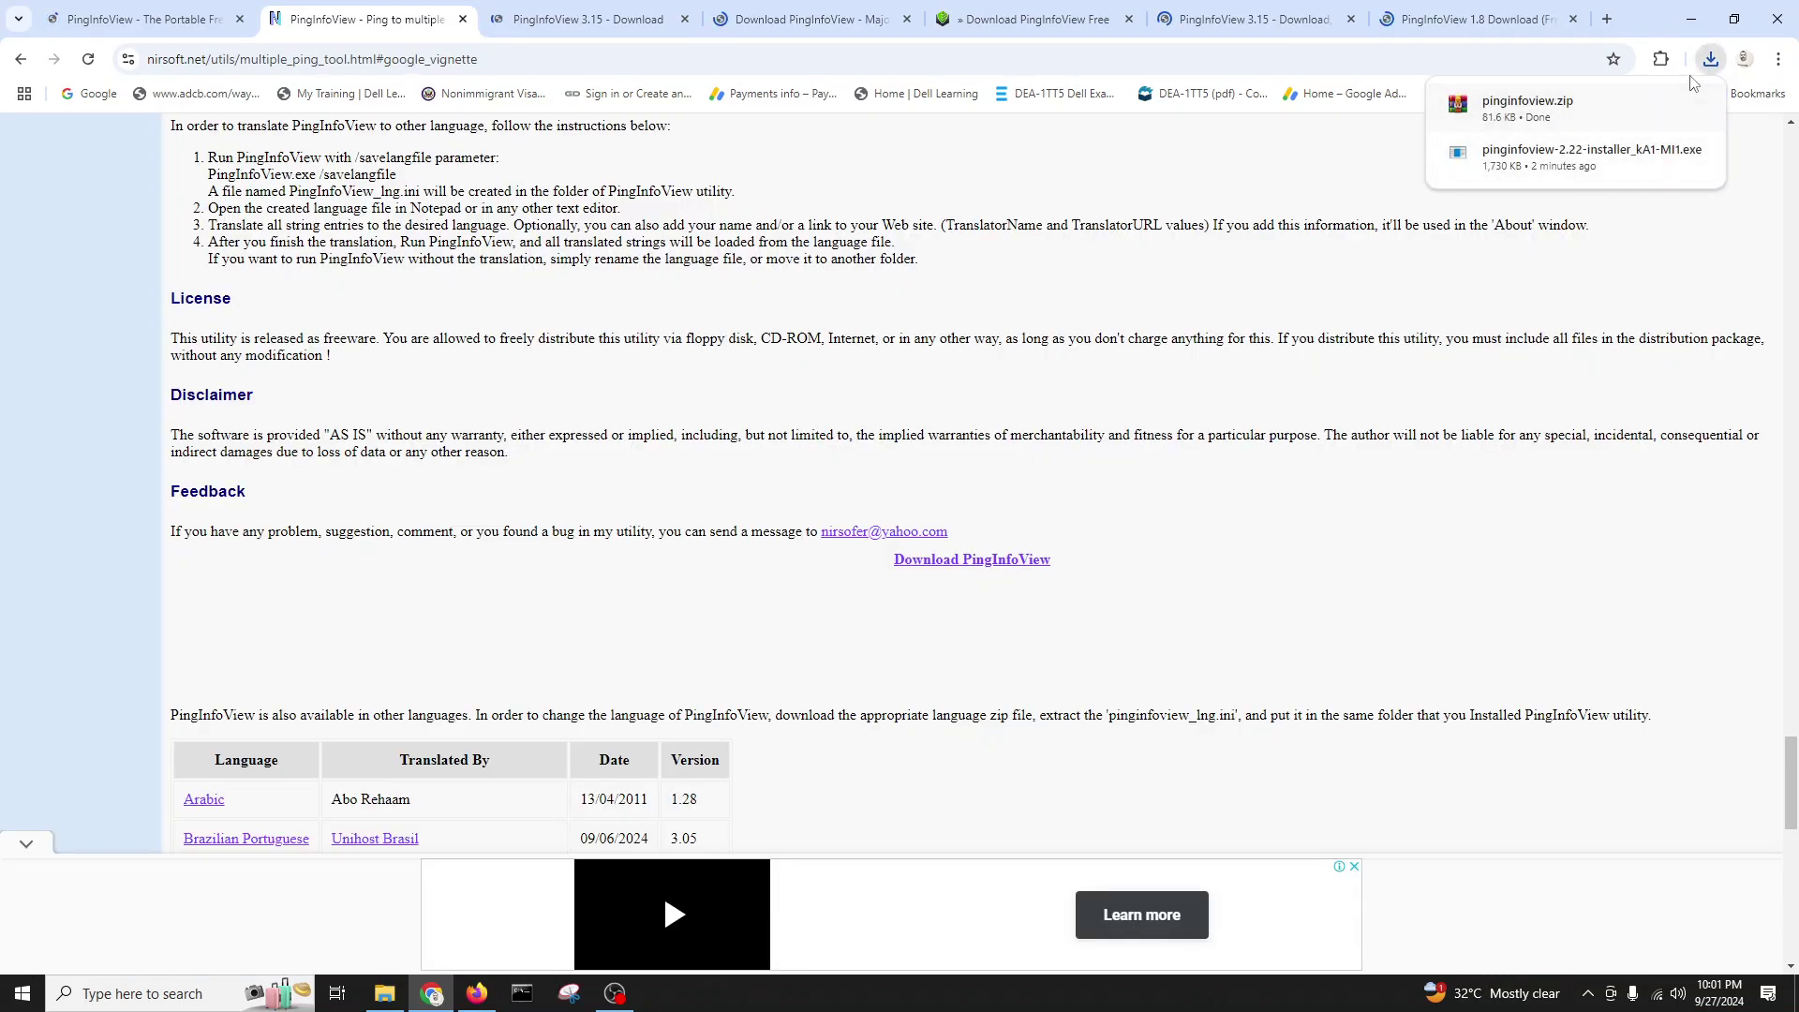
Step: Inspect pinginfoview.zip's three files in WinRAR, then close it and show the desktop
{"action": "left_click", "coordinate": [1567, 103]}
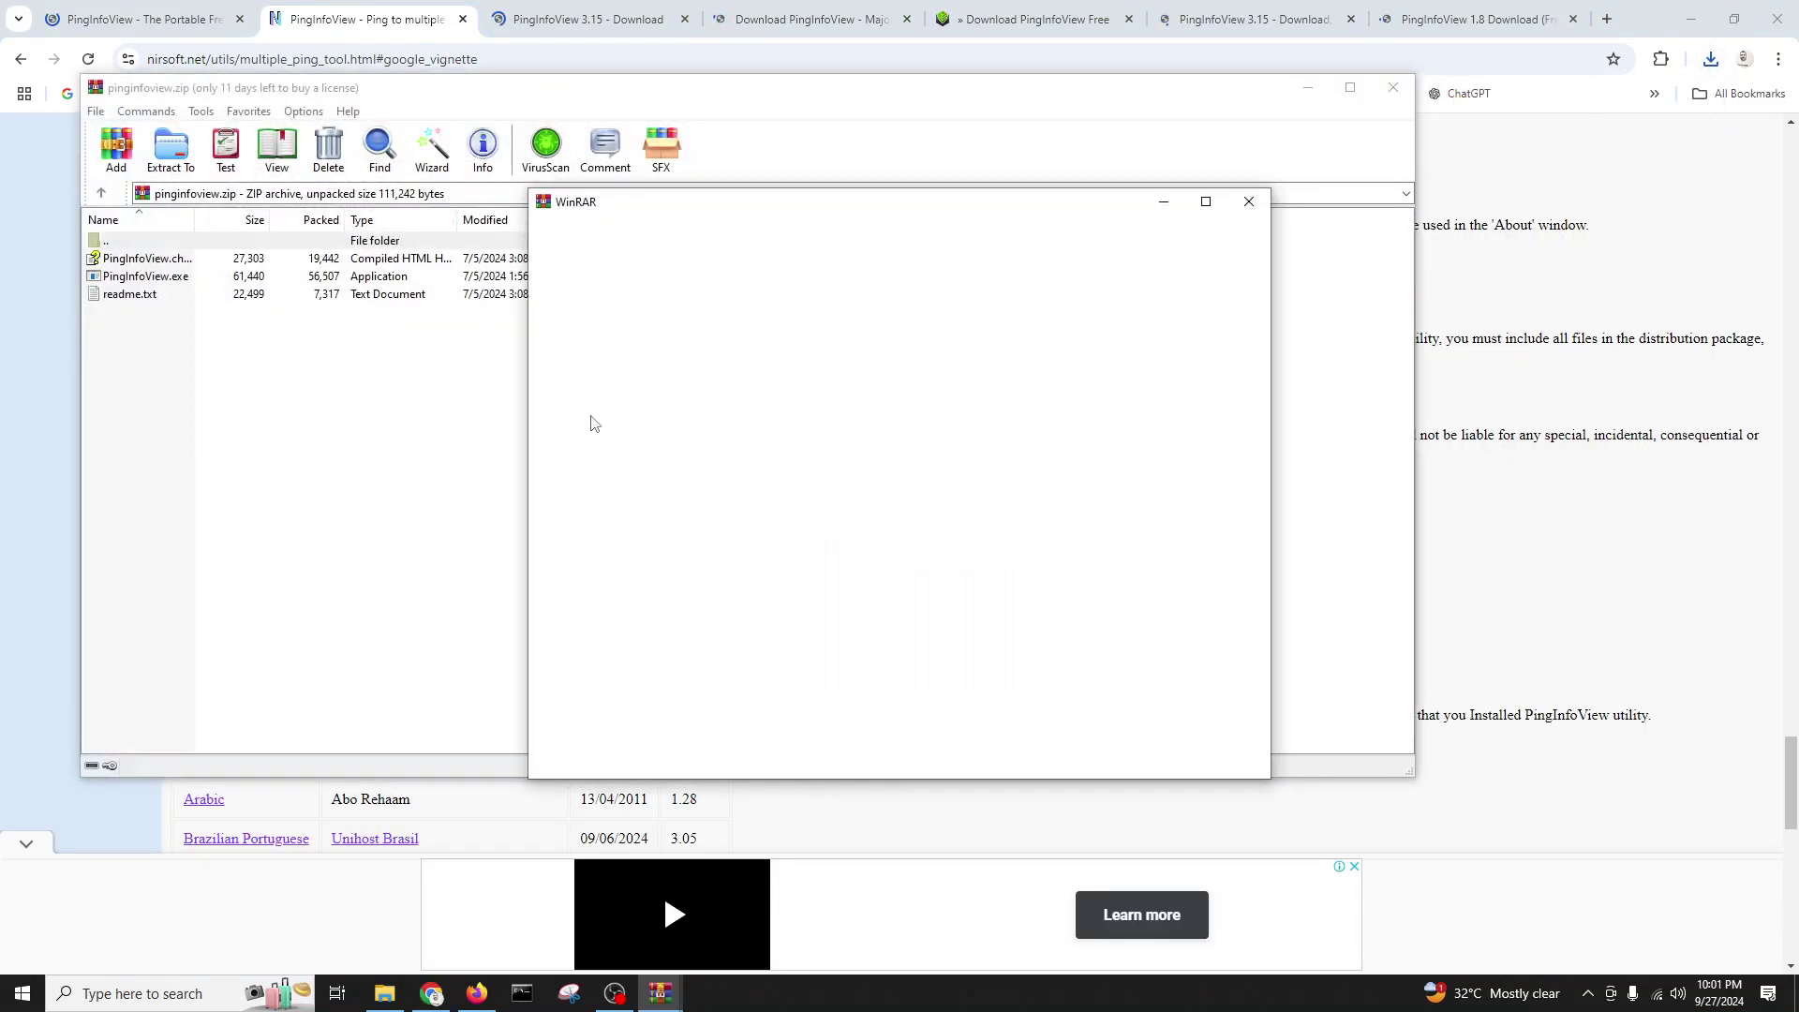
{"action": "left_click", "coordinate": [1252, 197]}
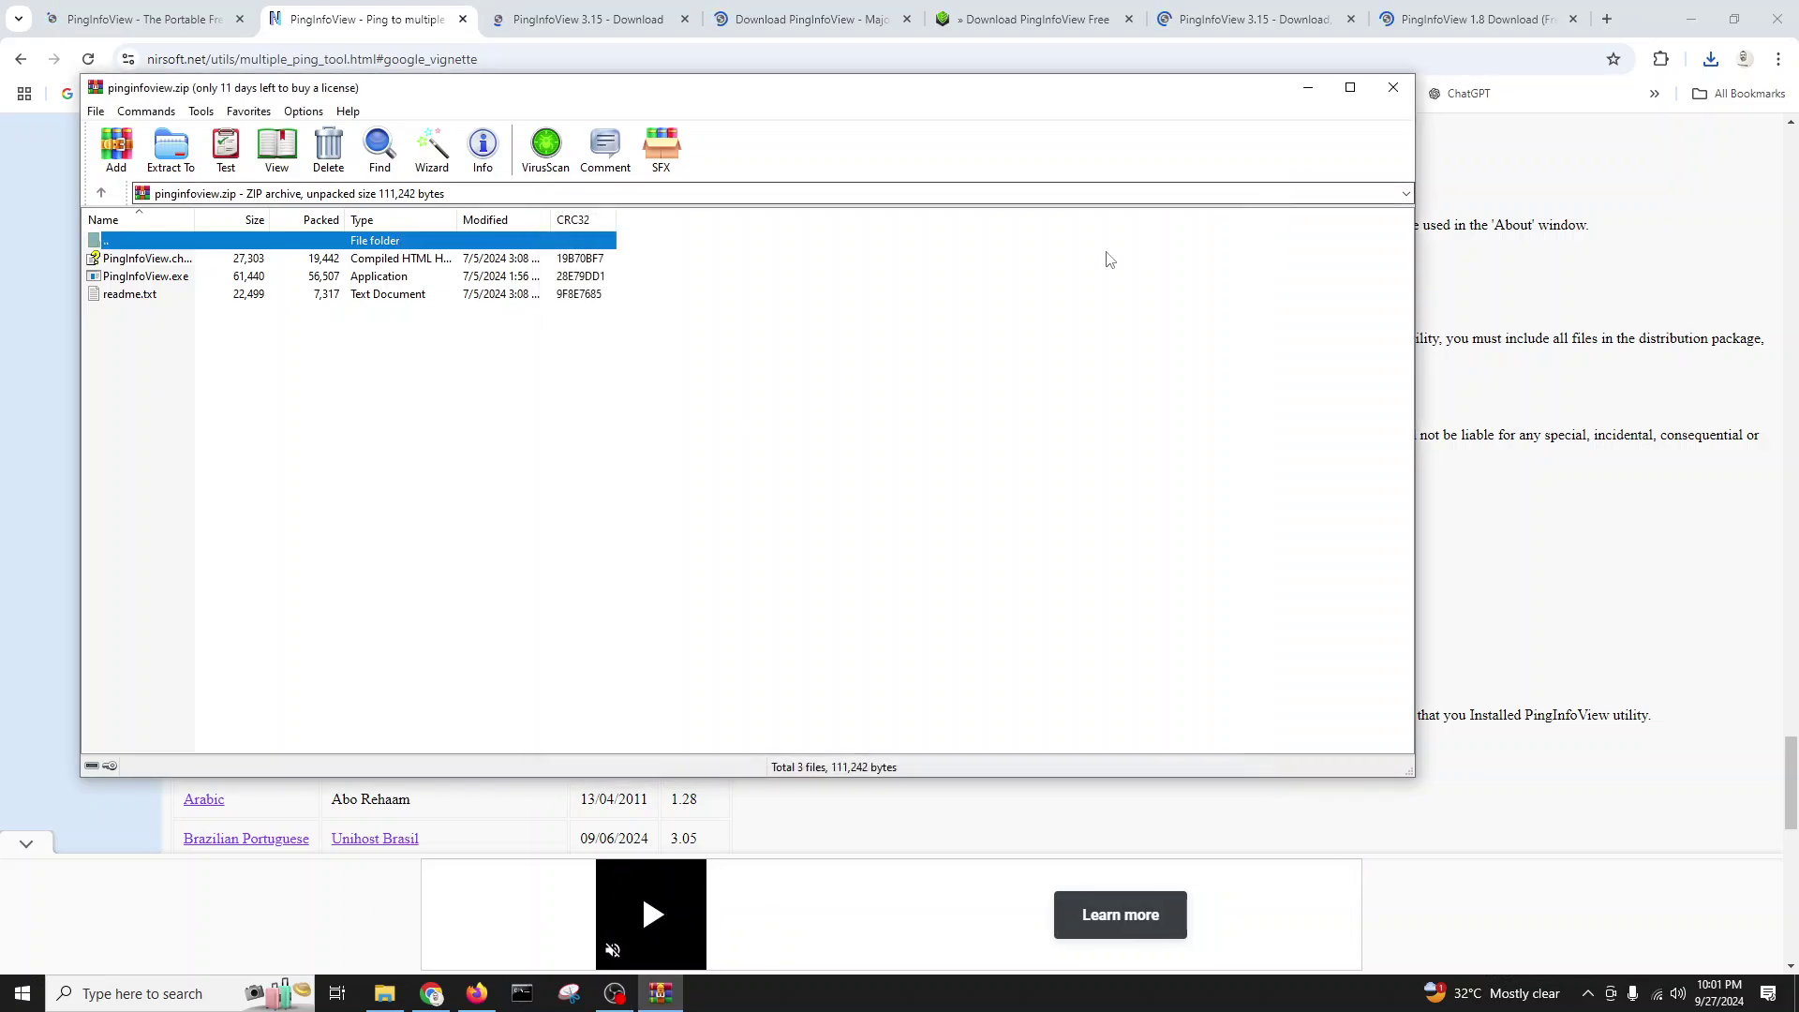
{"action": "left_click", "coordinate": [1393, 87]}
{"action": "key", "text": "super+d"}
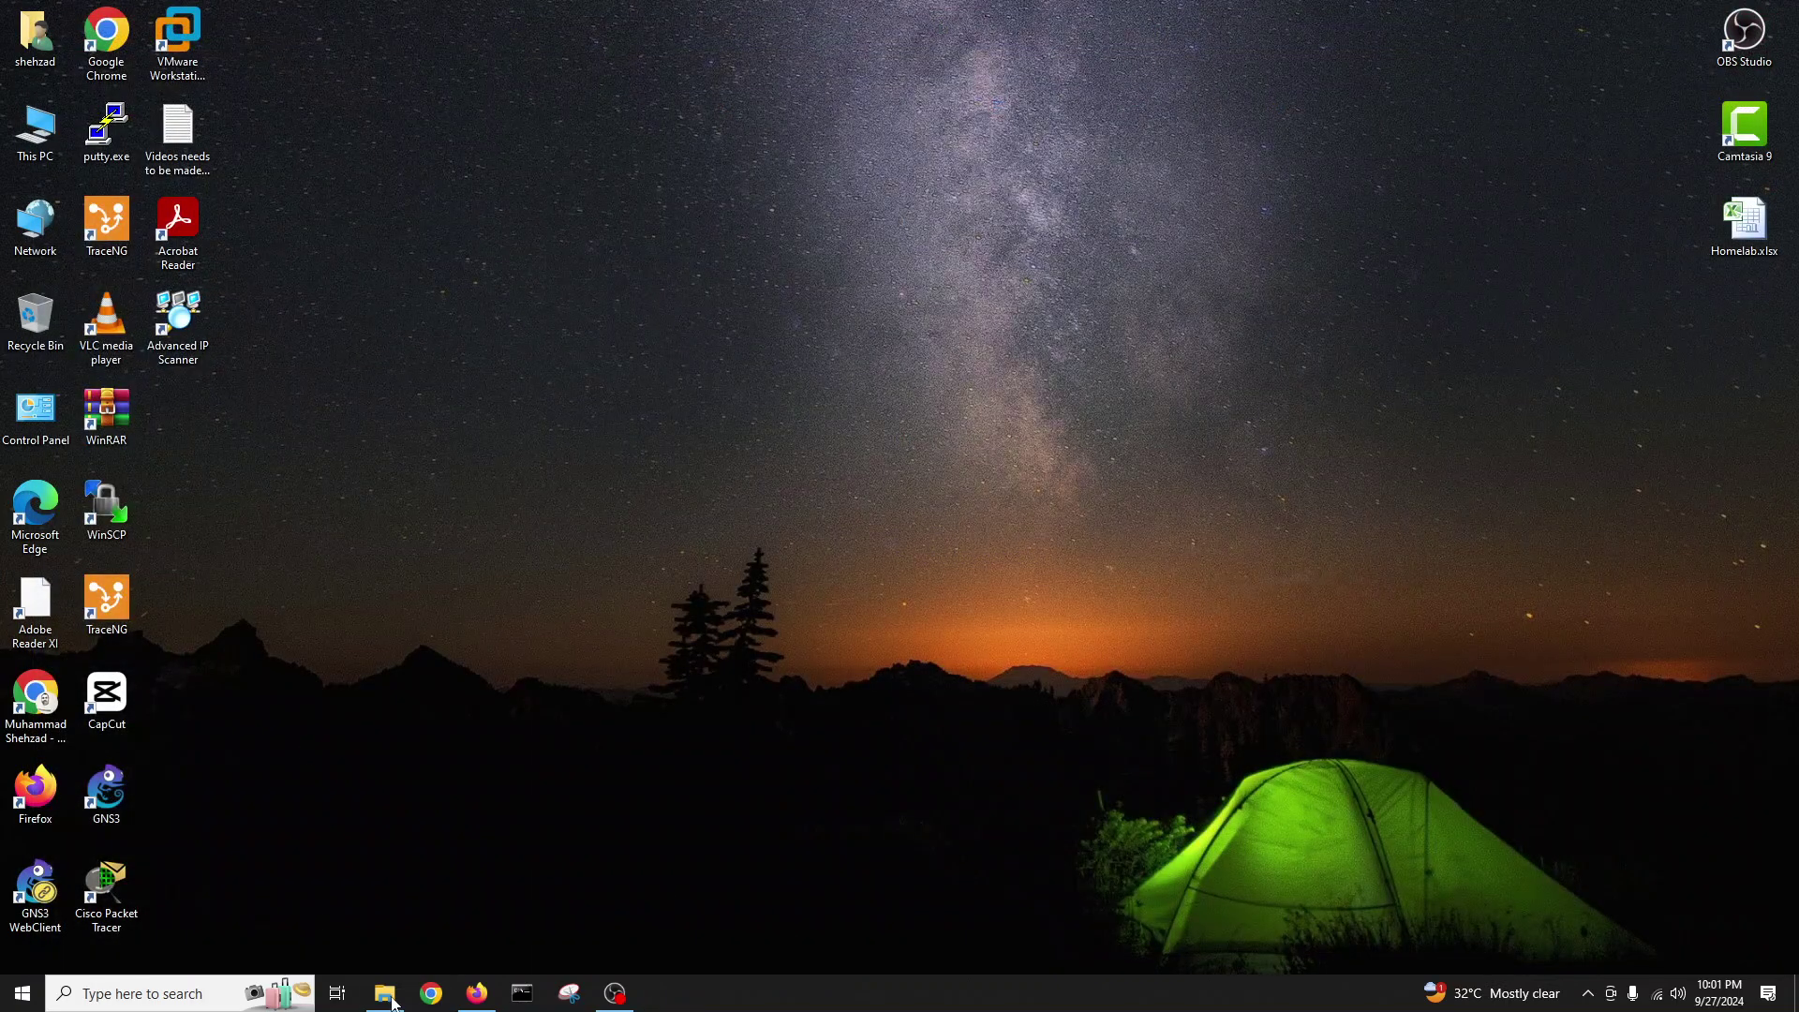
Step: Extract pinginfoview.zip into the Downloads folder
{"action": "left_click", "coordinate": [384, 993]}
{"action": "left_click", "coordinate": [207, 143]}
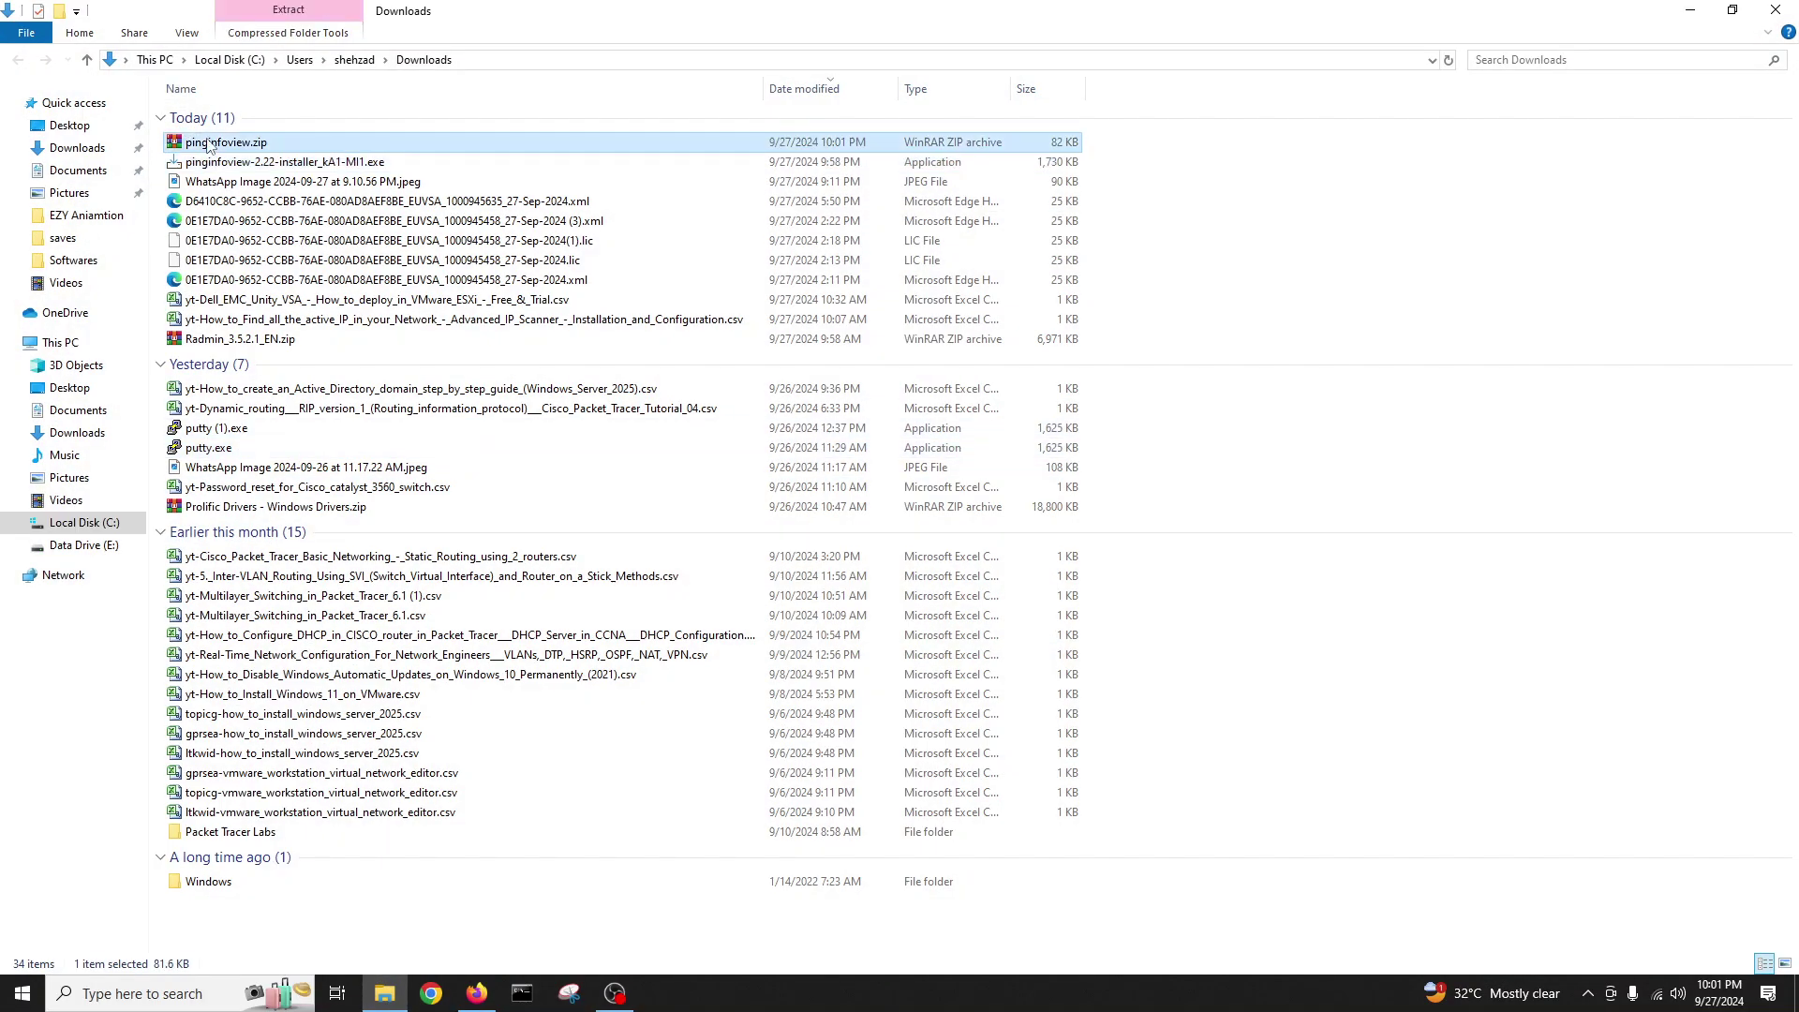
{"action": "right_click", "coordinate": [207, 141]}
{"action": "left_click", "coordinate": [266, 238]}
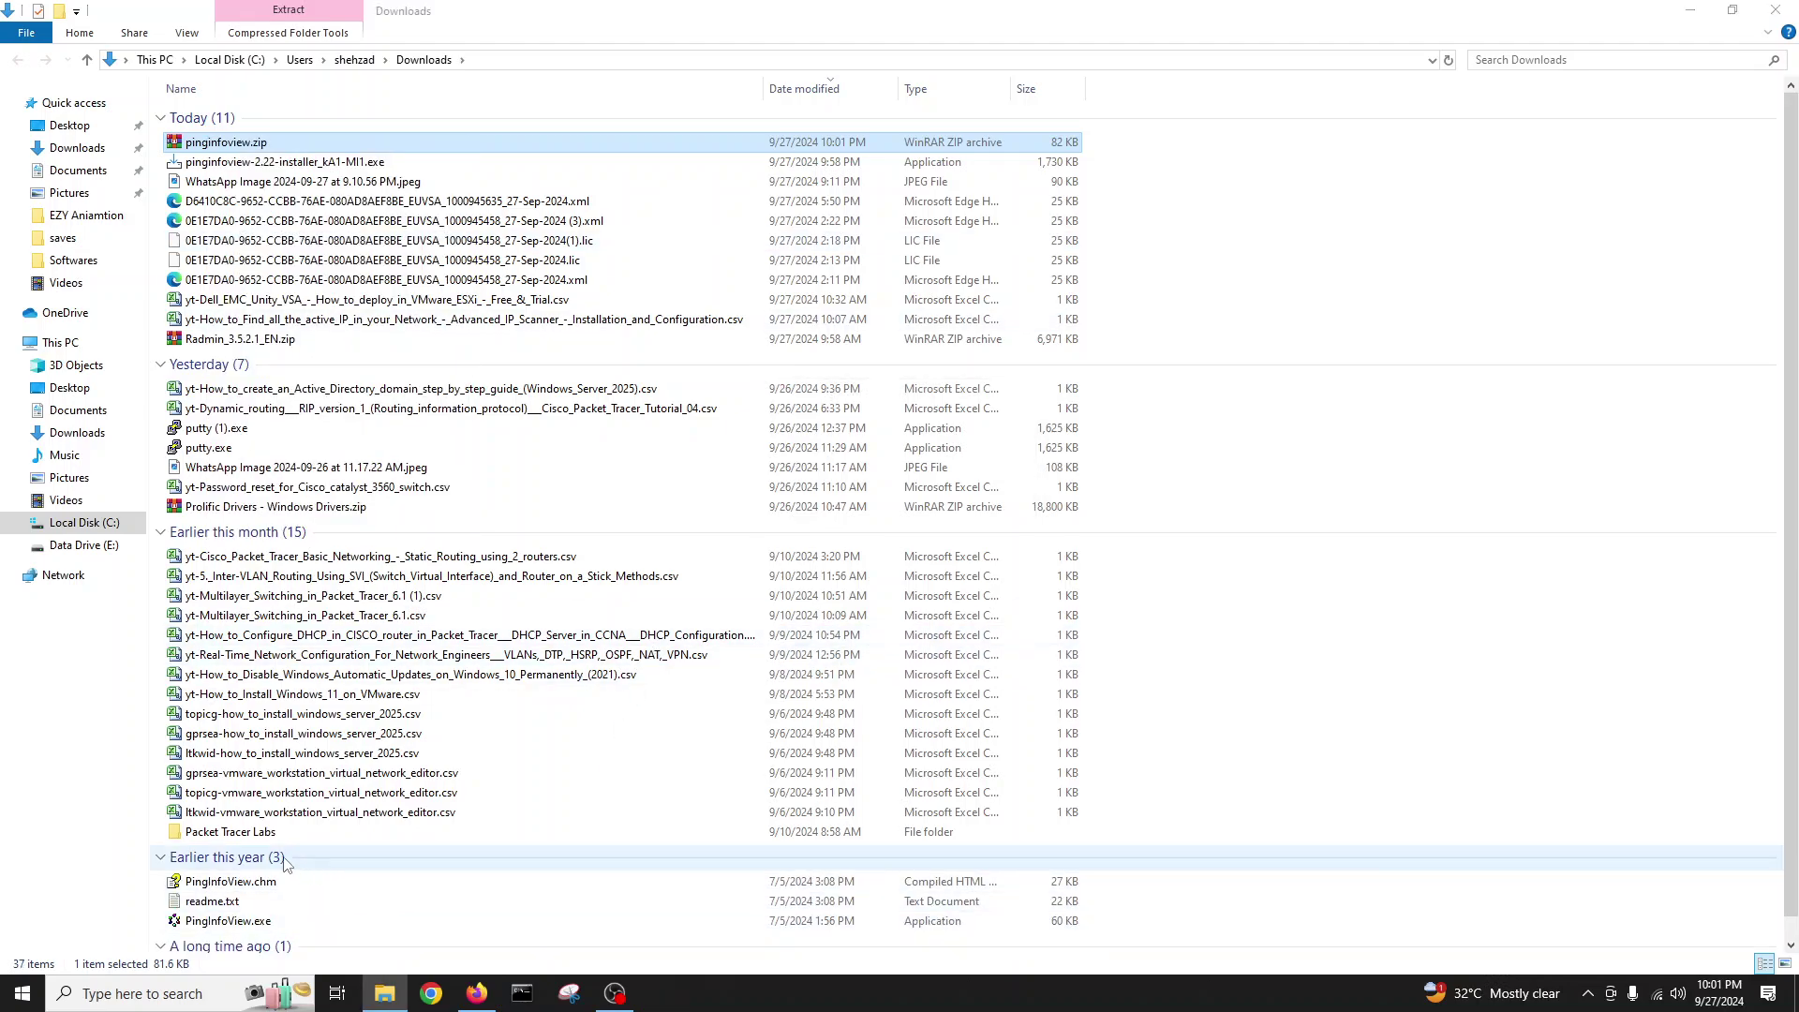
Step: Launch the extracted PingInfoView.exe
{"action": "scroll", "coordinate": [246, 914], "scroll_direction": "down", "scroll_amount": 1}
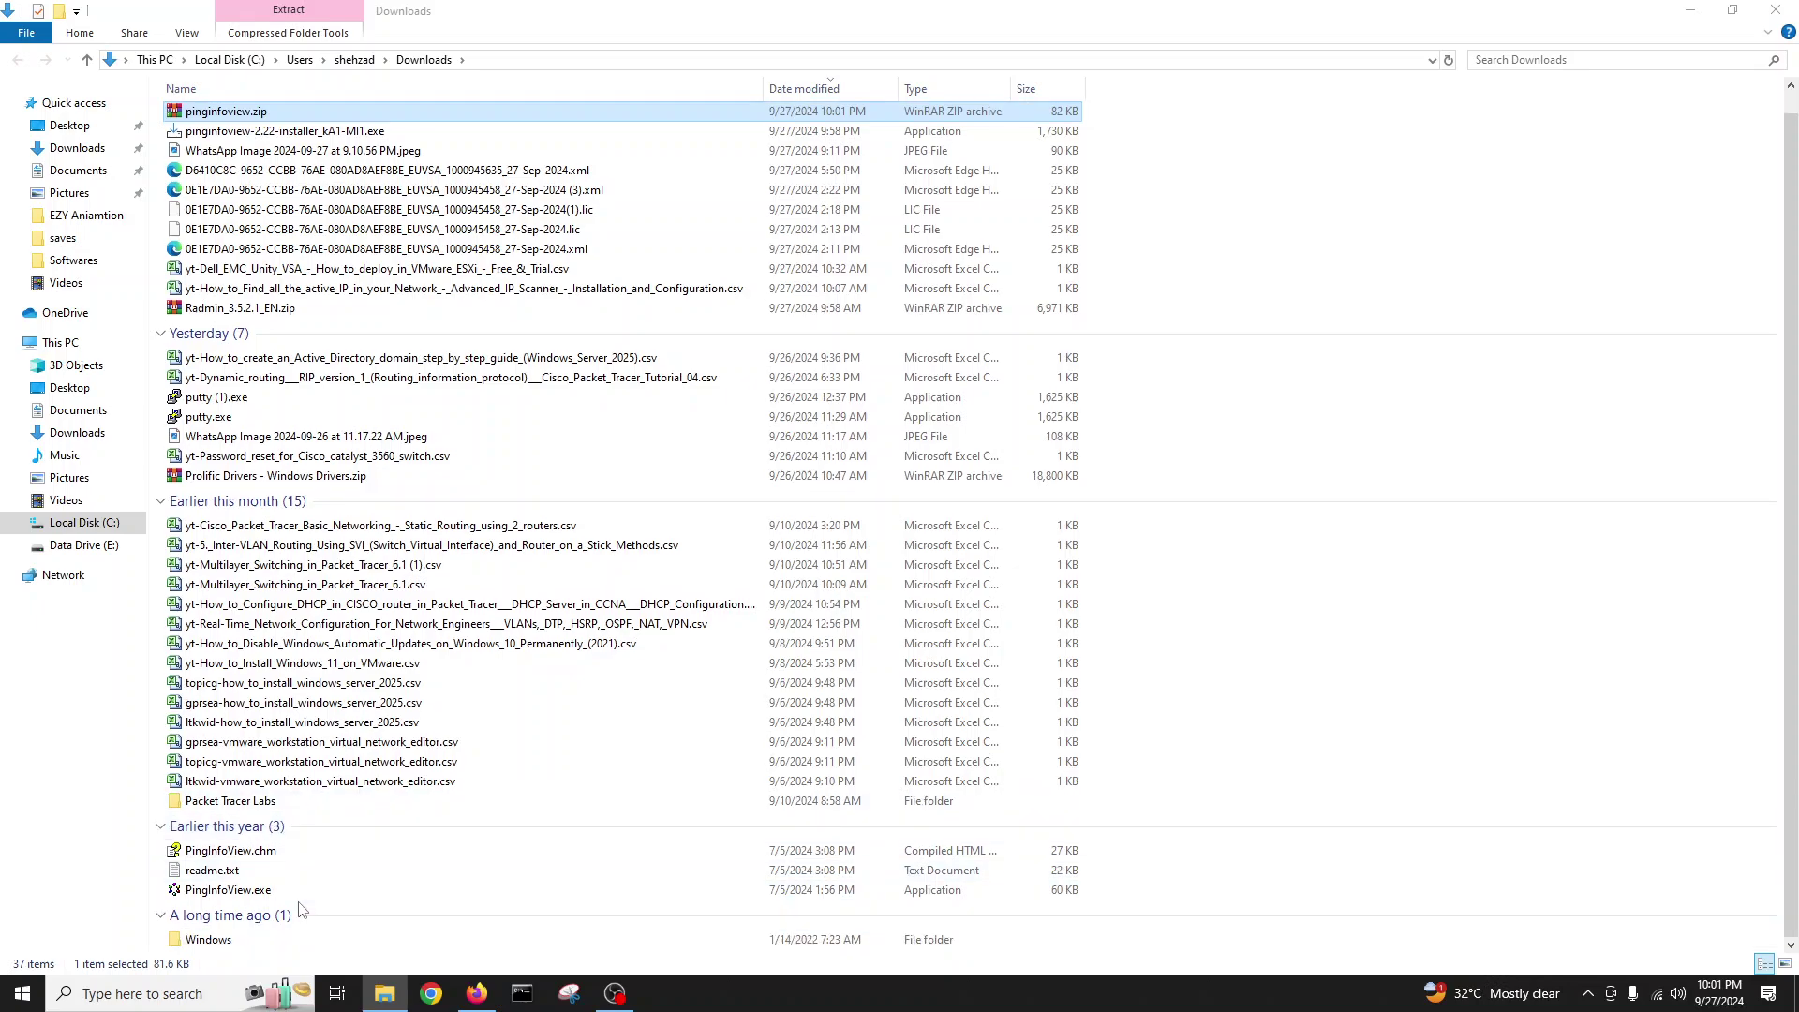
{"action": "left_click", "coordinate": [246, 894]}
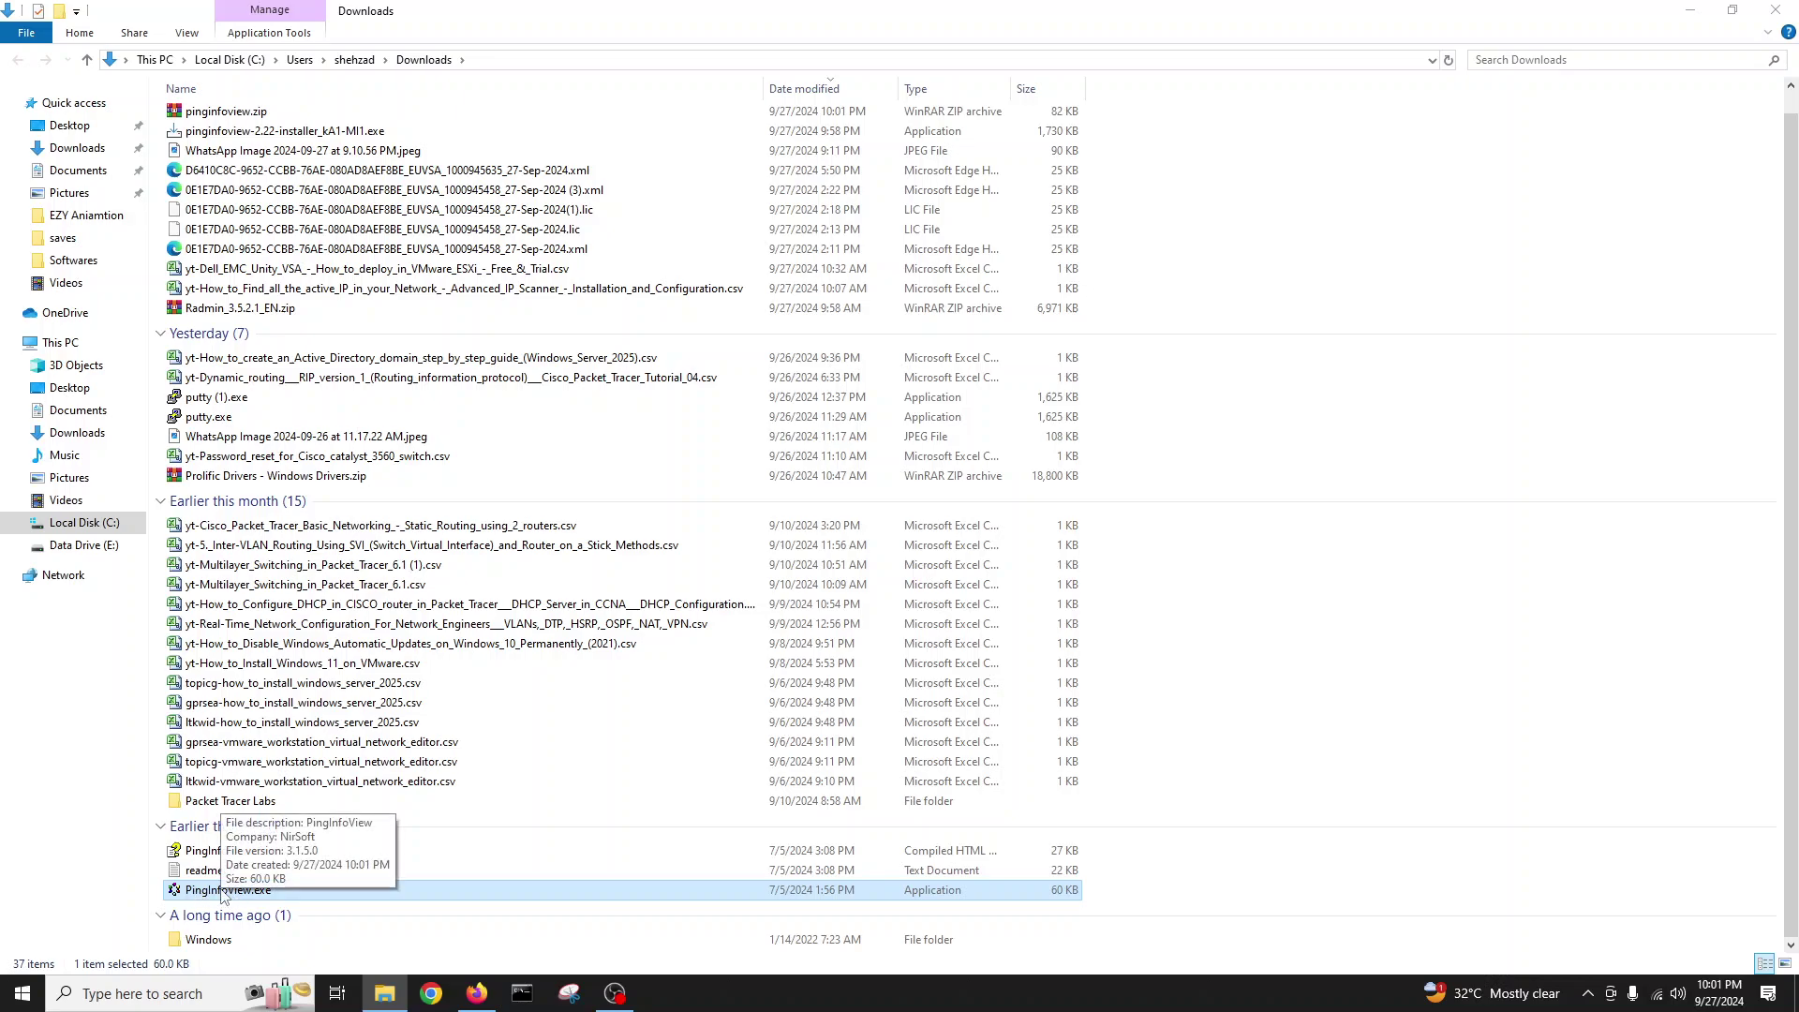
{"action": "double_click", "coordinate": [223, 892]}
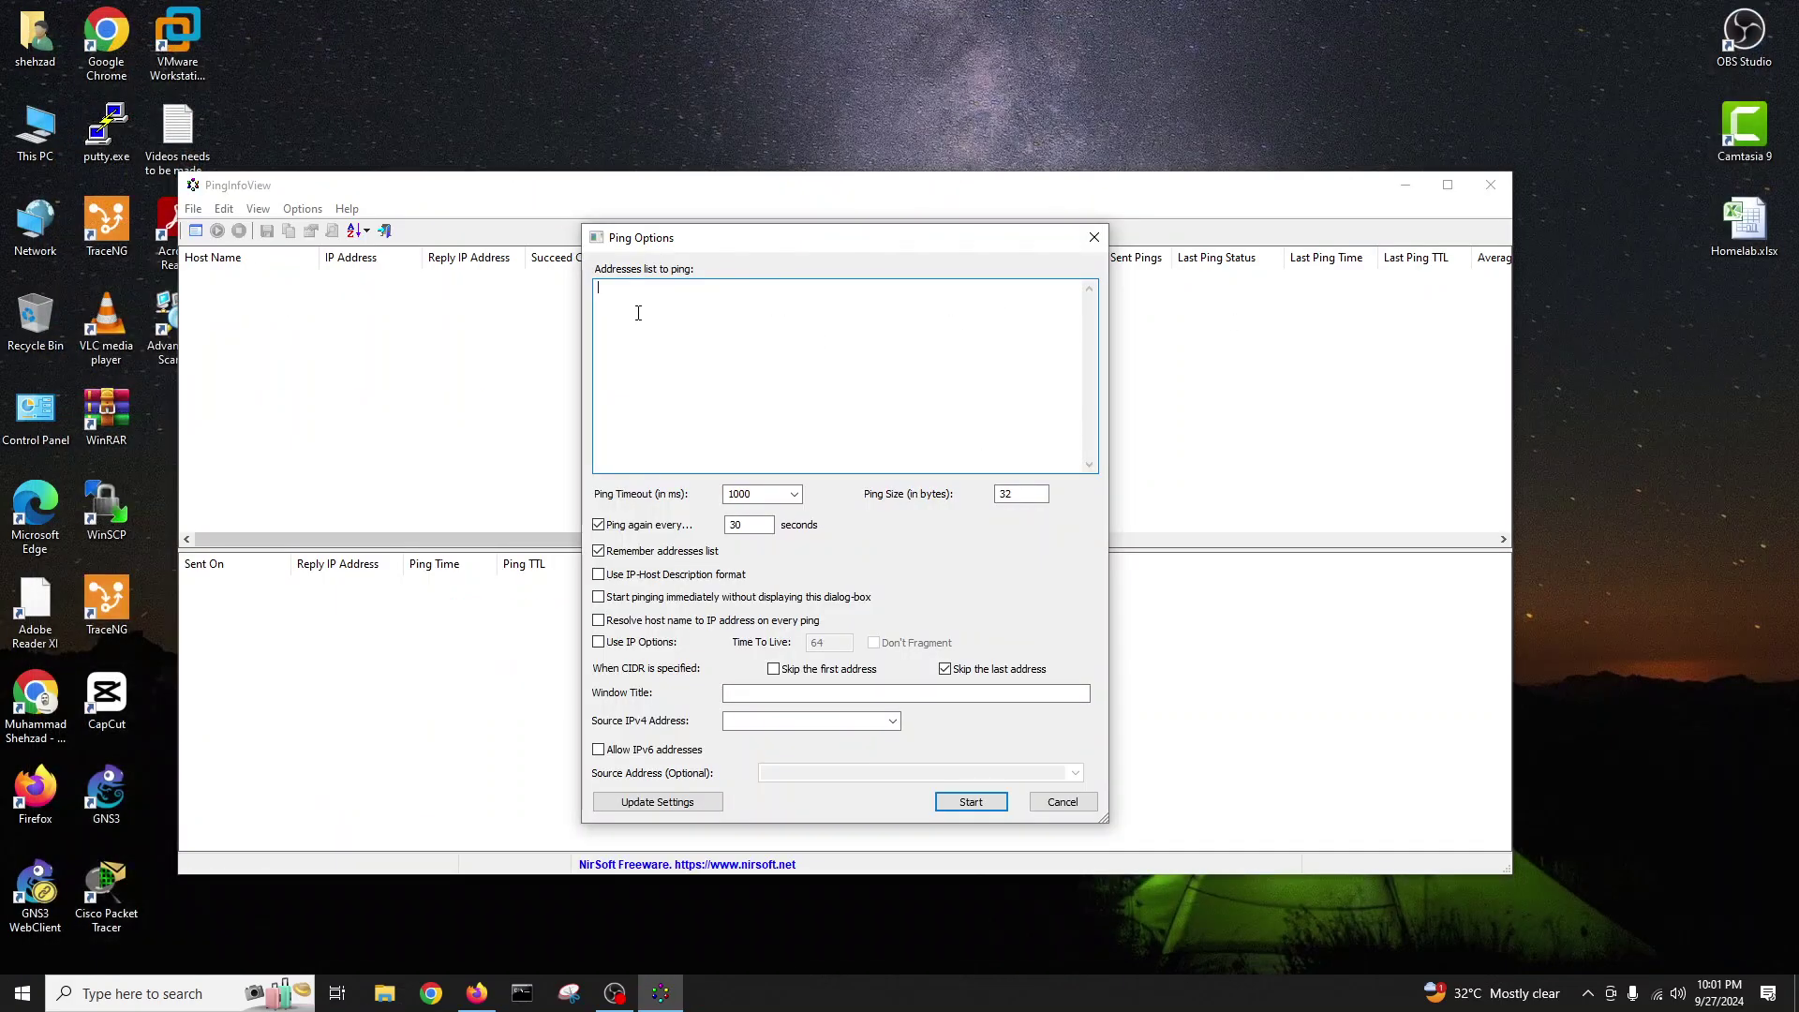
Step: Enter 10.10.10.29 and 10.10.10.220 in the address list and begin a third 10.10 address
{"action": "type", "text": "10.10."}
{"action": "type", "text": "10.10"}
{"action": "type", "text": "0.29 "}
{"action": "type", "text": "10."}
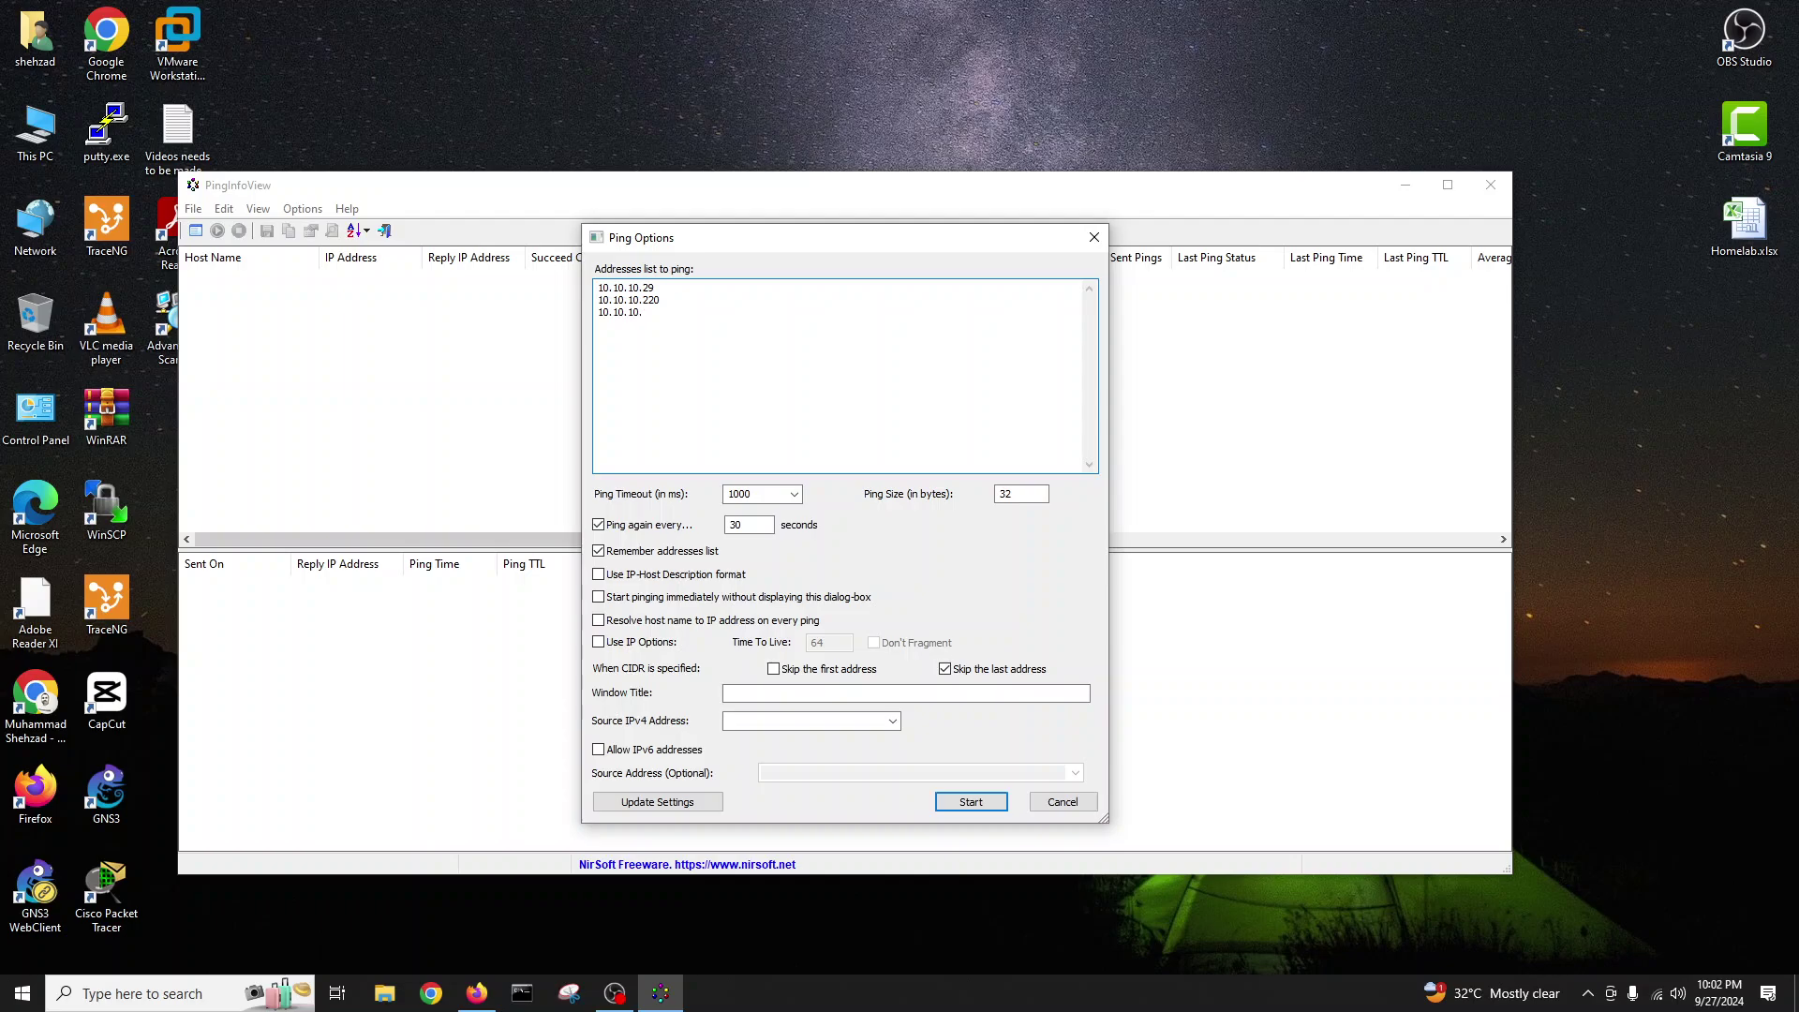
Step: Run ipconfig in Command Prompt, correcting a typo, and scroll to the Ethernet adapter's 10.10.10.253 address
{"action": "left_click", "coordinate": [522, 992]}
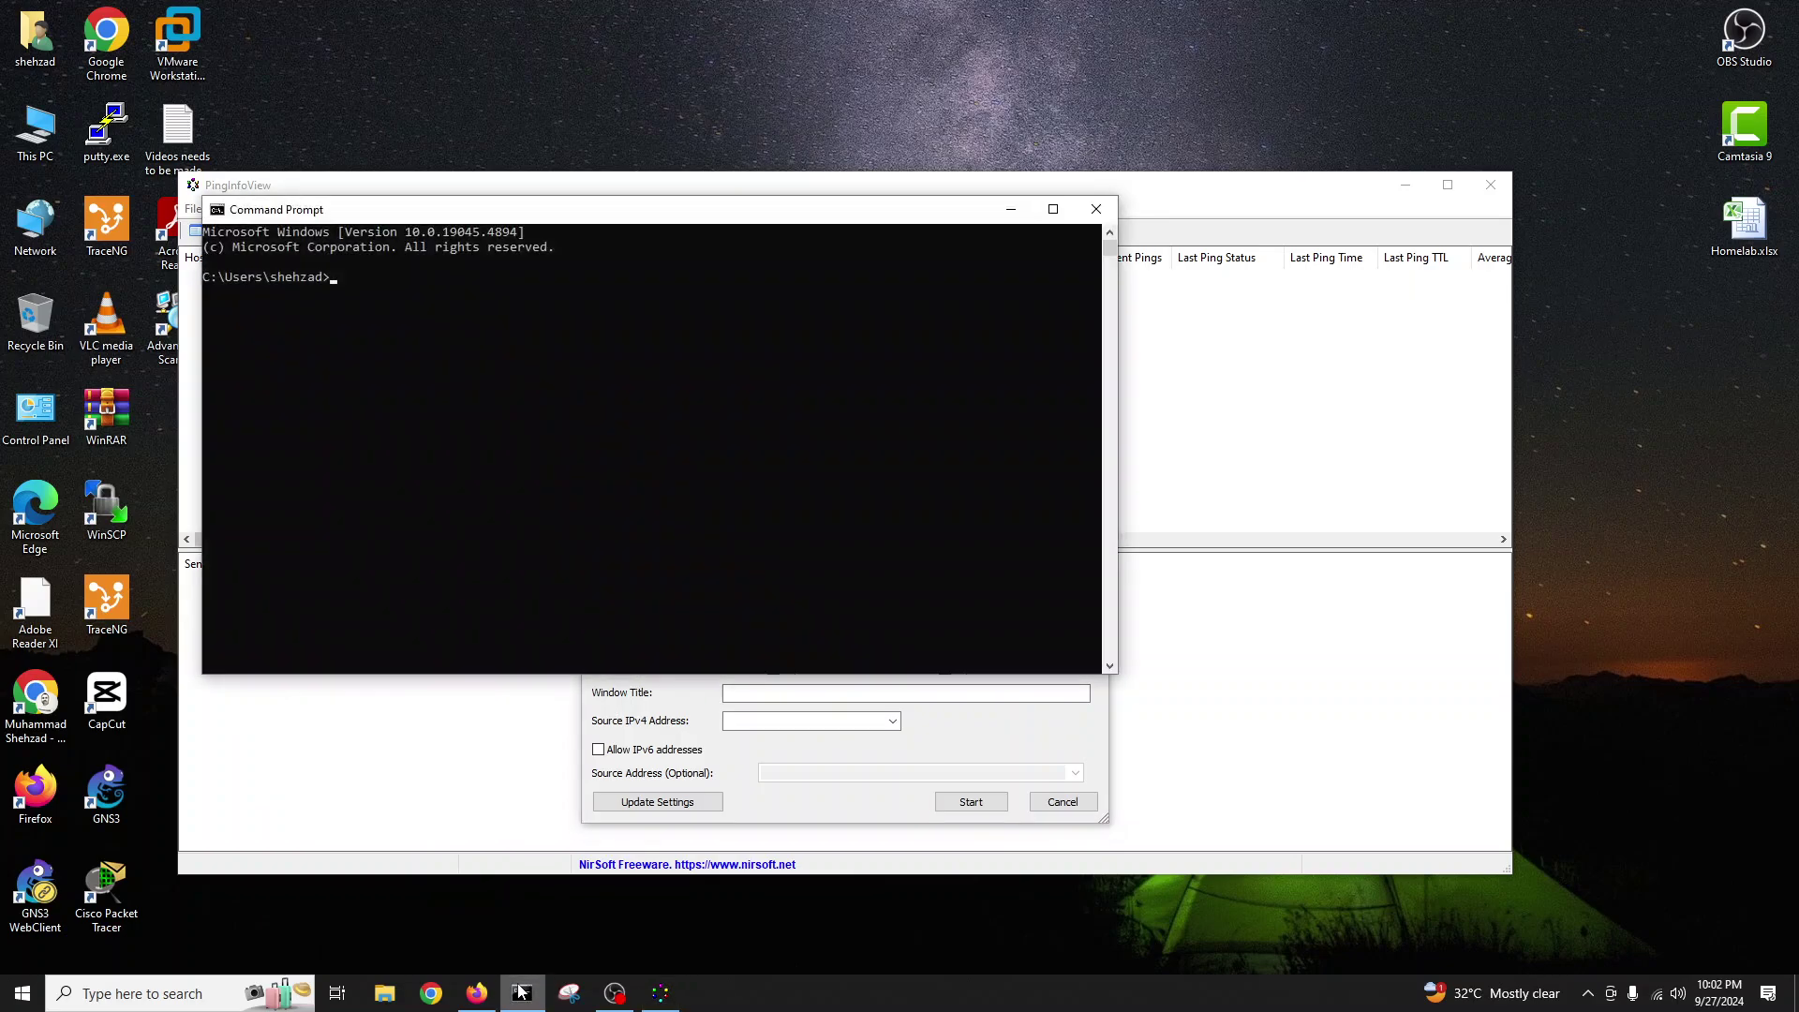
{"action": "type", "text": "ipcoinfig"}
{"action": "key", "text": "Return"}
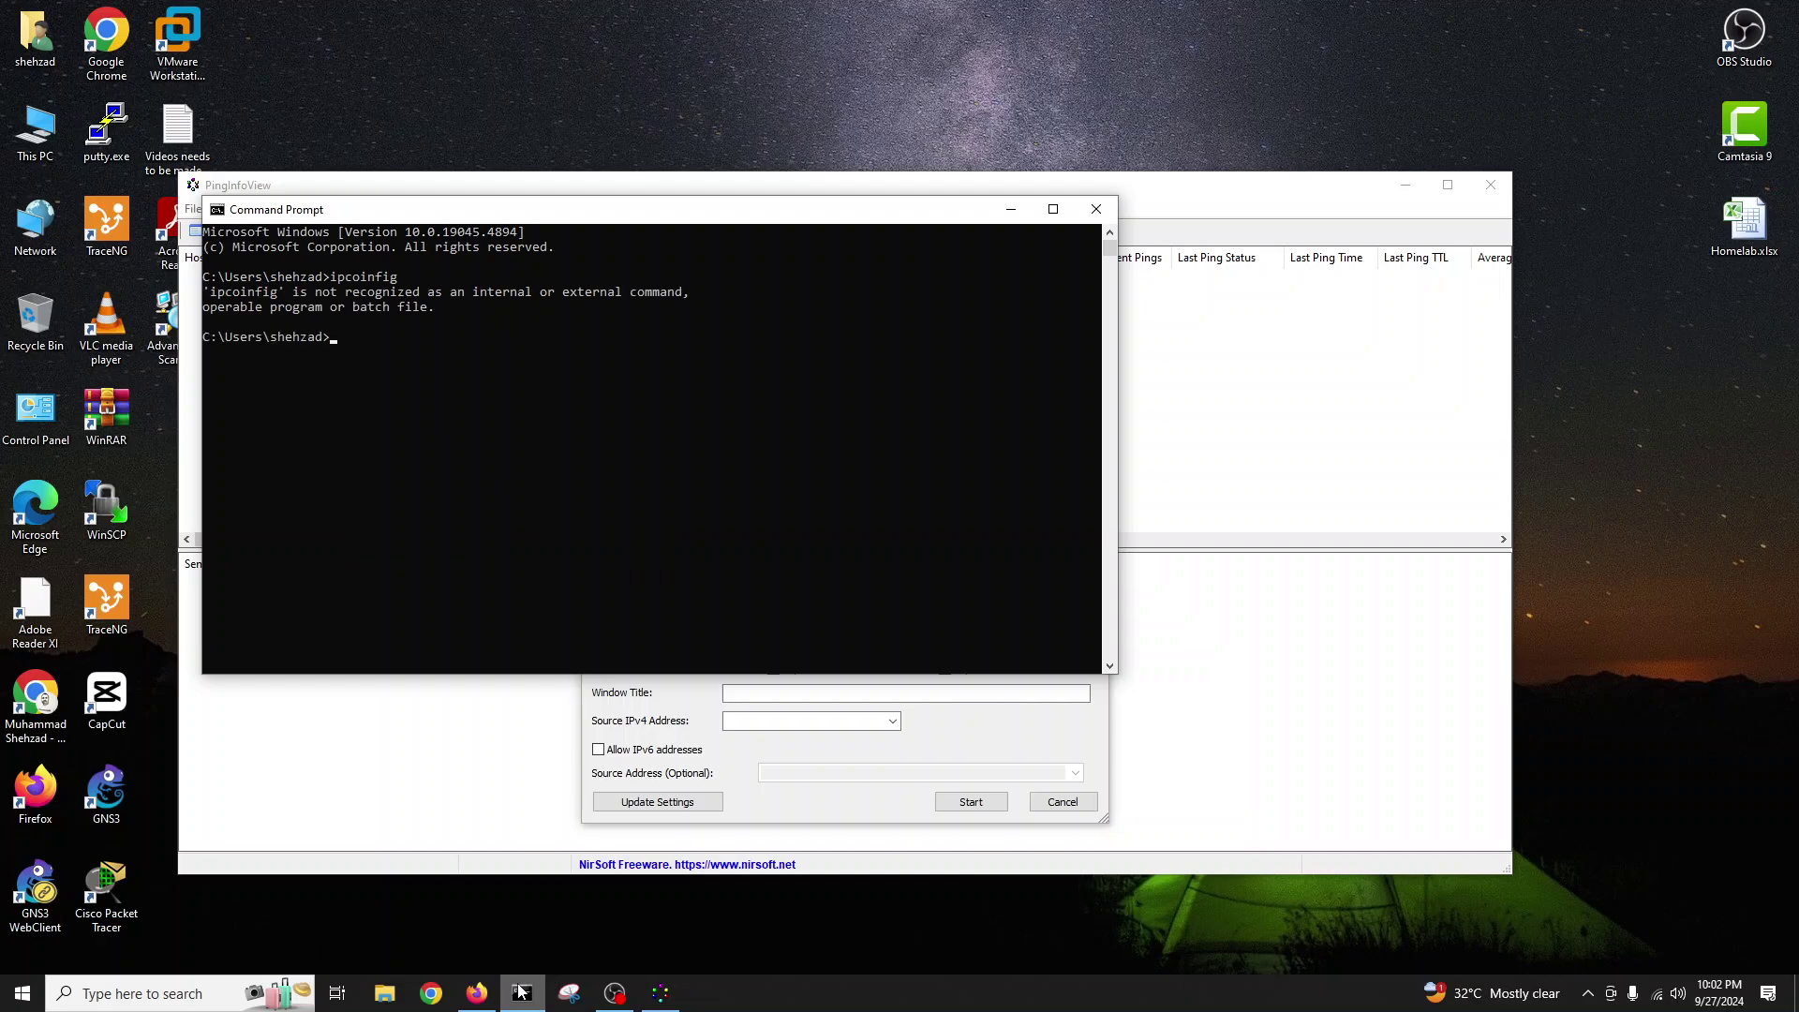
{"action": "type", "text": "ipconfig"}
{"action": "key", "text": "Return"}
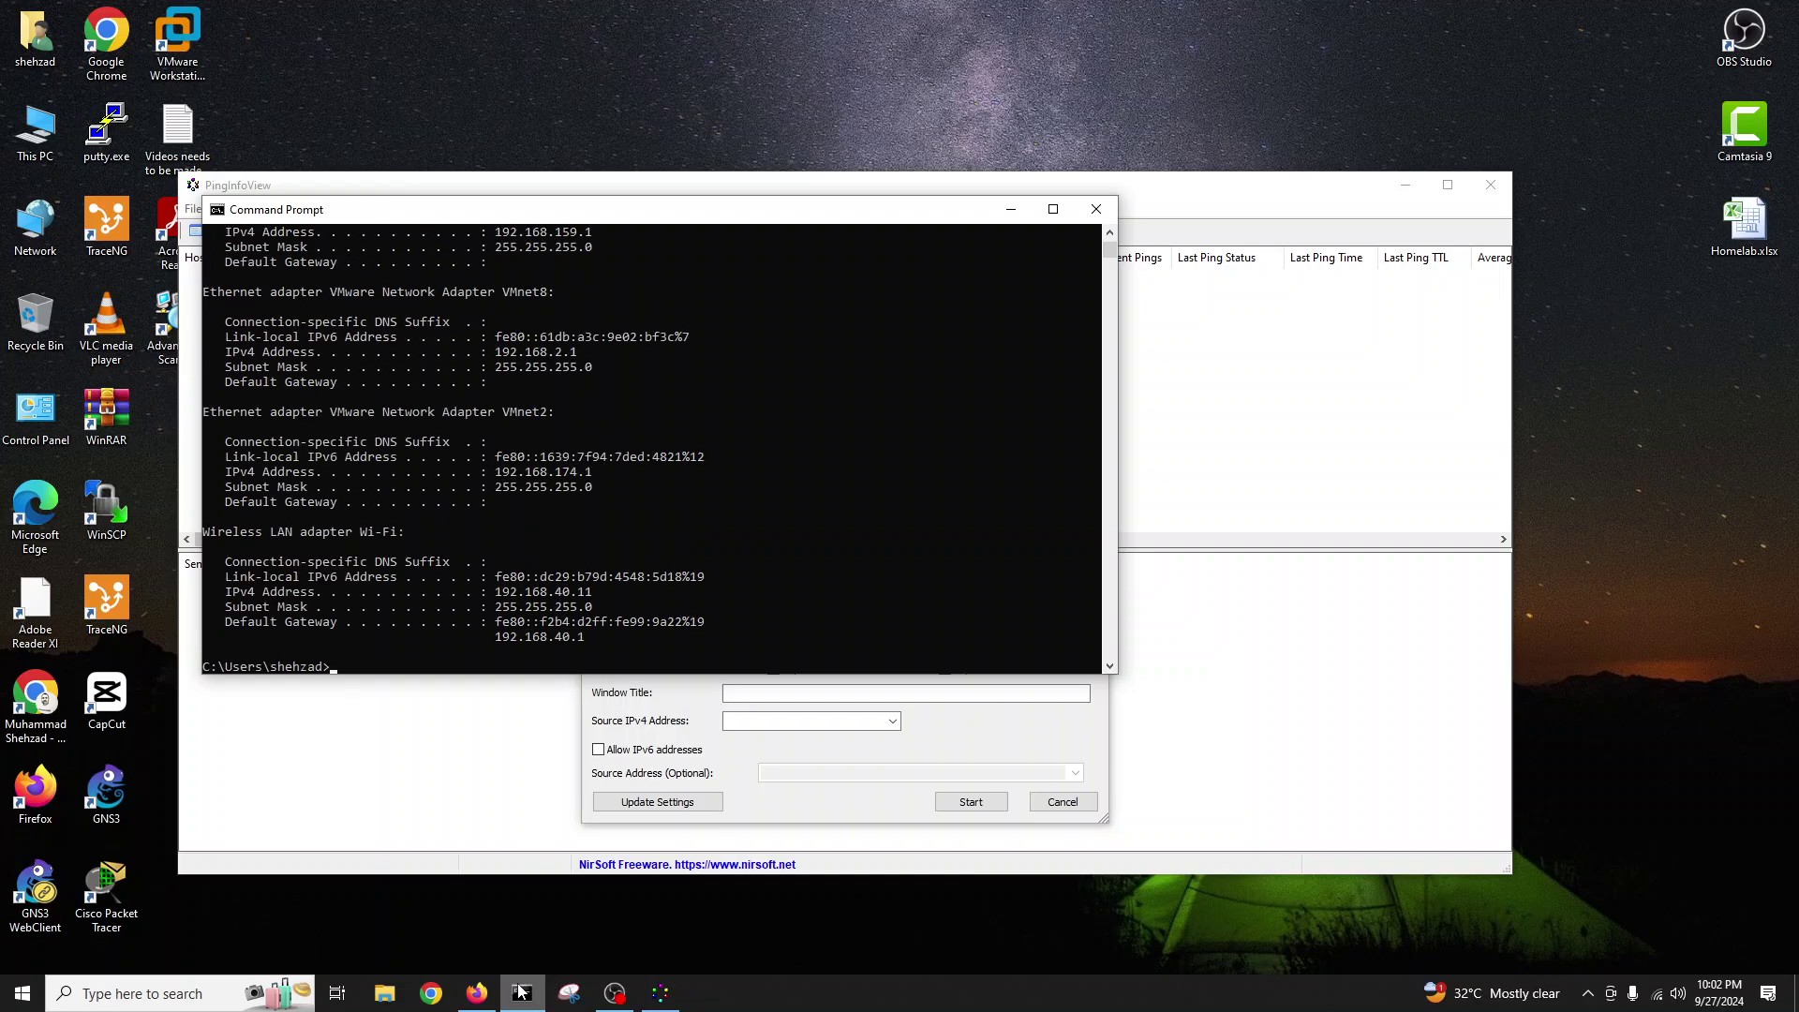
{"action": "scroll", "coordinate": [675, 455], "scroll_direction": "up", "scroll_amount": 7}
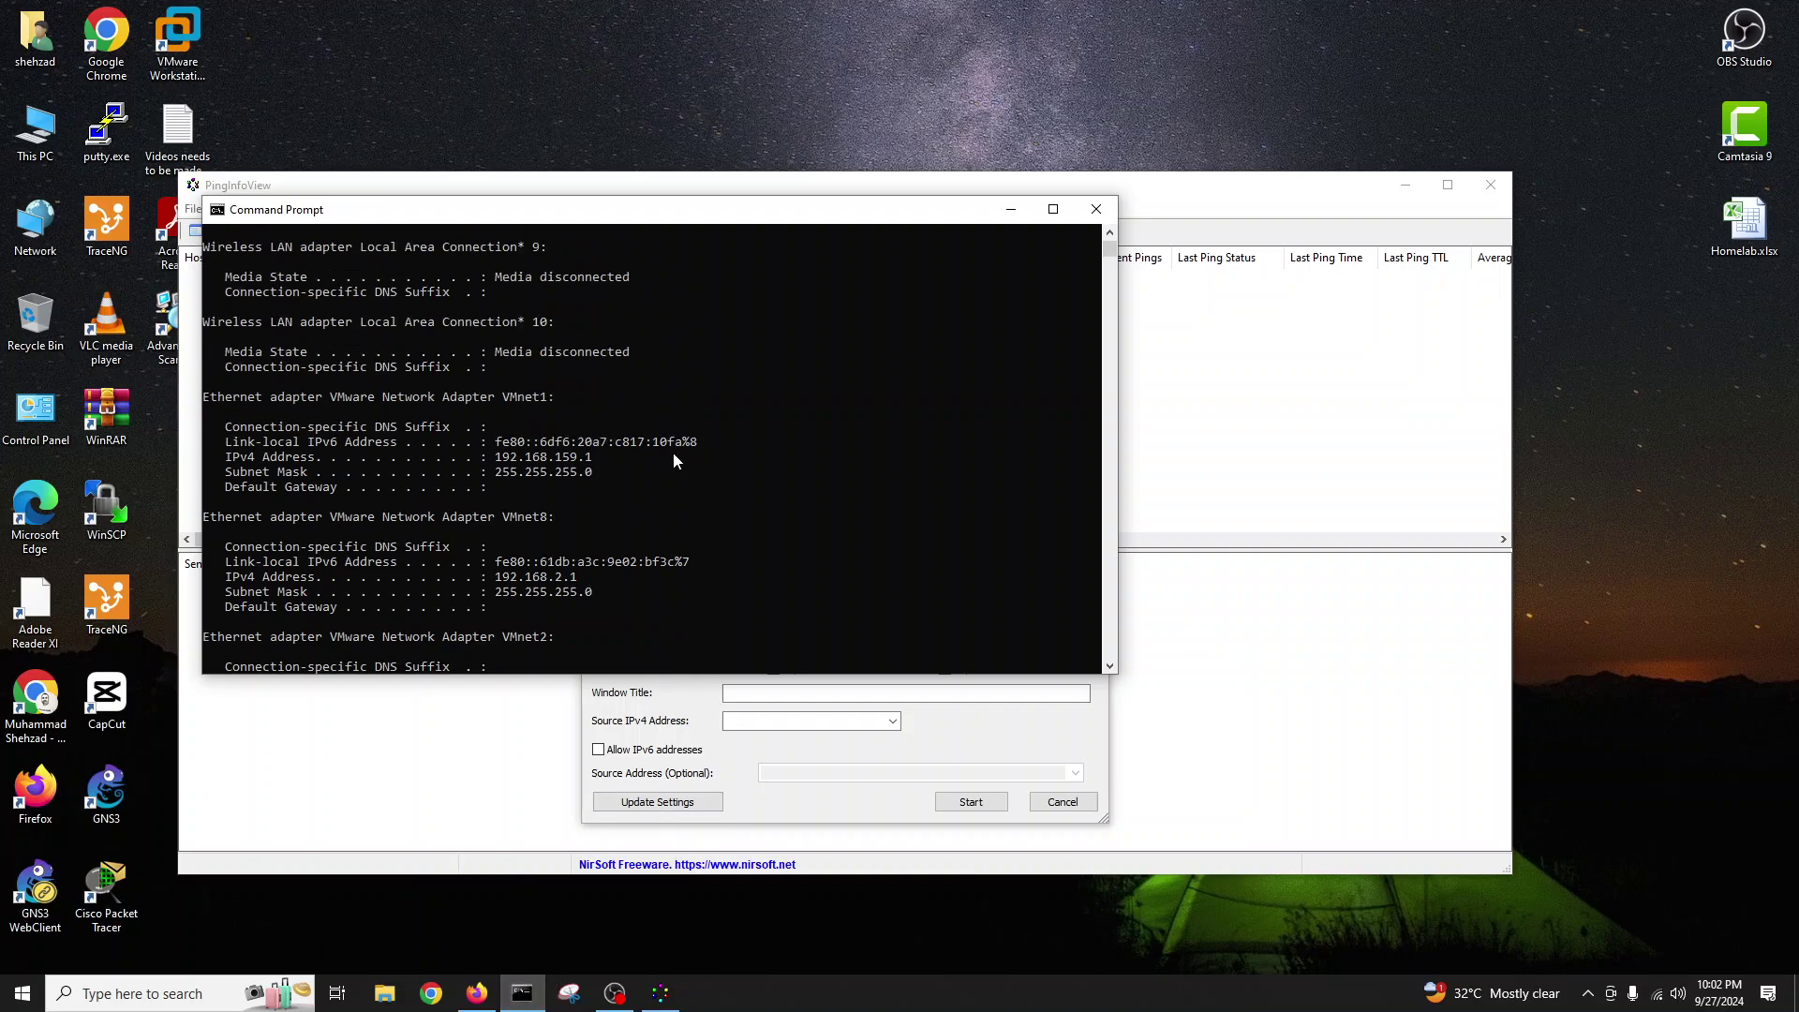
Step: Close Command Prompt, start pinging the three hosts, and widen the Host Name column
{"action": "left_click", "coordinate": [1095, 209]}
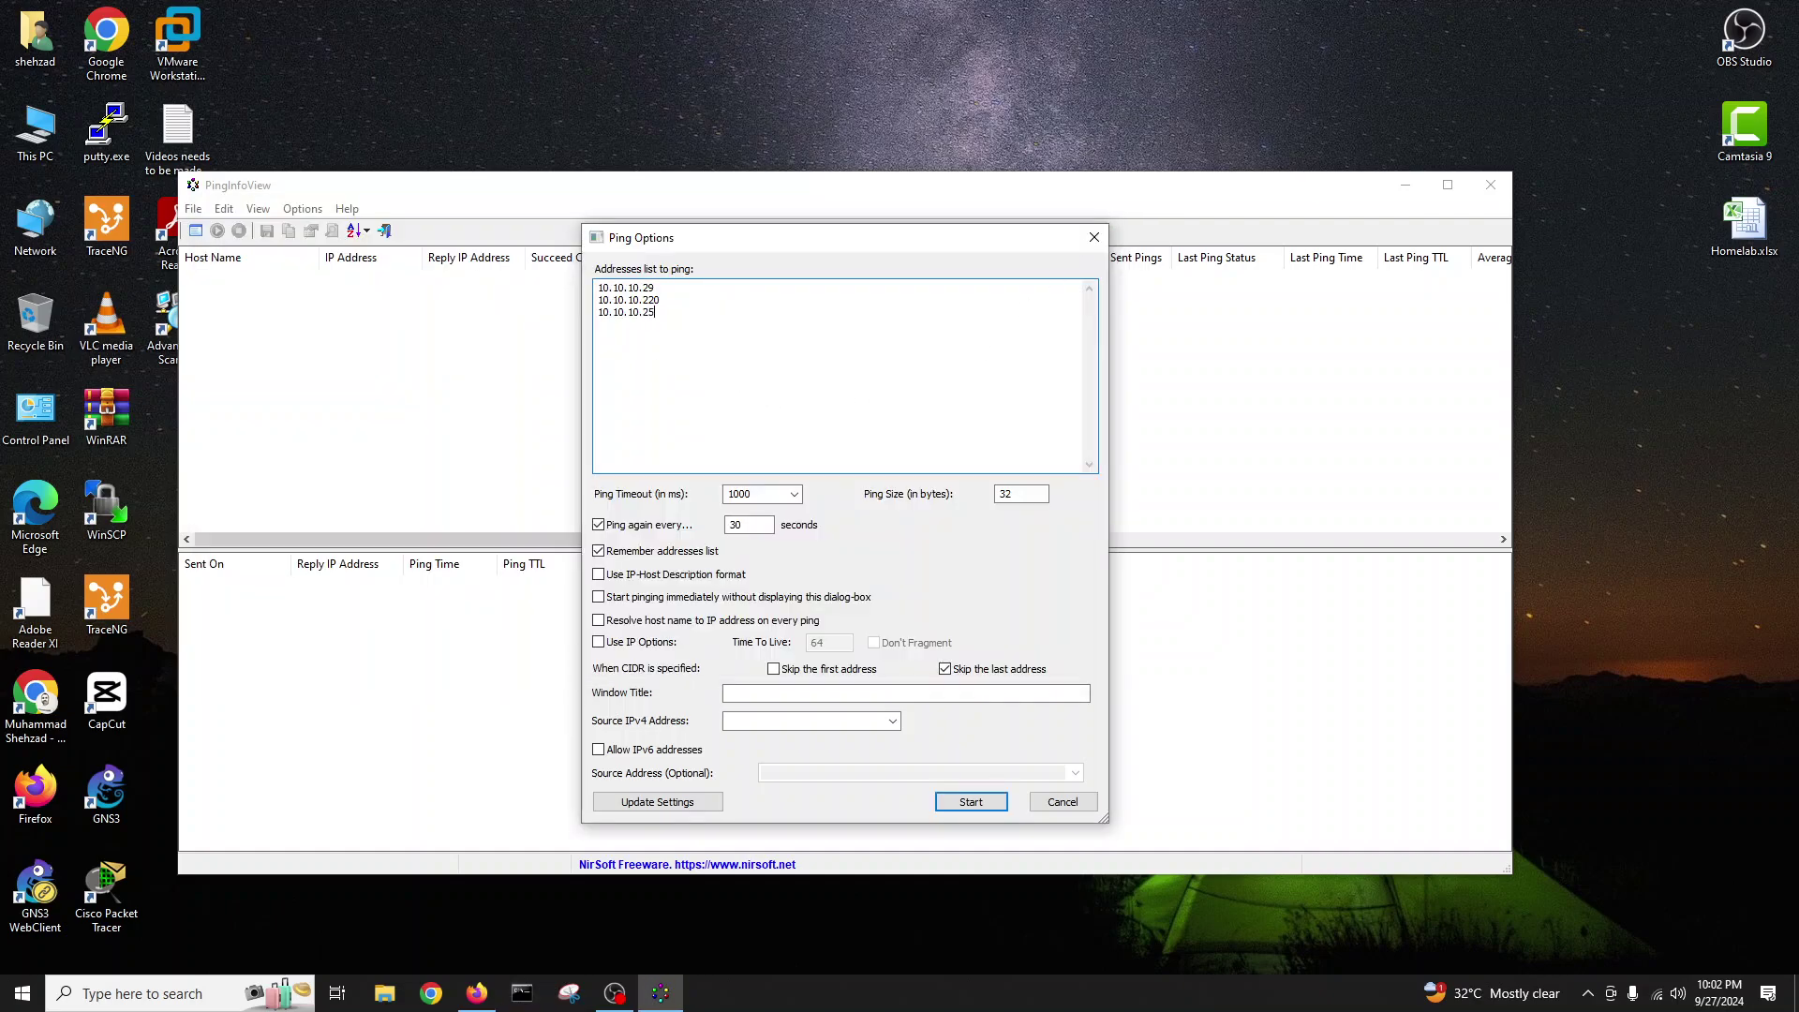
{"action": "left_click", "coordinate": [971, 802]}
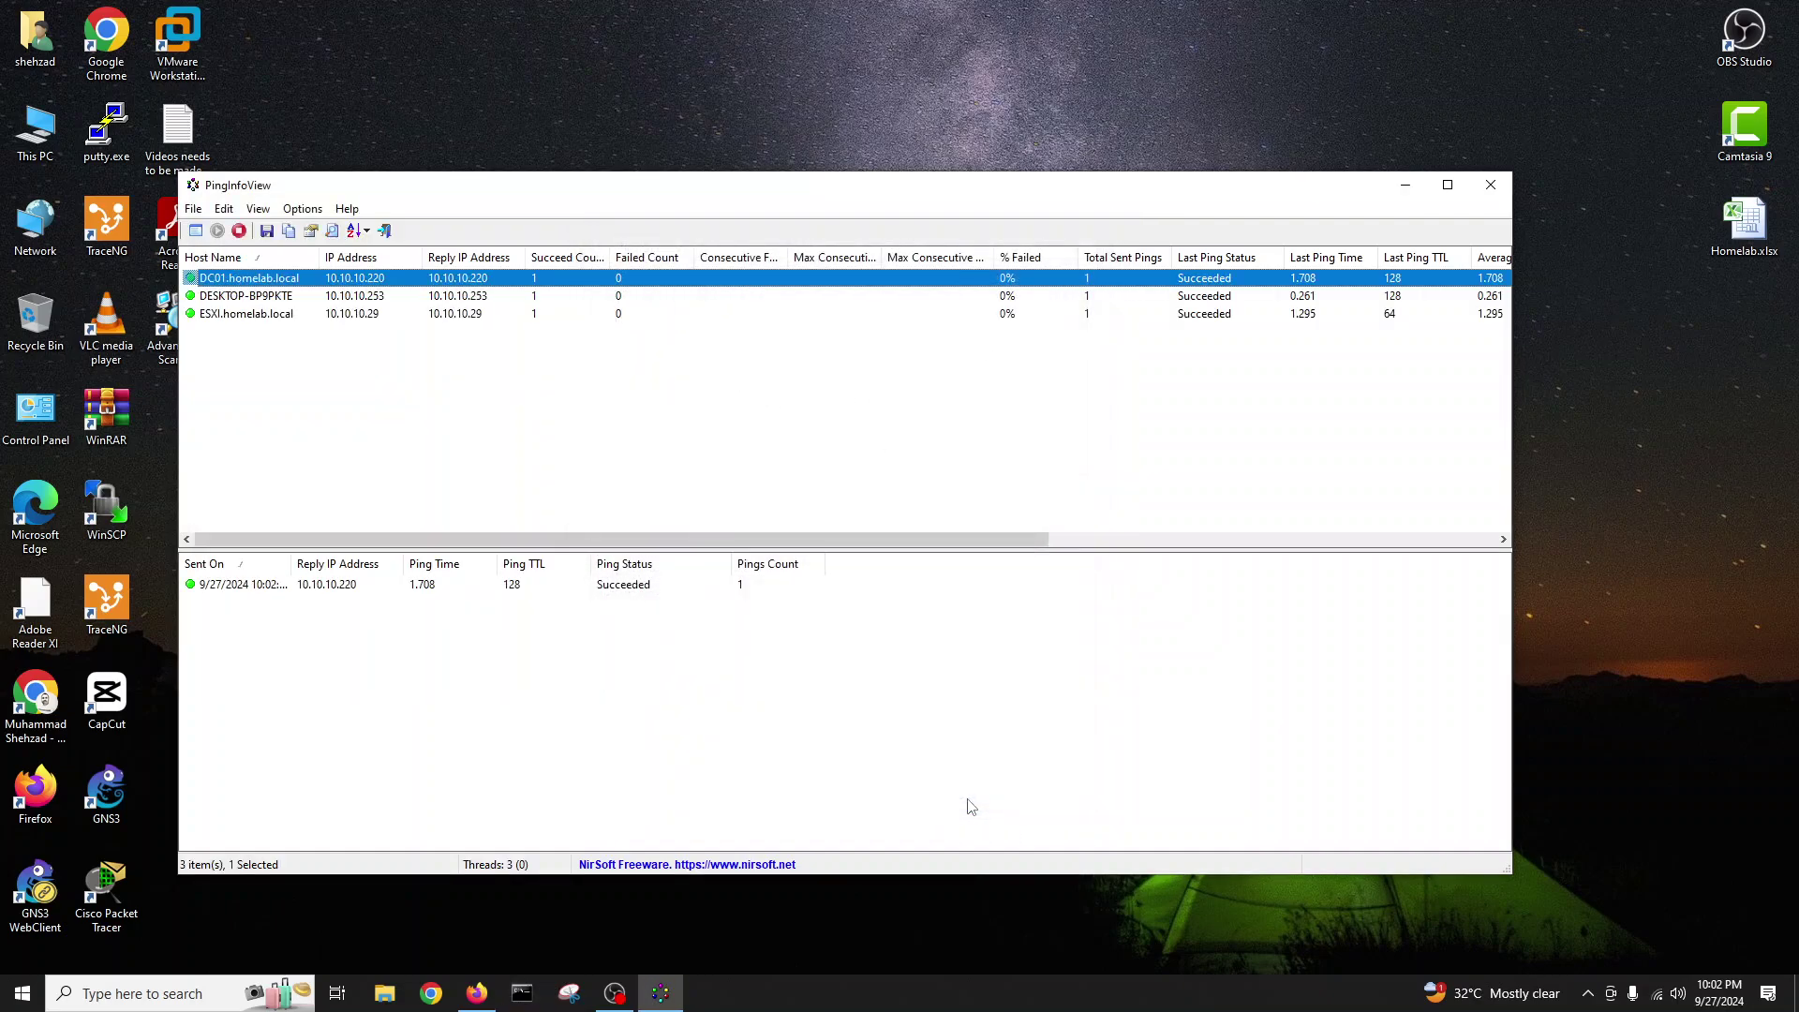
{"action": "left_click_drag", "start_coordinate": [320, 257], "coordinate": [357, 257]}
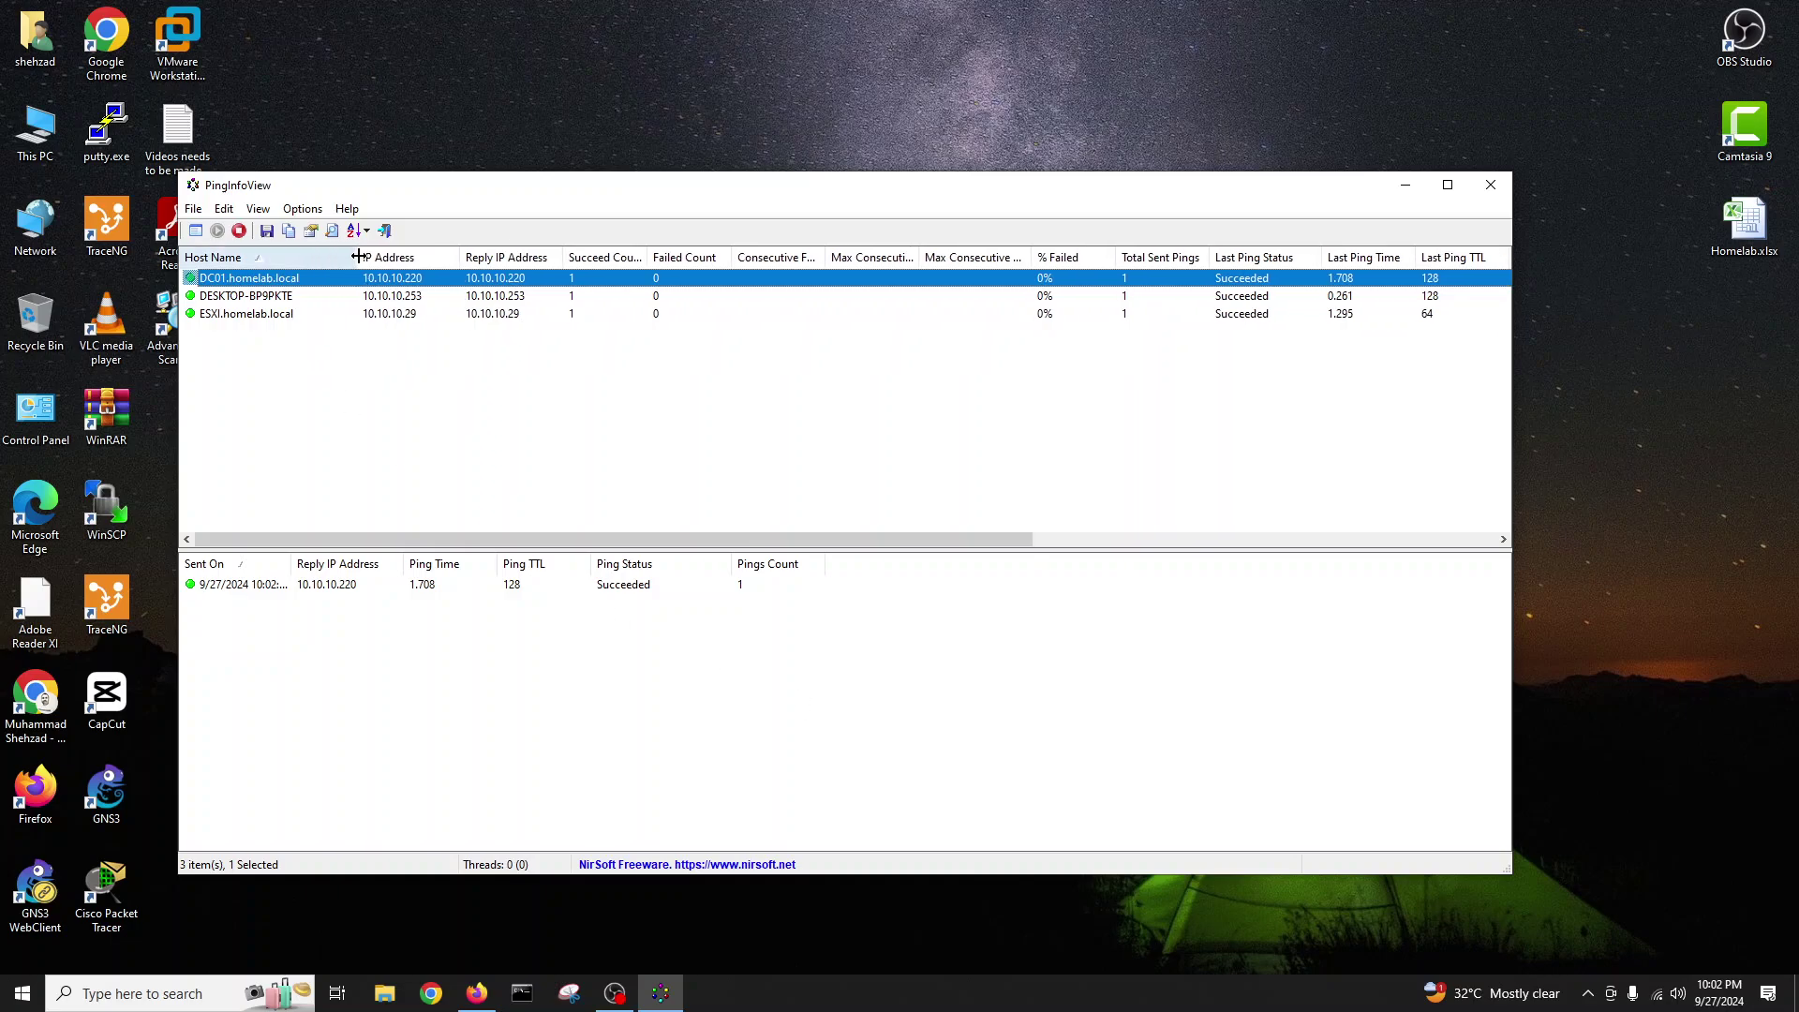
{"action": "left_click", "coordinate": [351, 347]}
Step: Review DESKTOP-BP9PKTE's and DC01's ping history and widen the Succeed Count and Sent On columns
{"action": "left_click", "coordinate": [506, 298]}
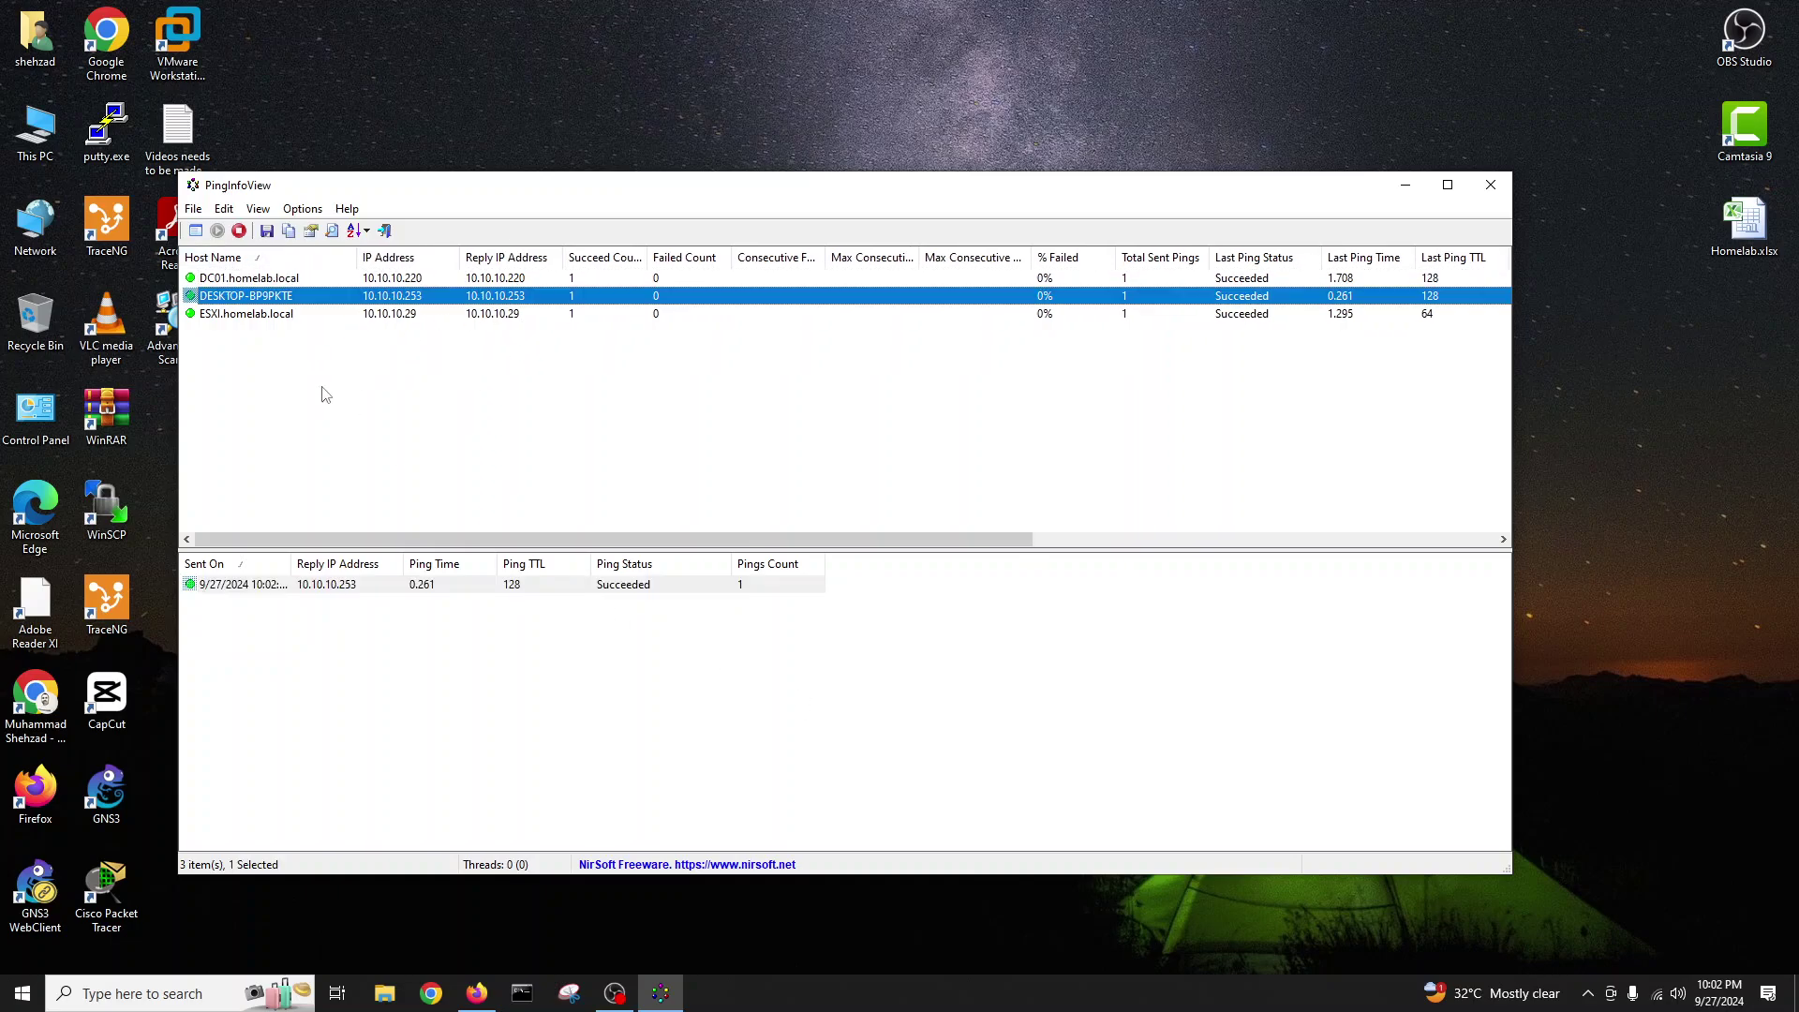
{"action": "left_click", "coordinate": [249, 280]}
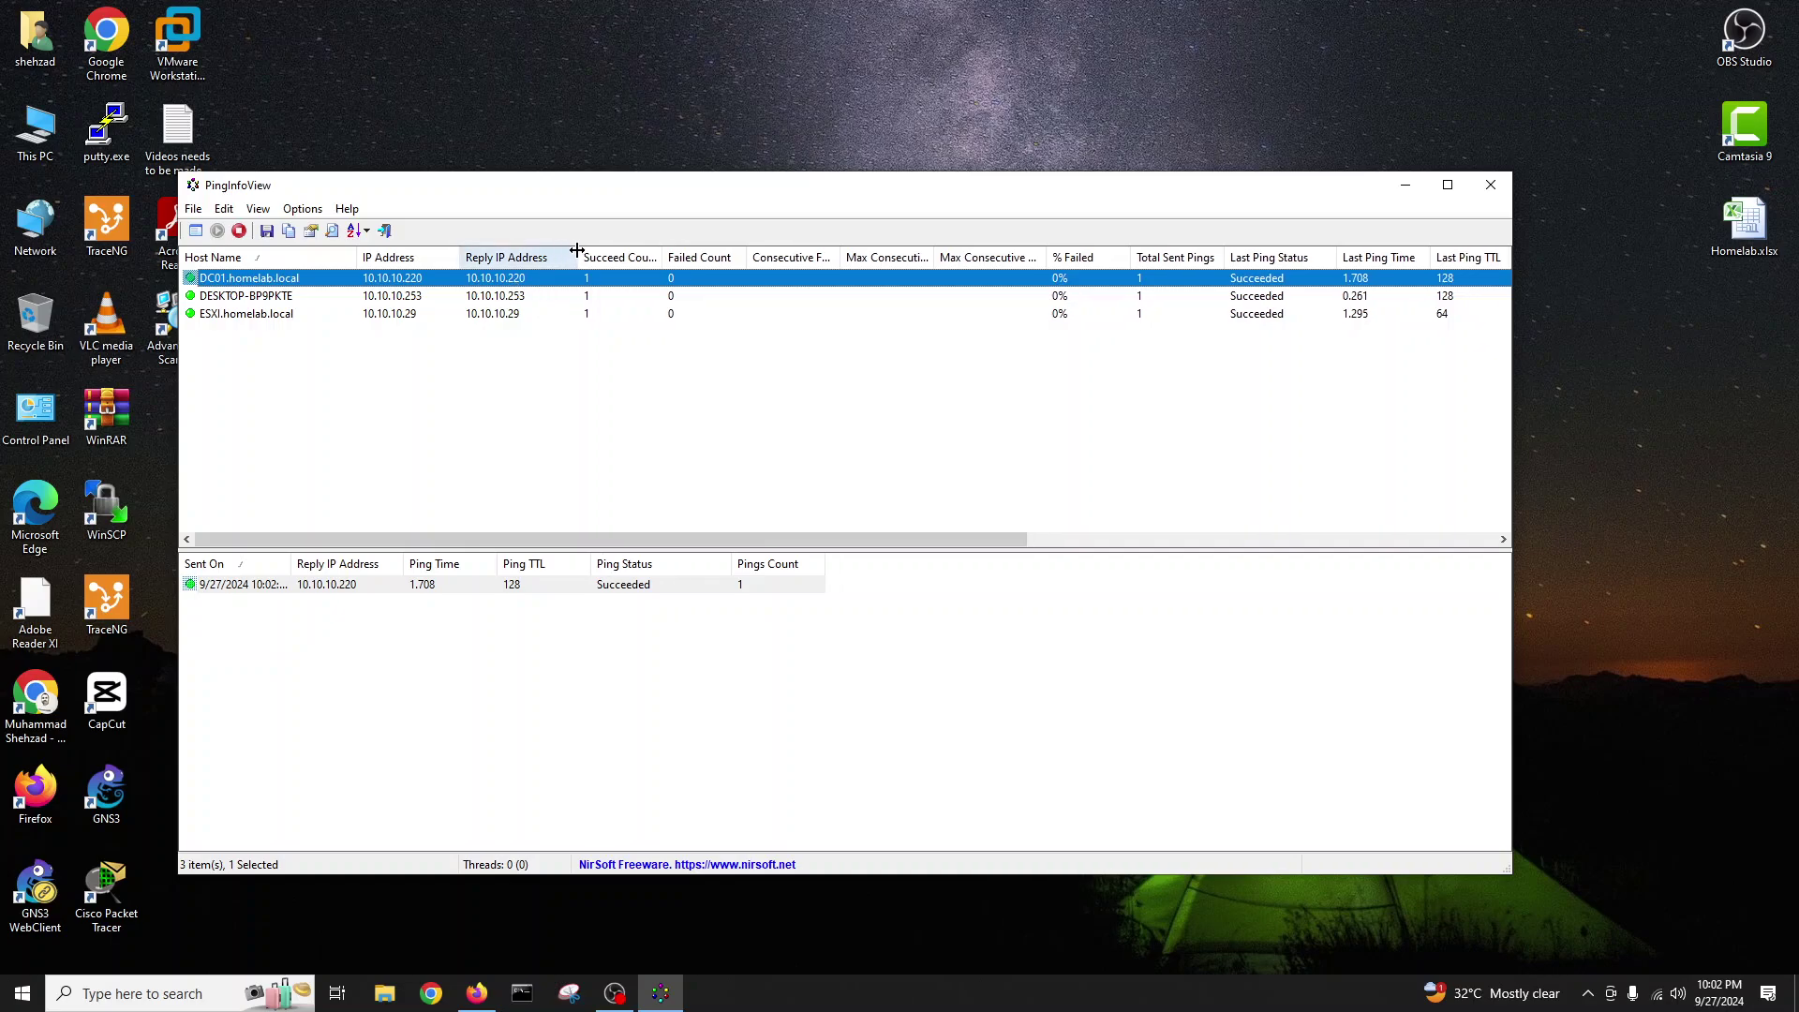
{"action": "left_click_drag", "start_coordinate": [649, 257], "coordinate": [695, 256]}
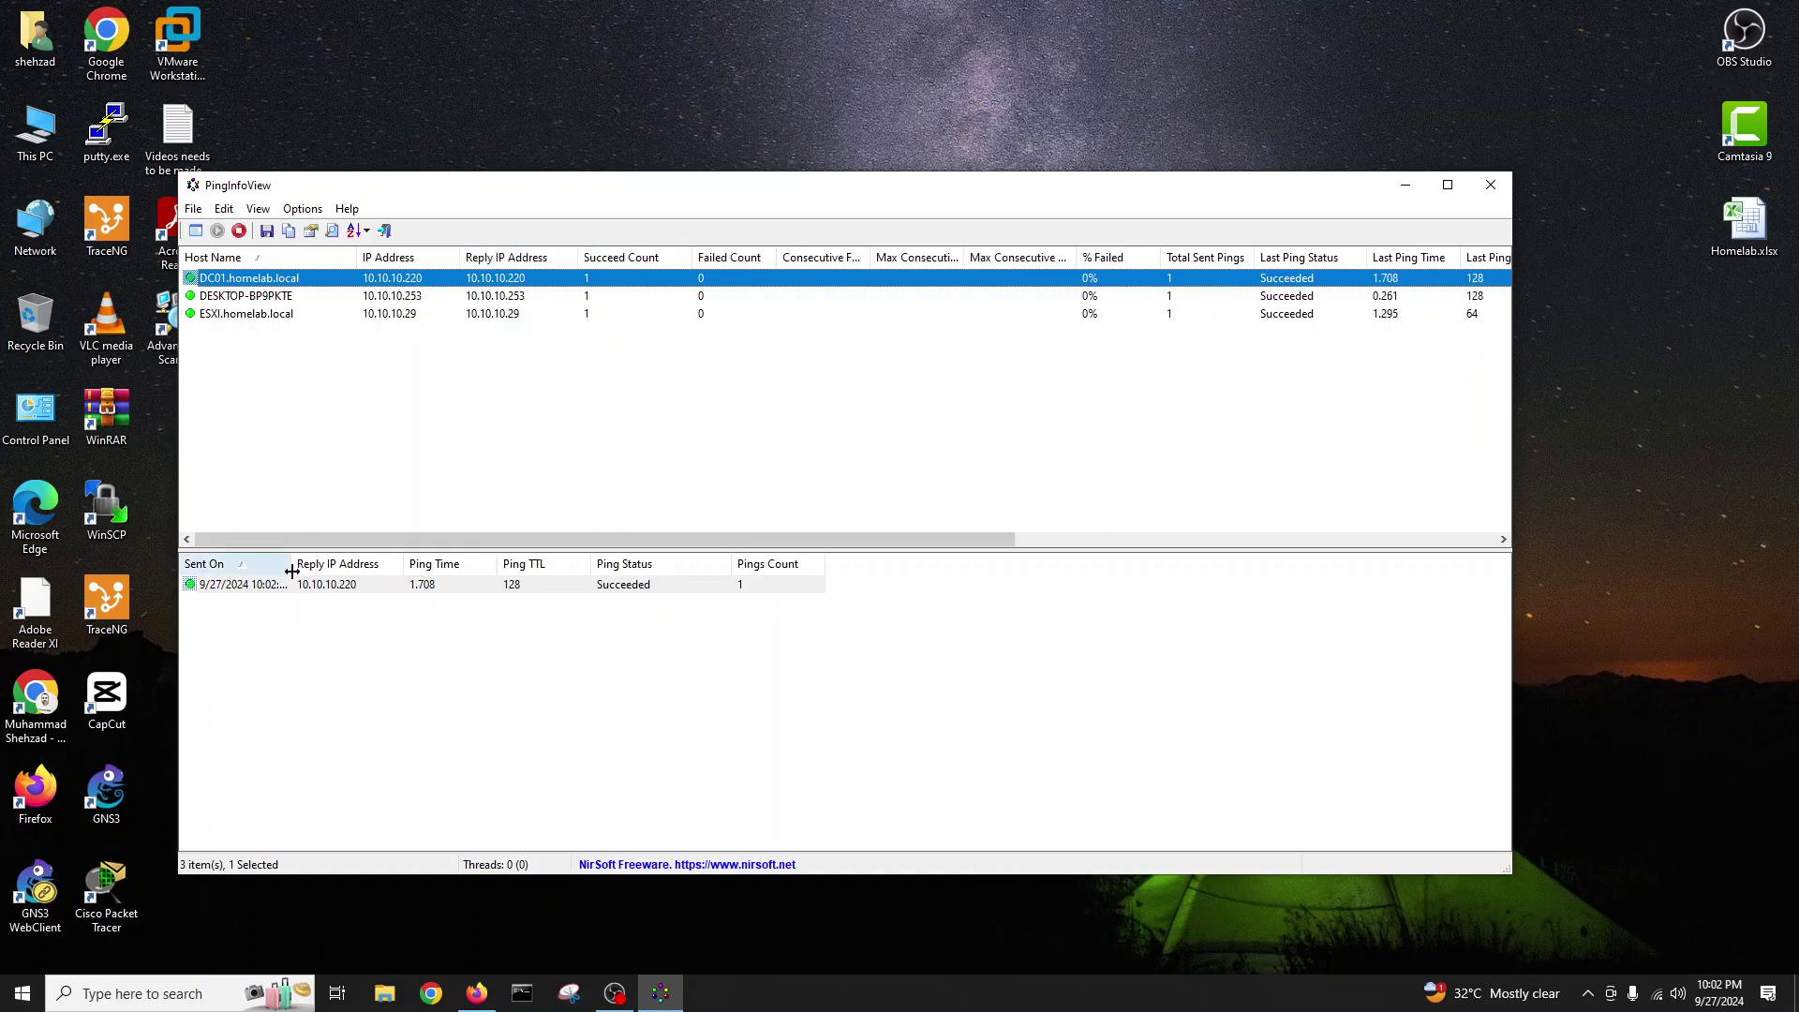
{"action": "left_click_drag", "start_coordinate": [290, 563], "coordinate": [315, 563]}
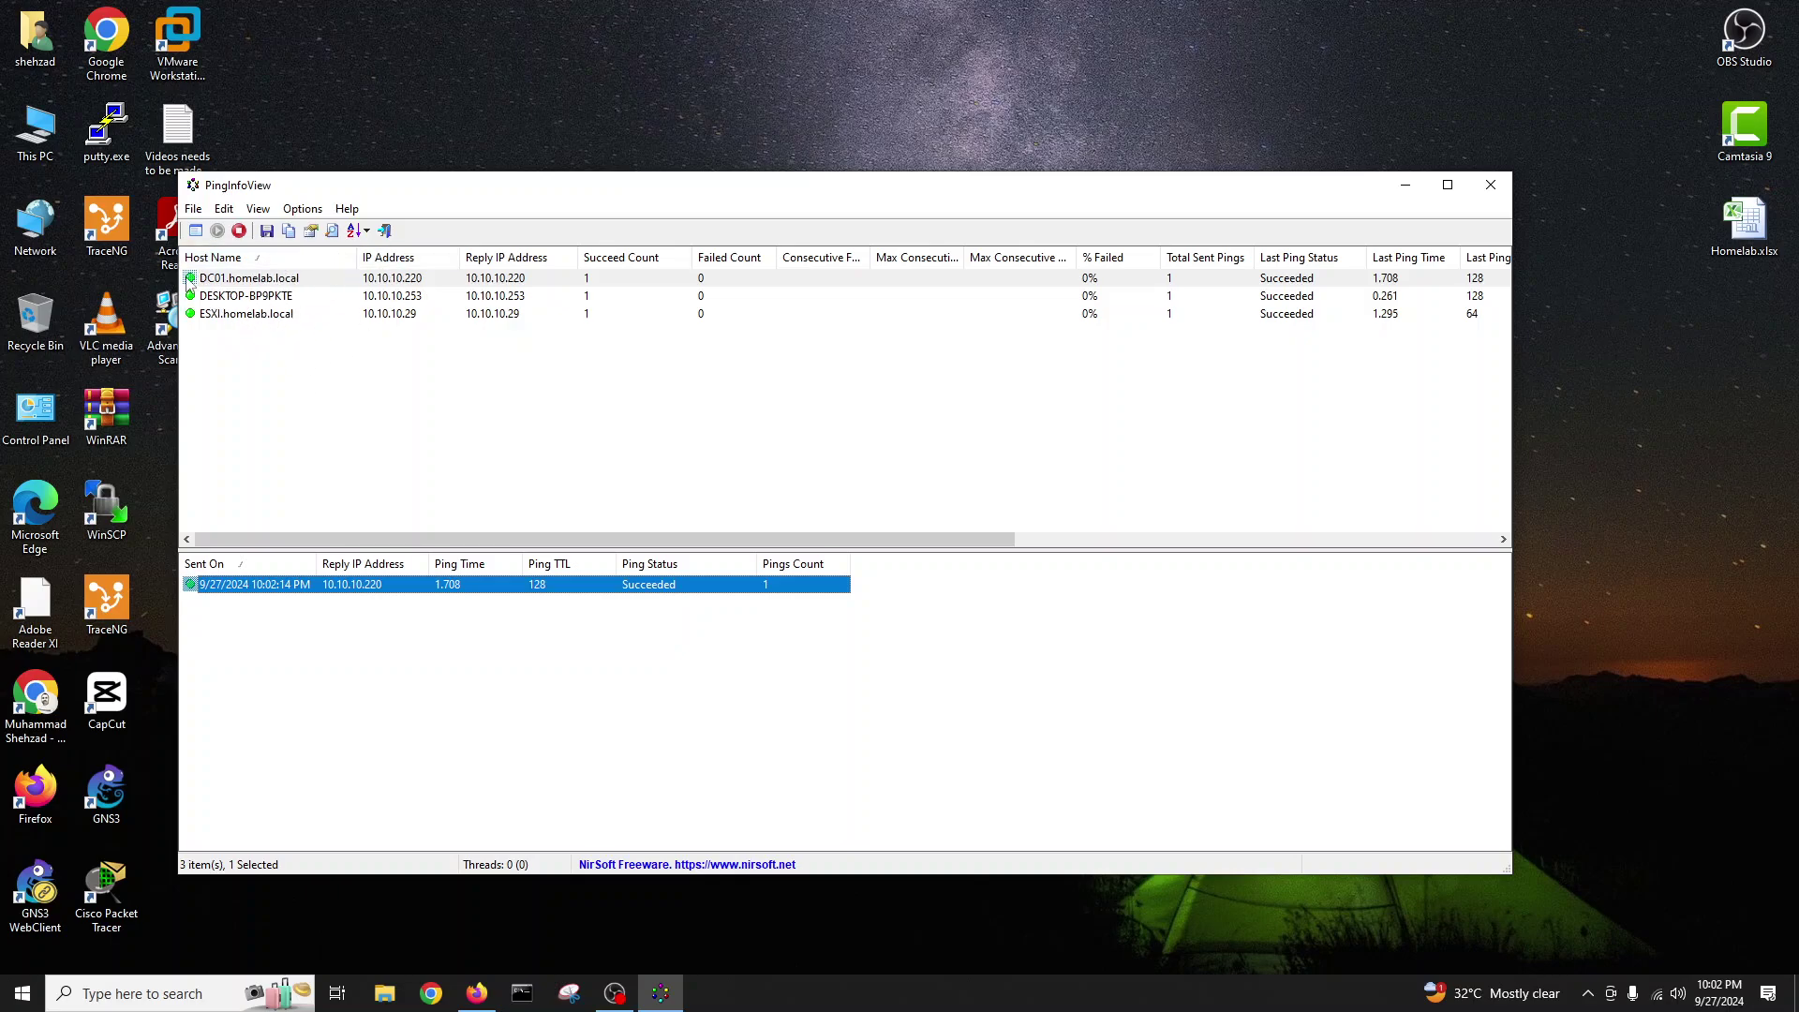
Step: View the properties of DC01's first ping reply, then close them
{"action": "left_click", "coordinate": [224, 209]}
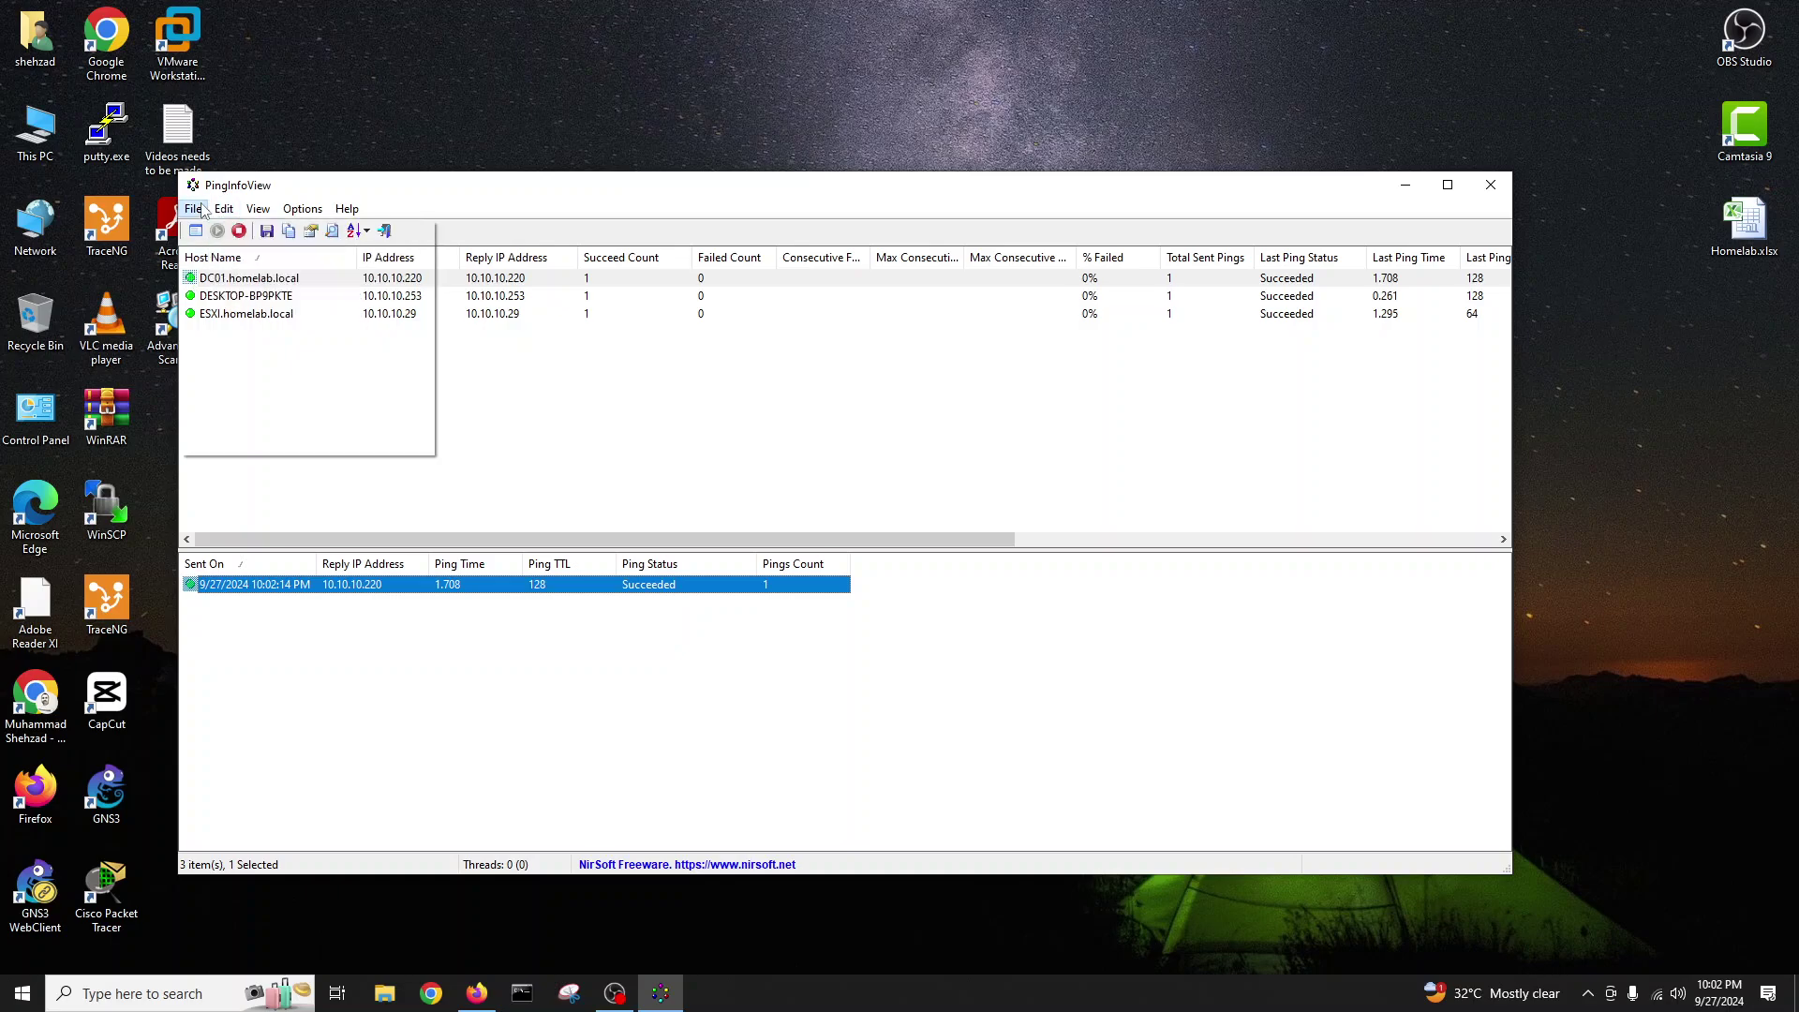
{"action": "mouse_move", "coordinate": [200, 211]}
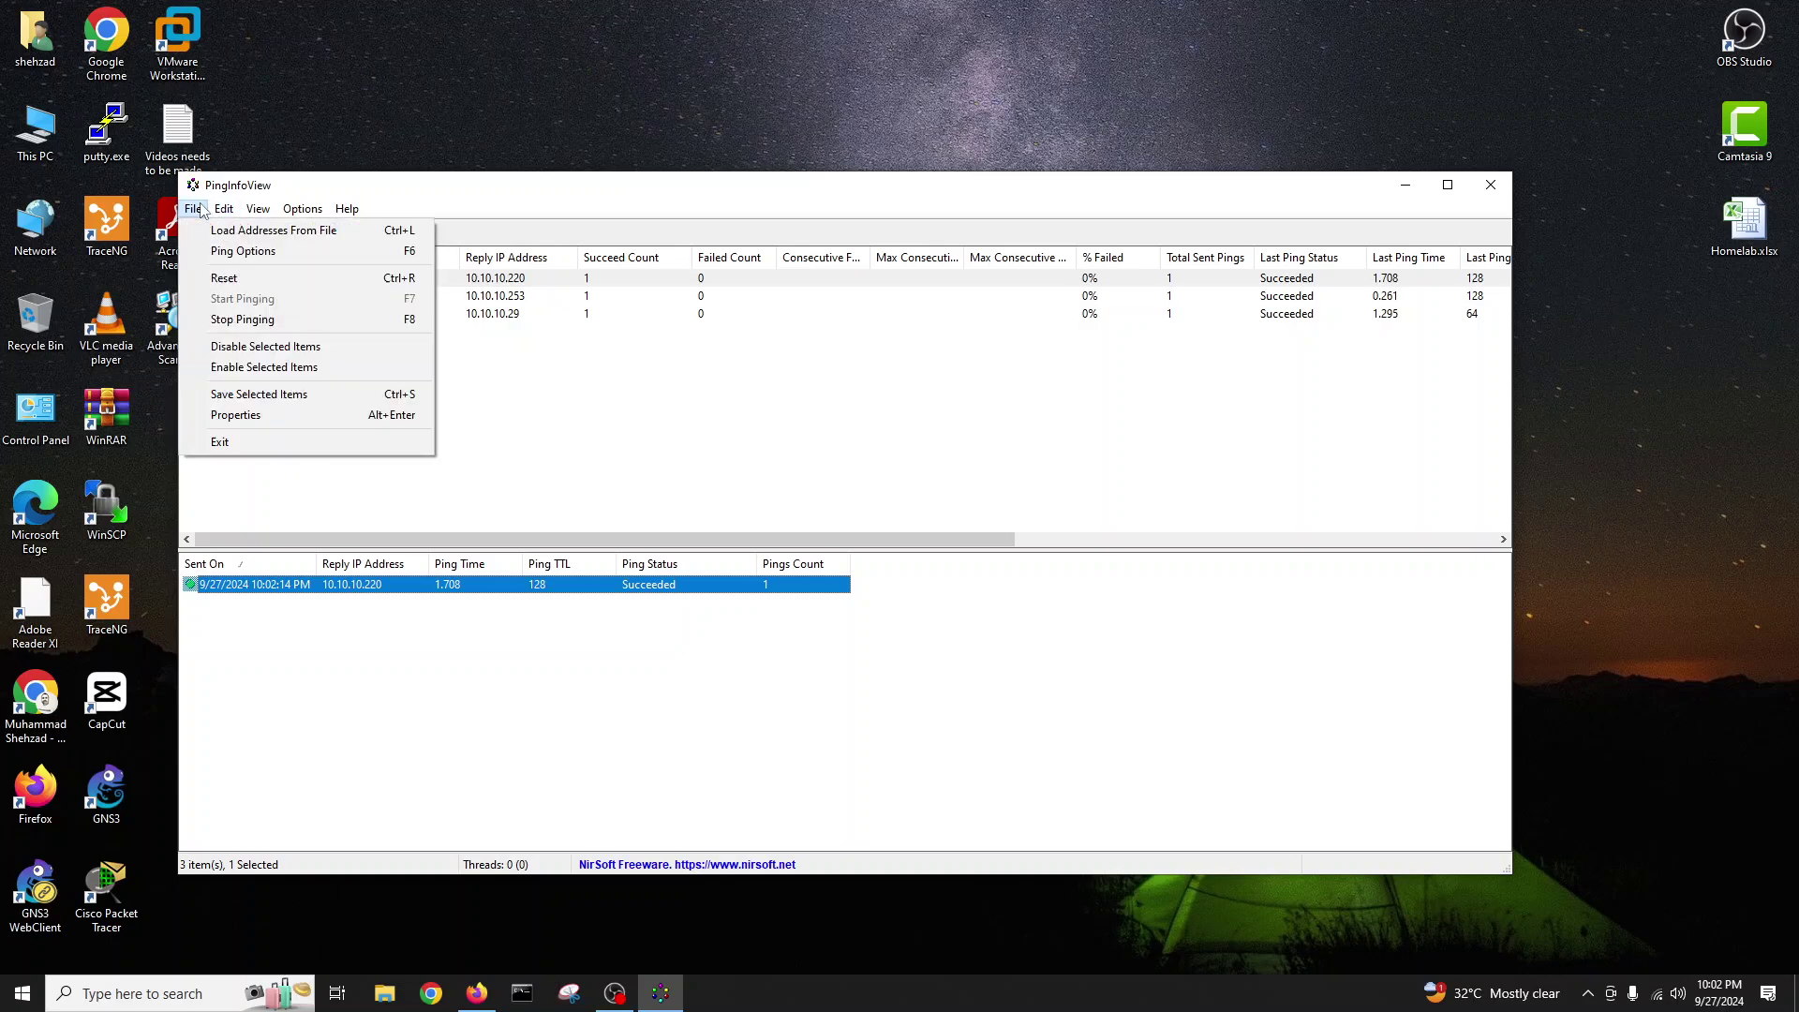
{"action": "left_click", "coordinate": [261, 414]}
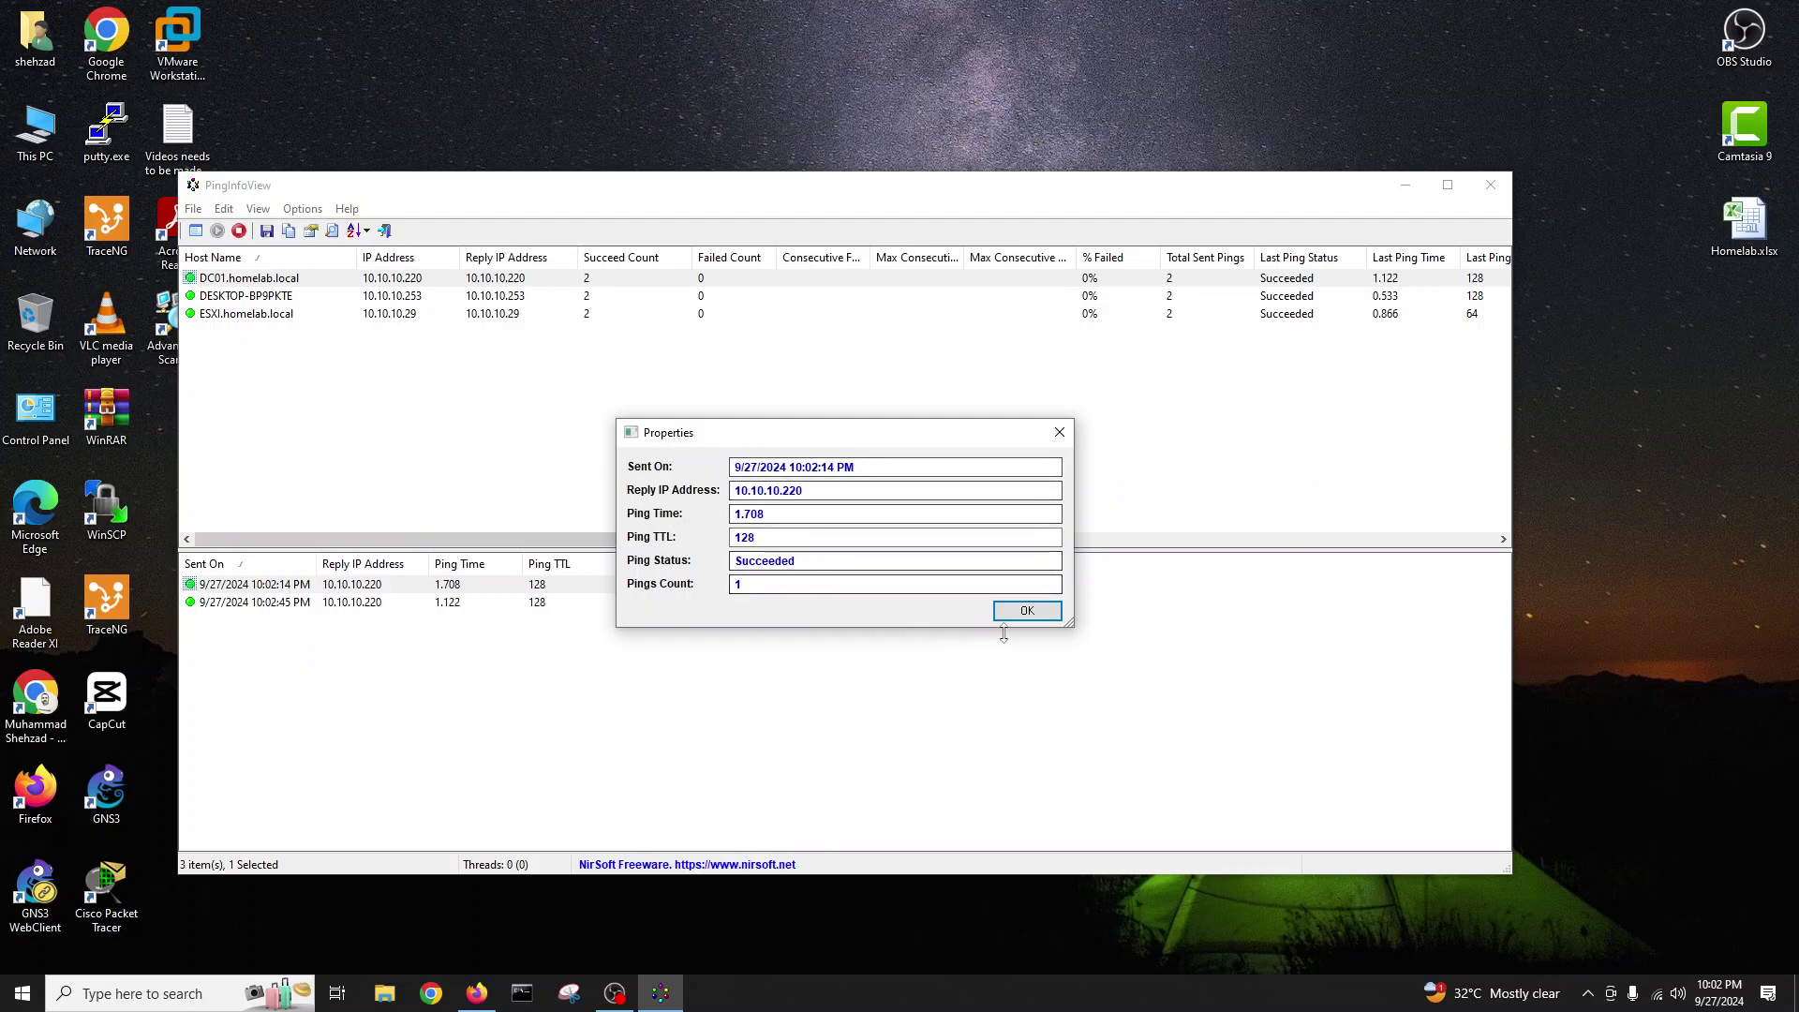
{"action": "key", "text": "Return"}
Step: Browse the View and Options menus without changing any setting
{"action": "left_click", "coordinate": [258, 210]}
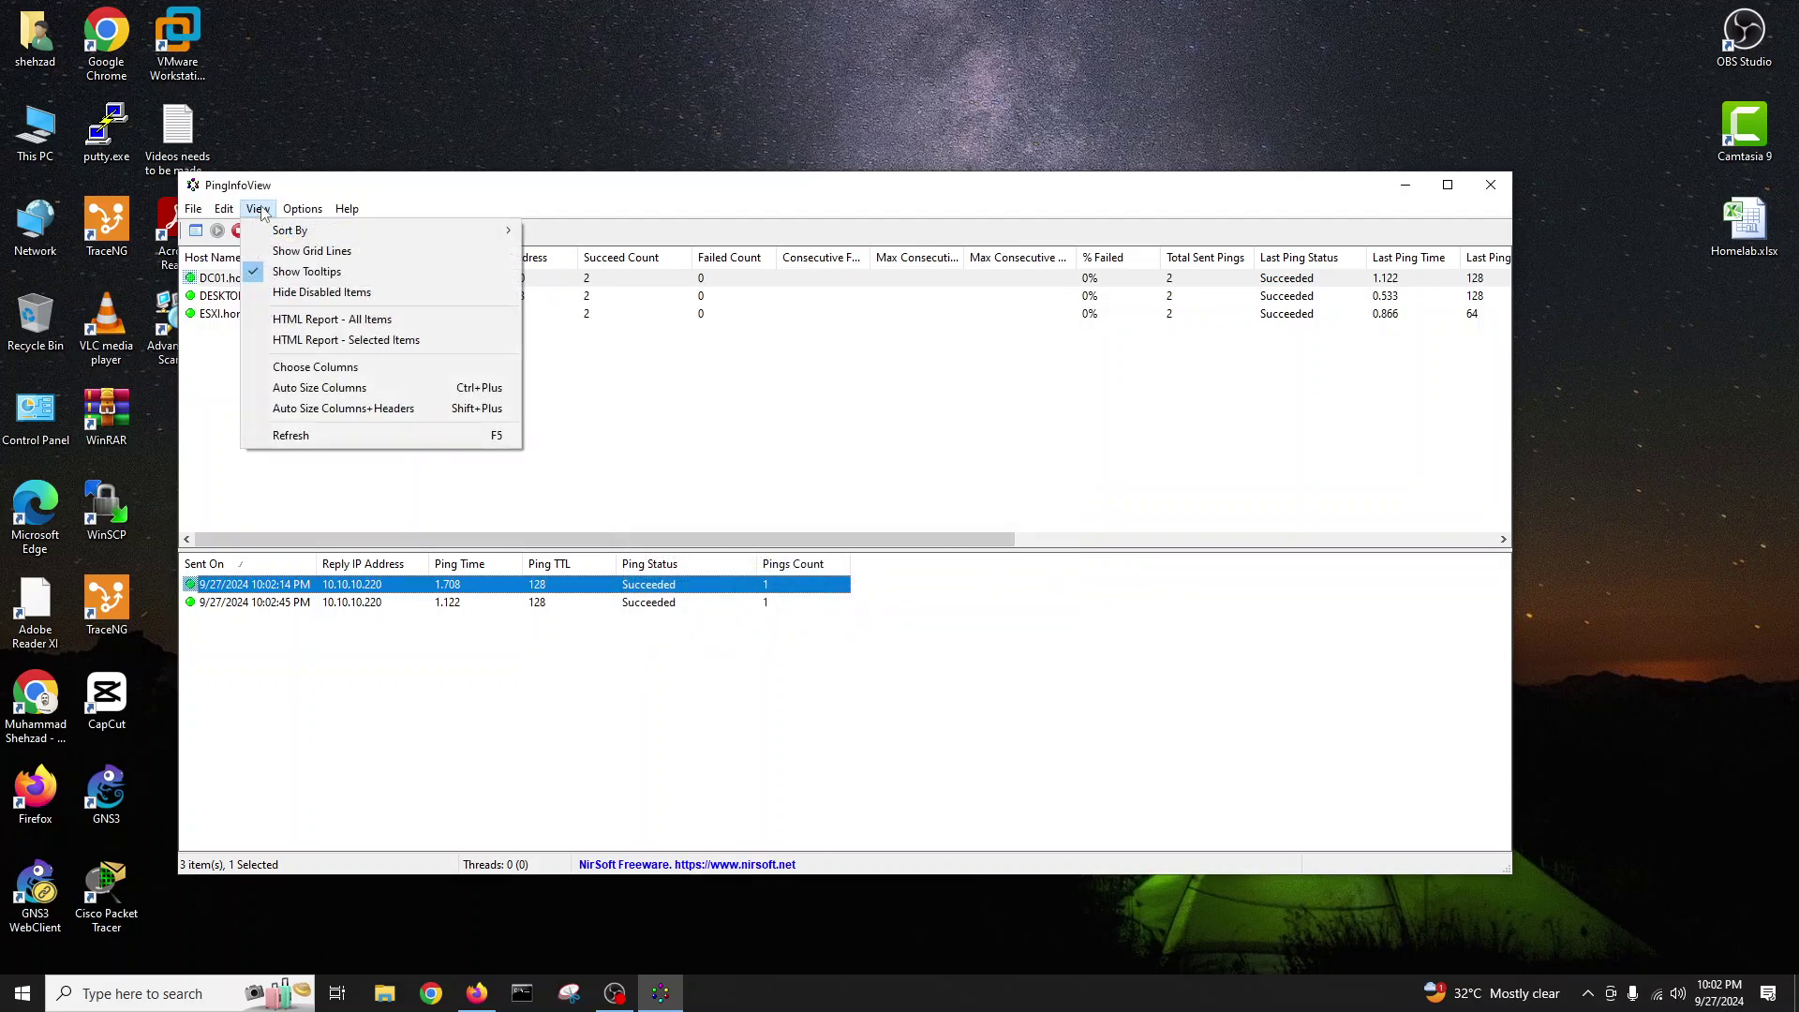
{"action": "mouse_move", "coordinate": [302, 215]}
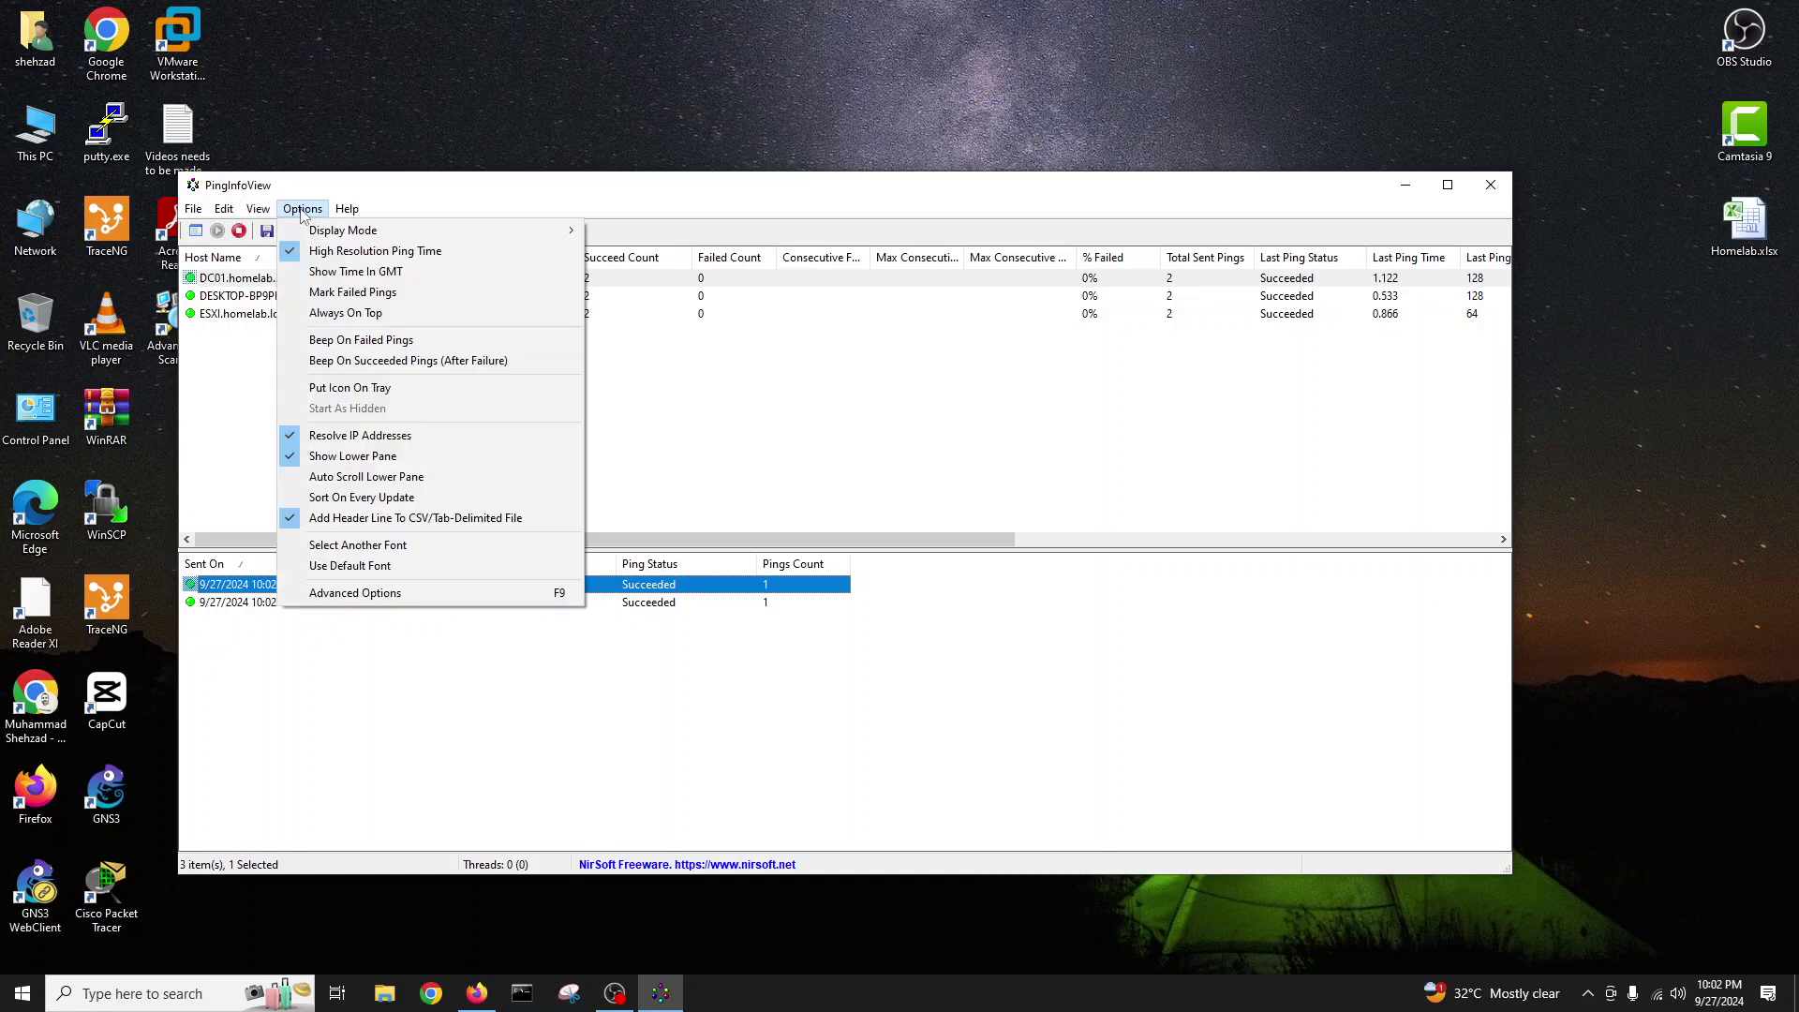
{"action": "mouse_move", "coordinate": [225, 210]}
{"action": "left_click", "coordinate": [234, 375]}
Step: Check each host's ping history, ending on ESXi, then move the window up and right
{"action": "left_click", "coordinate": [232, 281]}
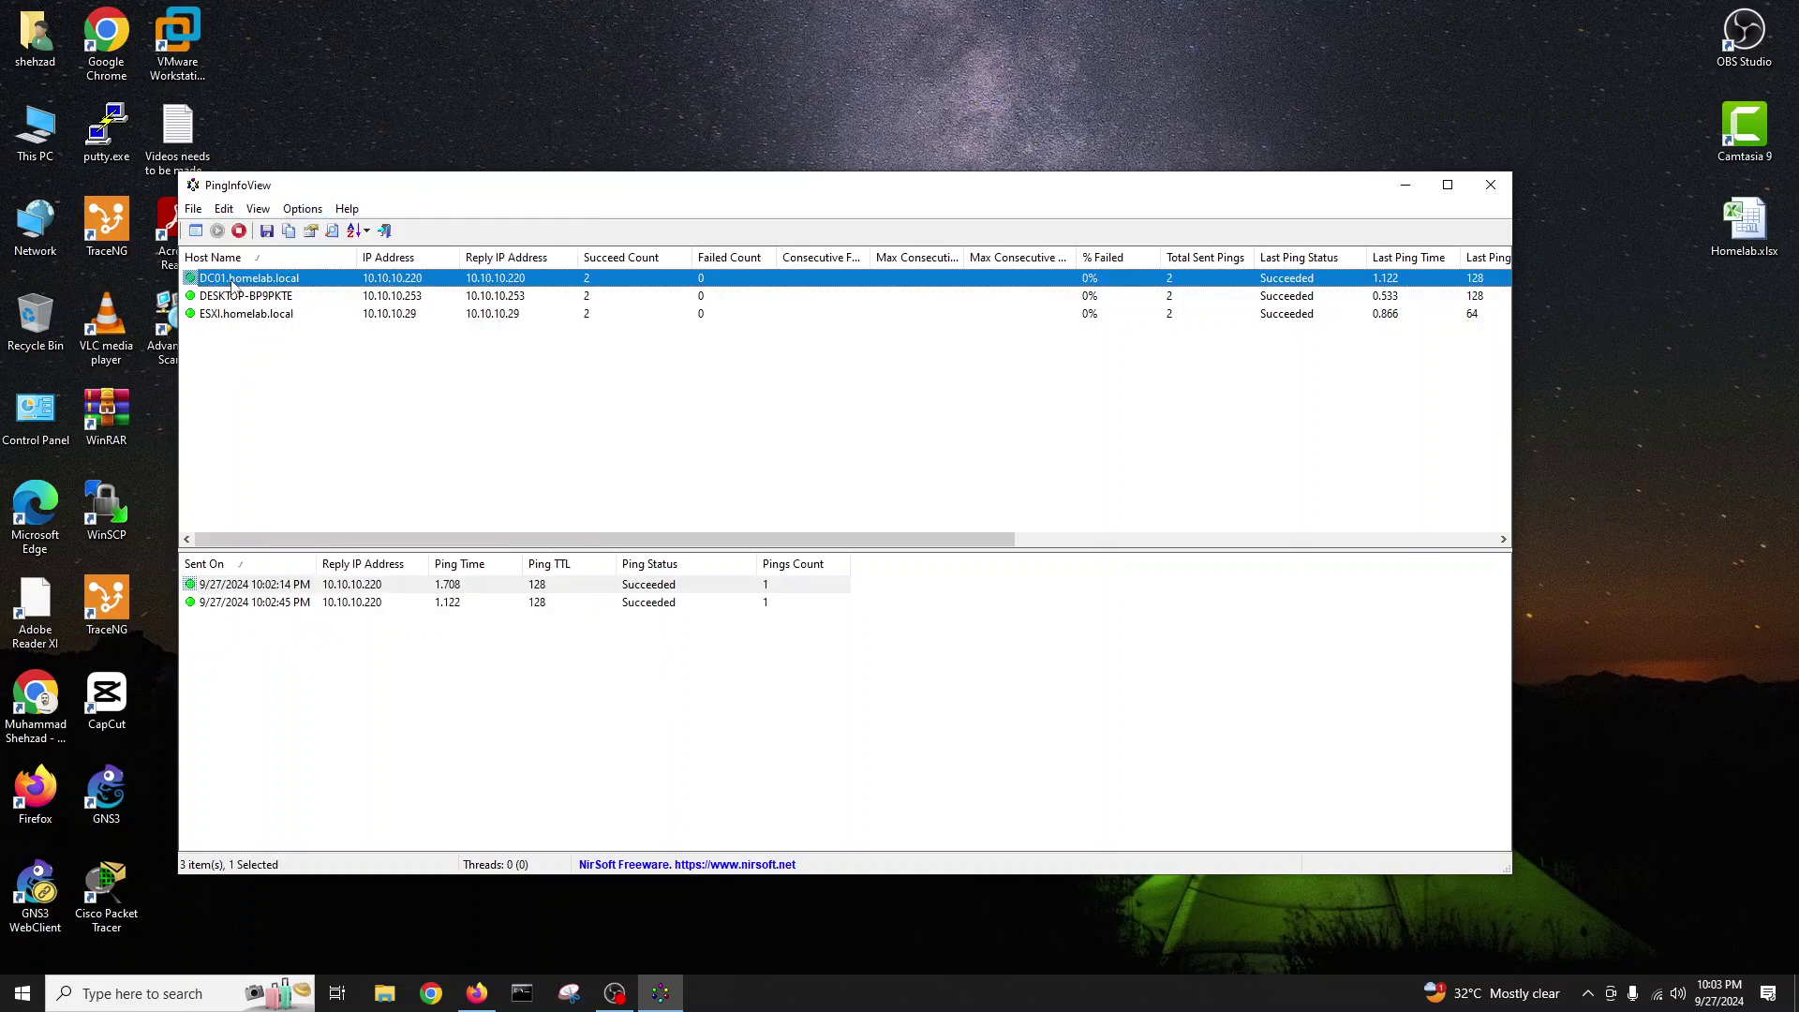
{"action": "left_click", "coordinate": [306, 297]}
{"action": "left_click", "coordinate": [286, 316]}
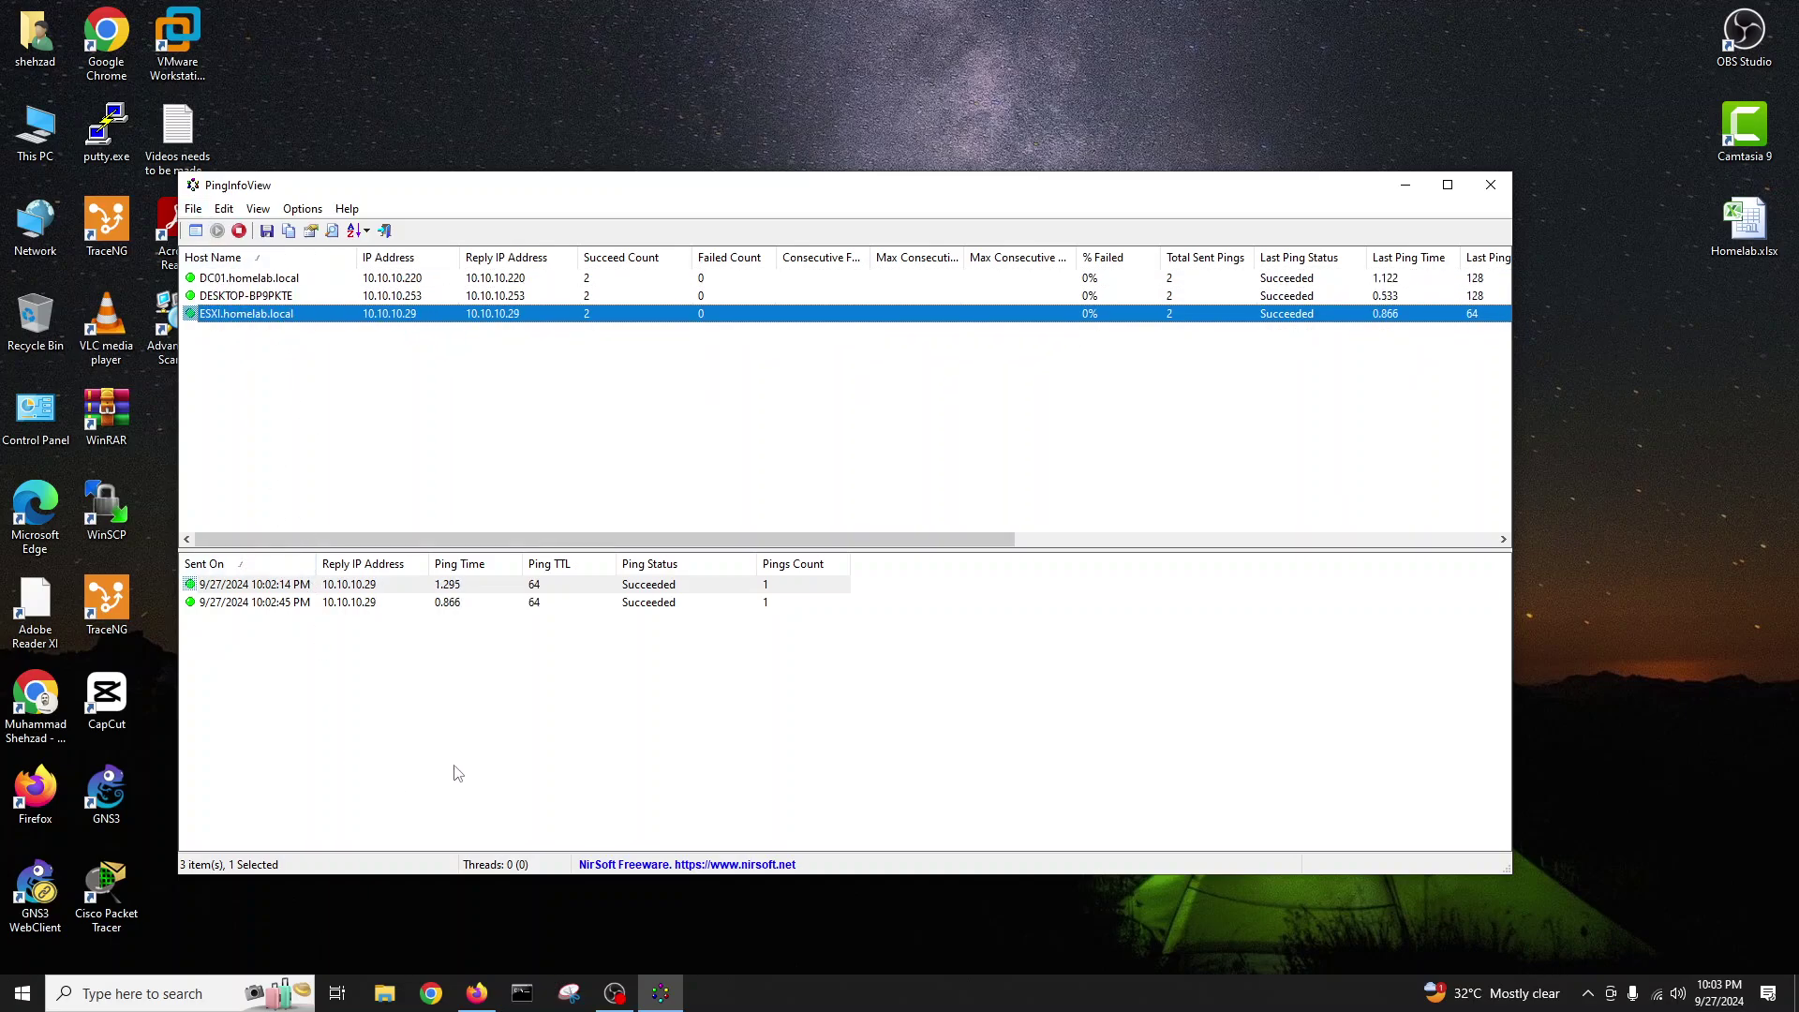
{"action": "left_click_drag", "start_coordinate": [568, 197], "coordinate": [662, 123]}
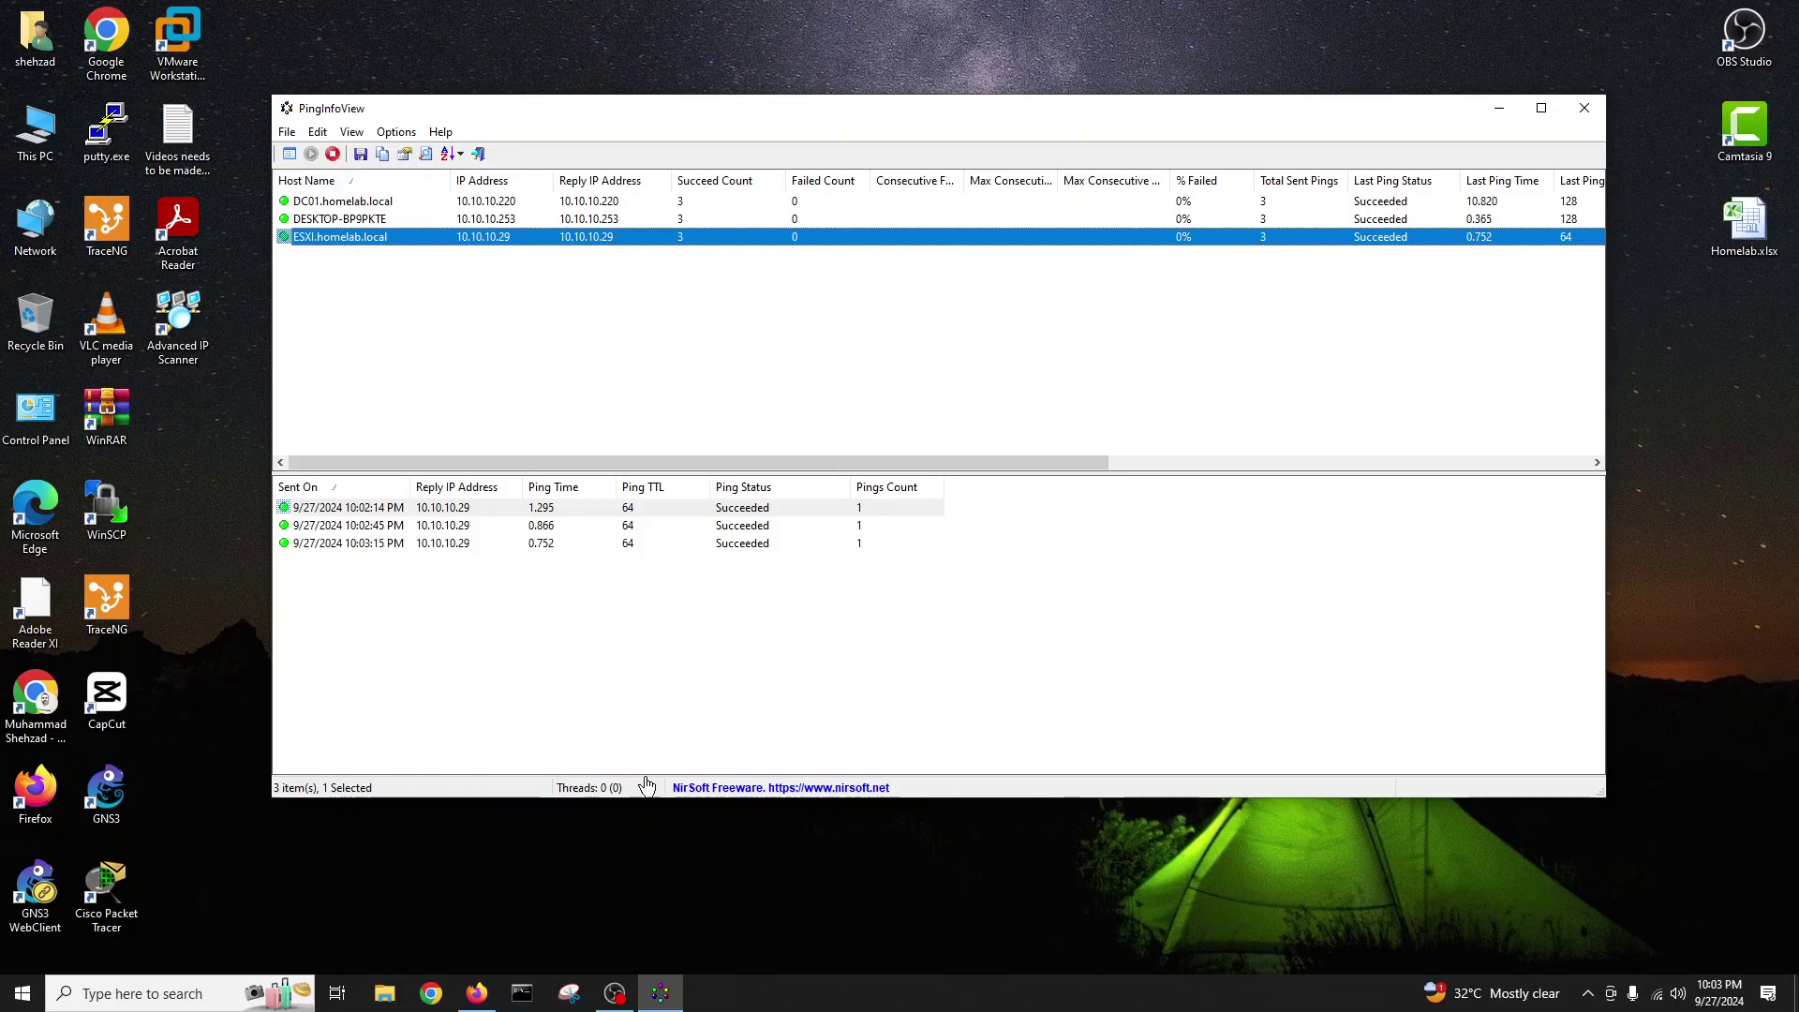
{"action": "left_click", "coordinate": [753, 675]}
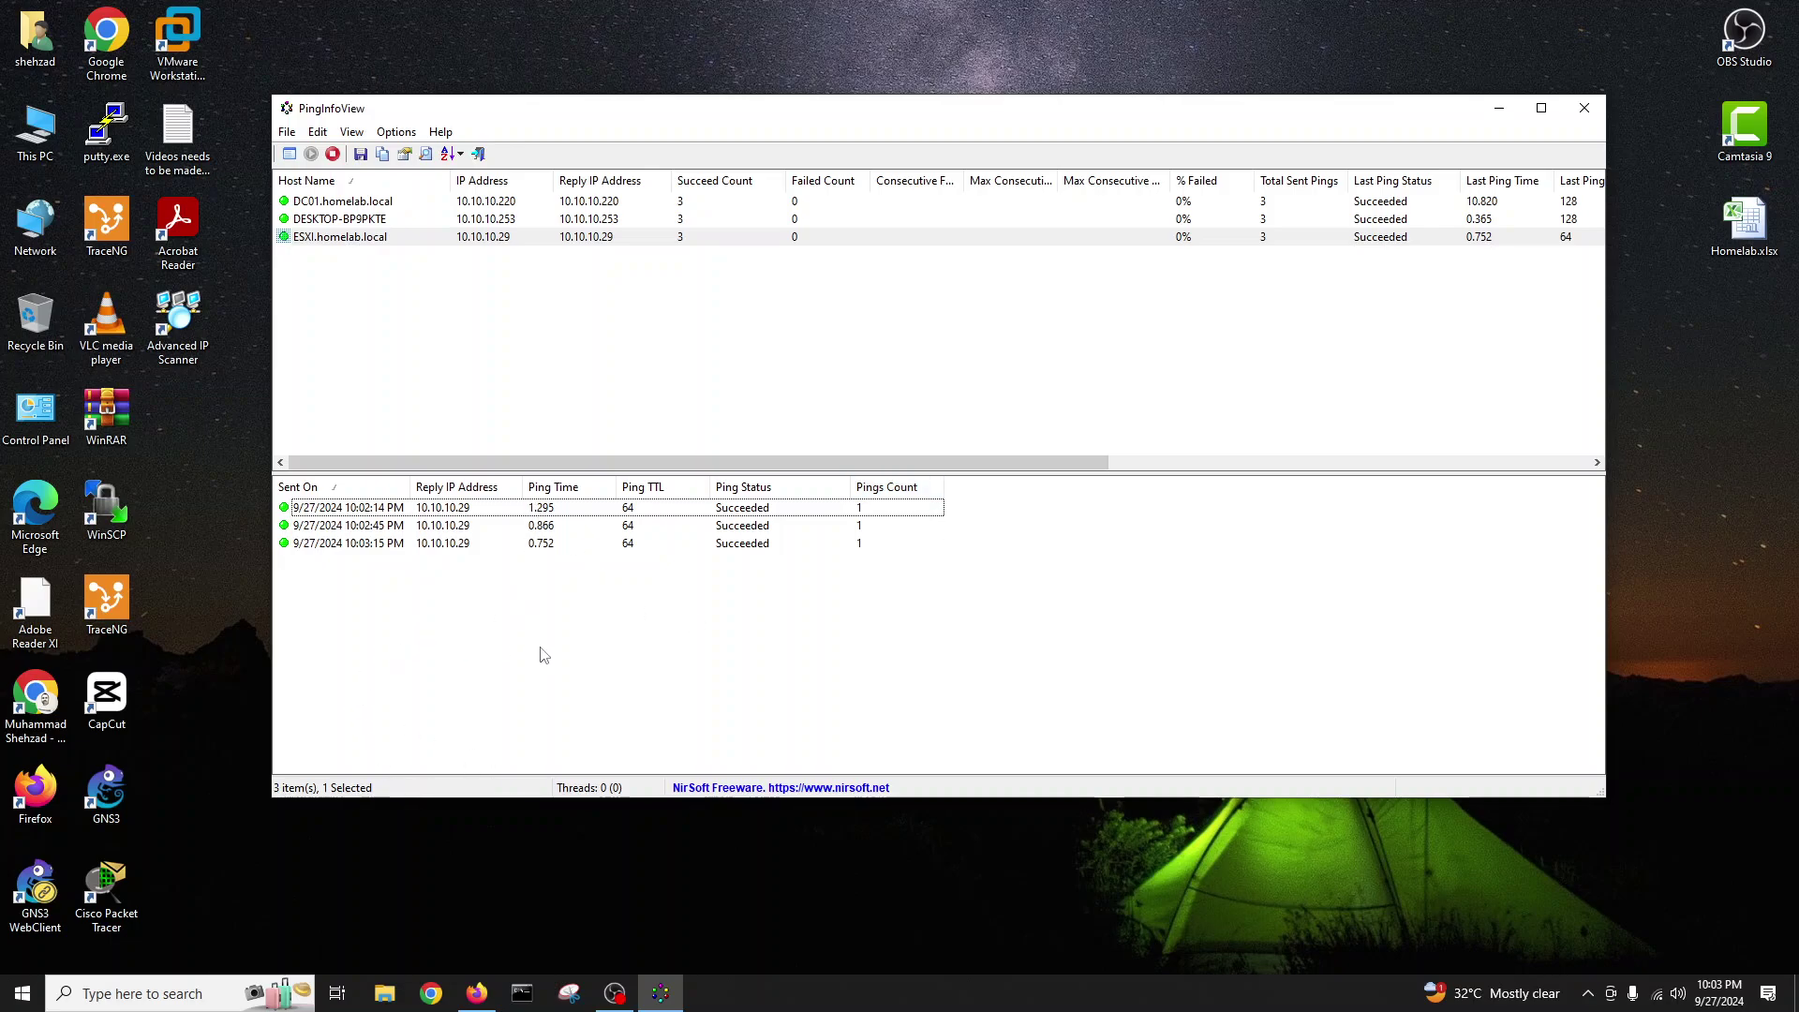
{"action": "right_click", "coordinate": [330, 200]}
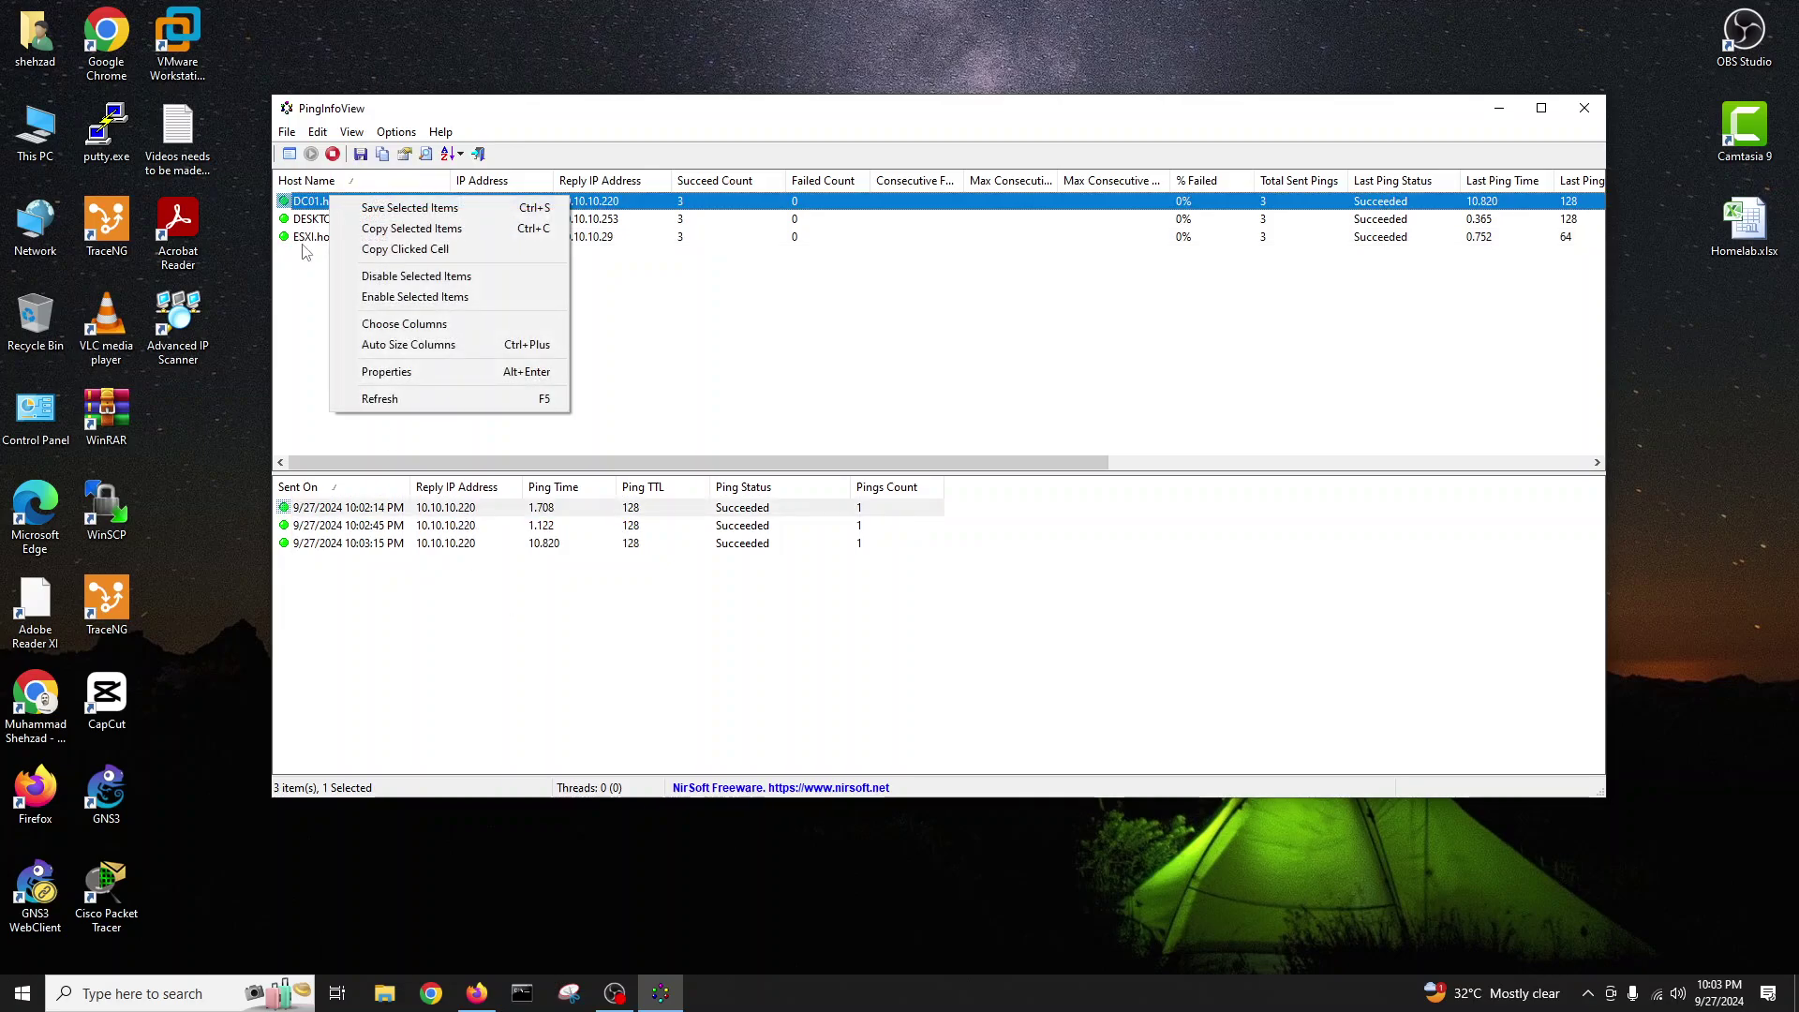
{"action": "left_click", "coordinate": [403, 372]}
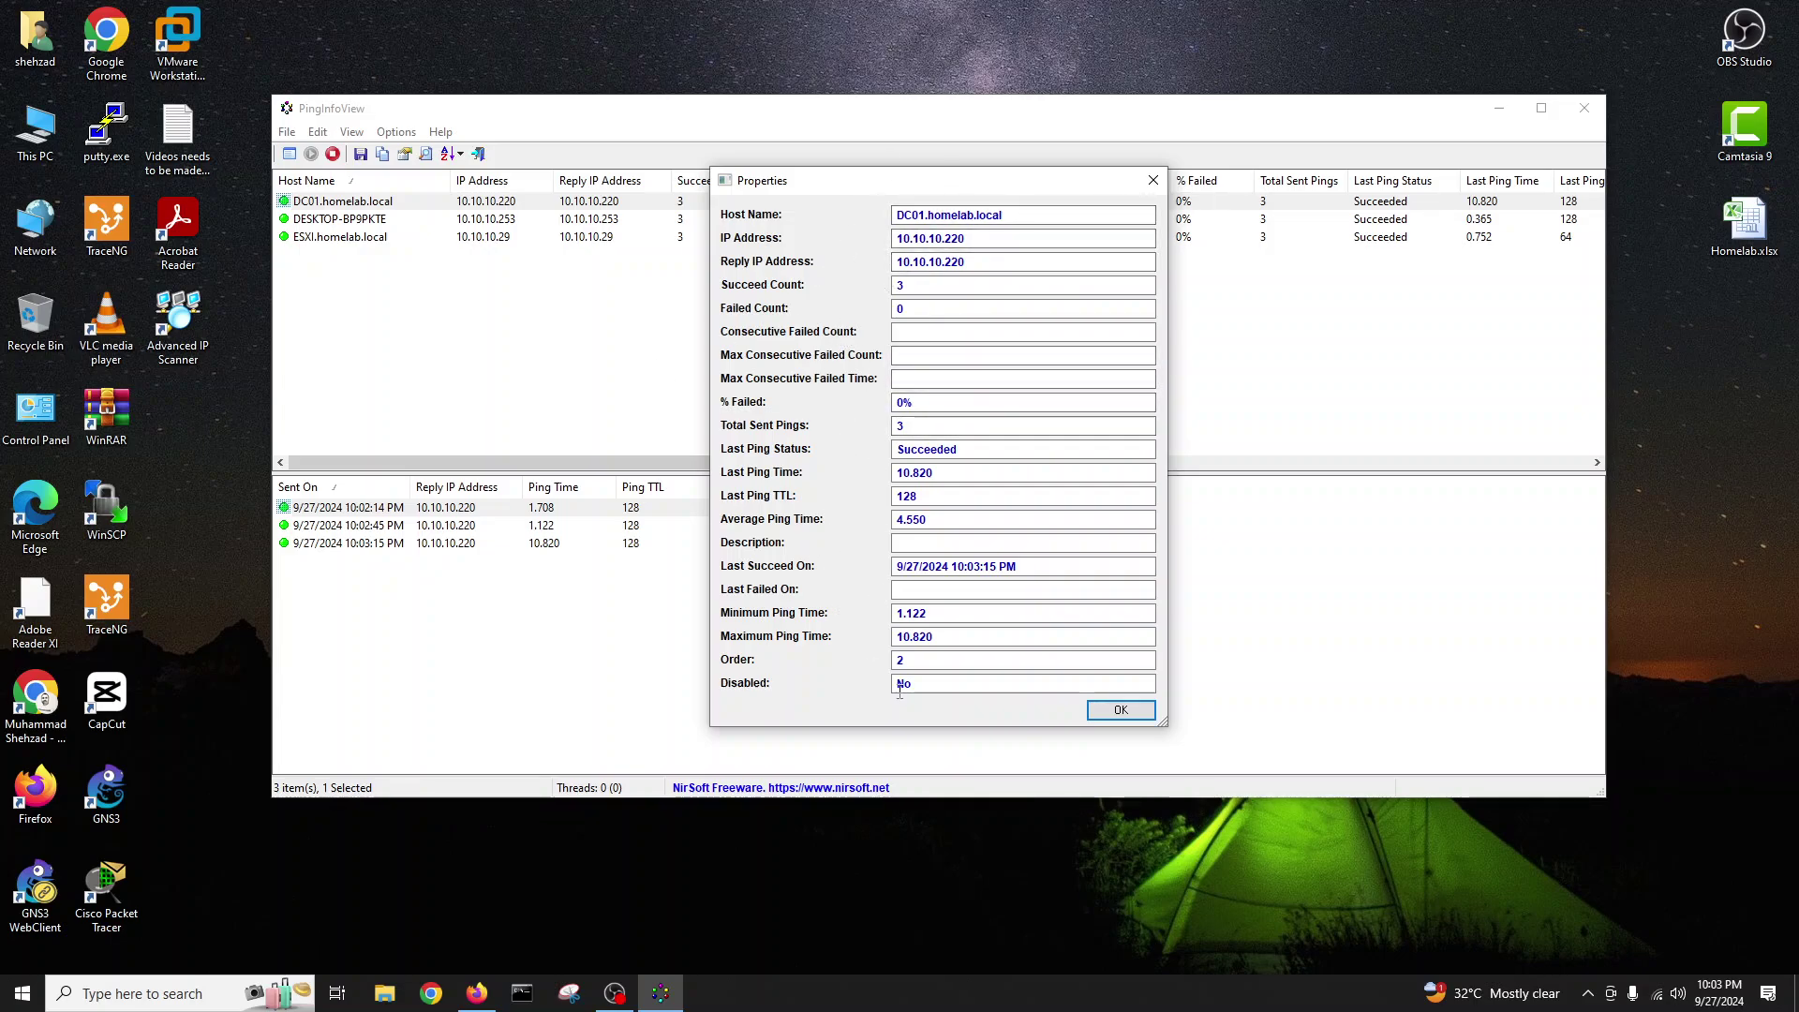
{"action": "left_click", "coordinate": [1121, 712]}
{"action": "left_click", "coordinate": [390, 222]}
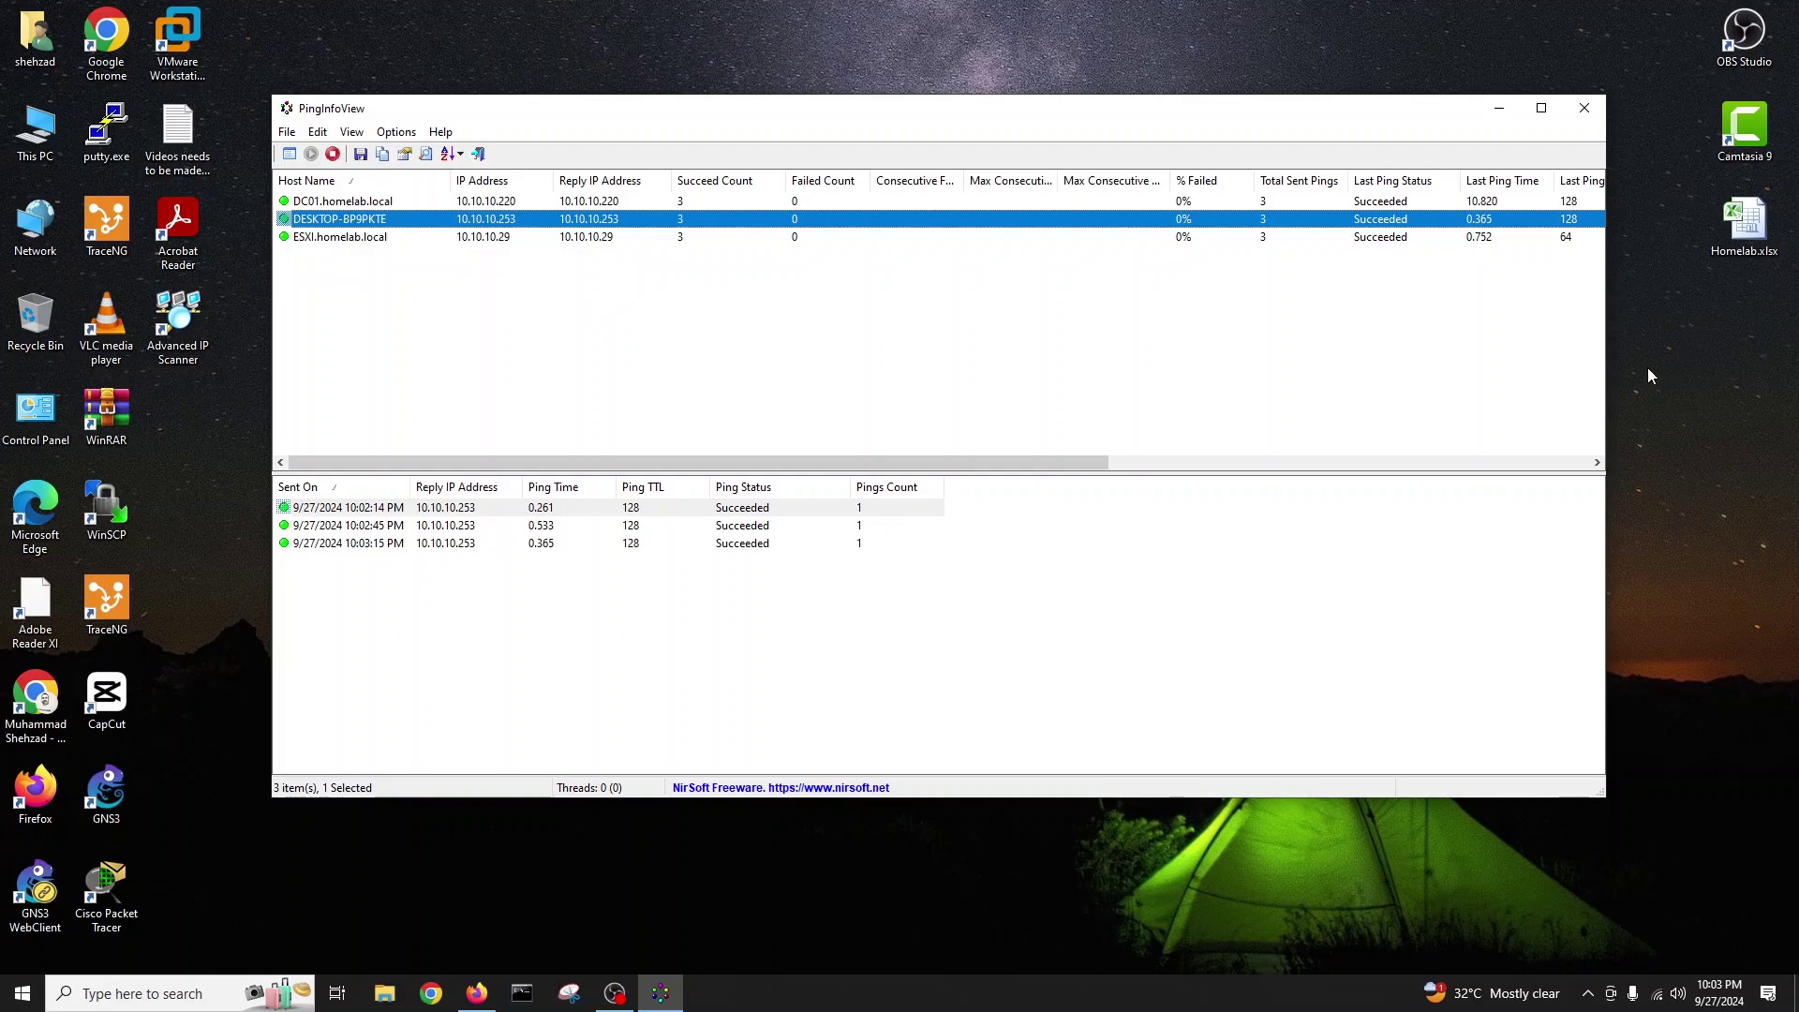
Step: Narrow the window from its right edge, shift it right, and deselect the host row
{"action": "left_click_drag", "start_coordinate": [1609, 358], "coordinate": [1452, 360]}
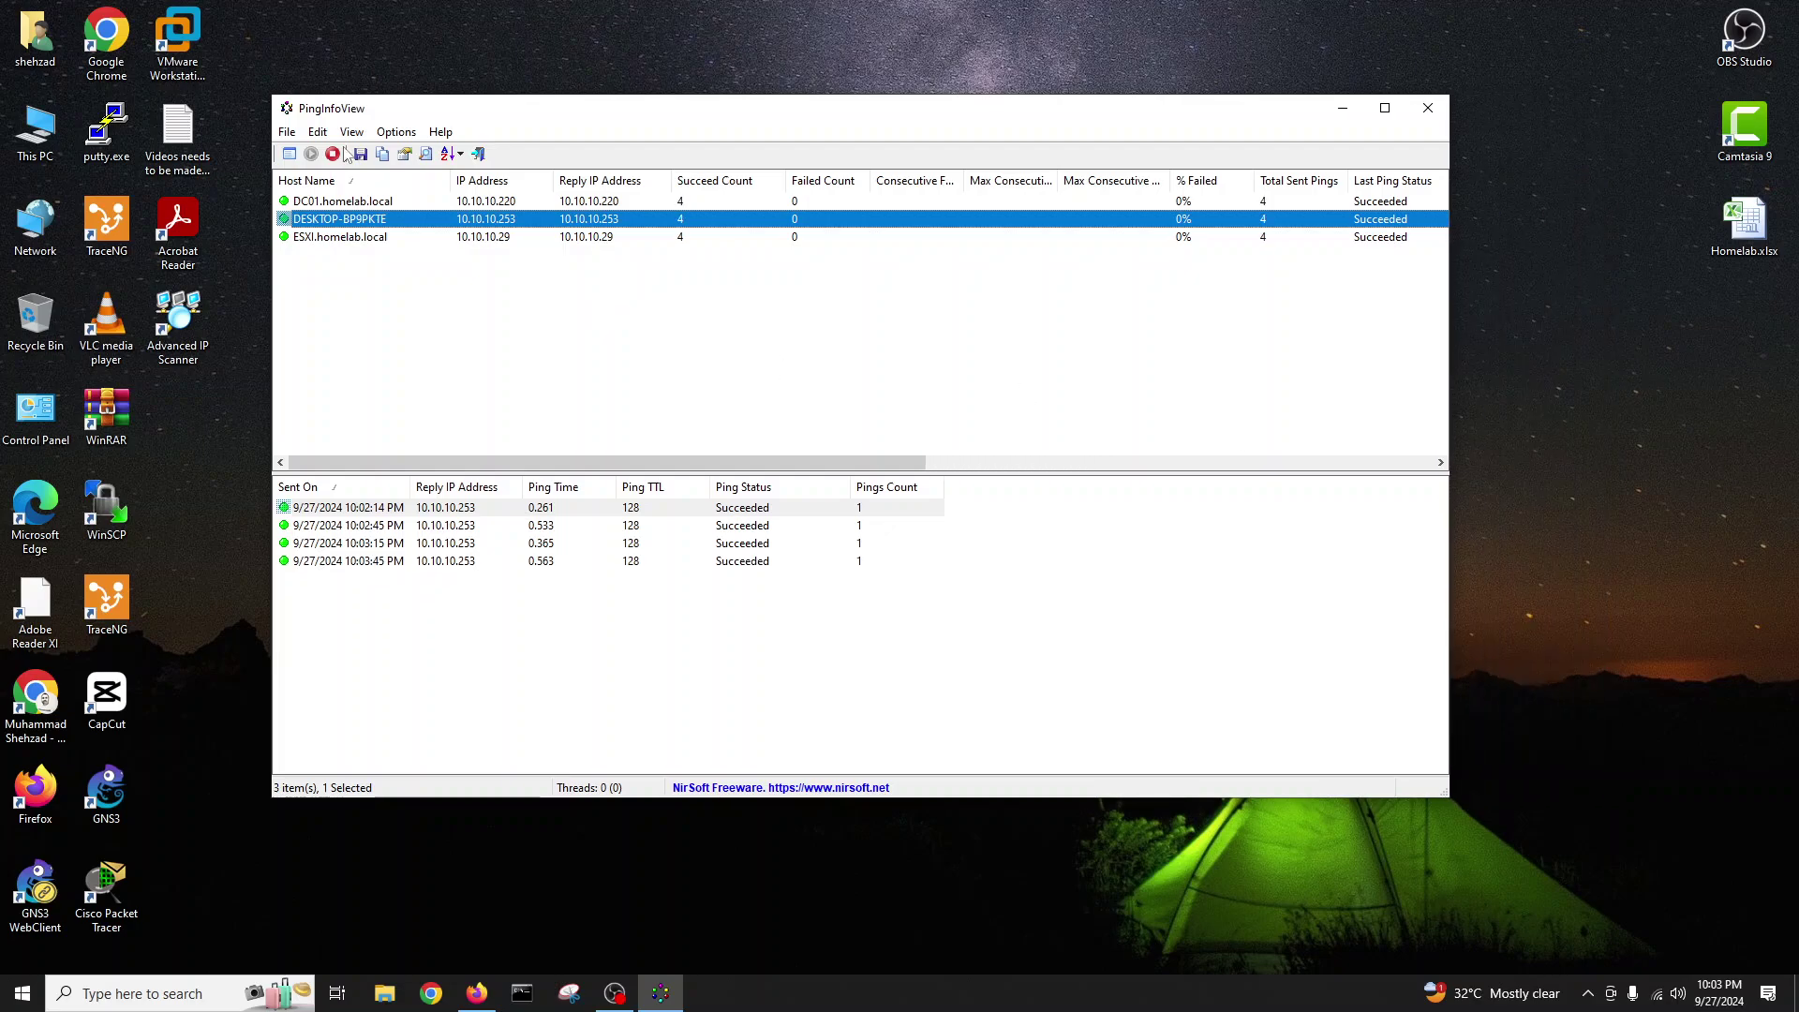
{"action": "left_click_drag", "start_coordinate": [418, 116], "coordinate": [596, 129]}
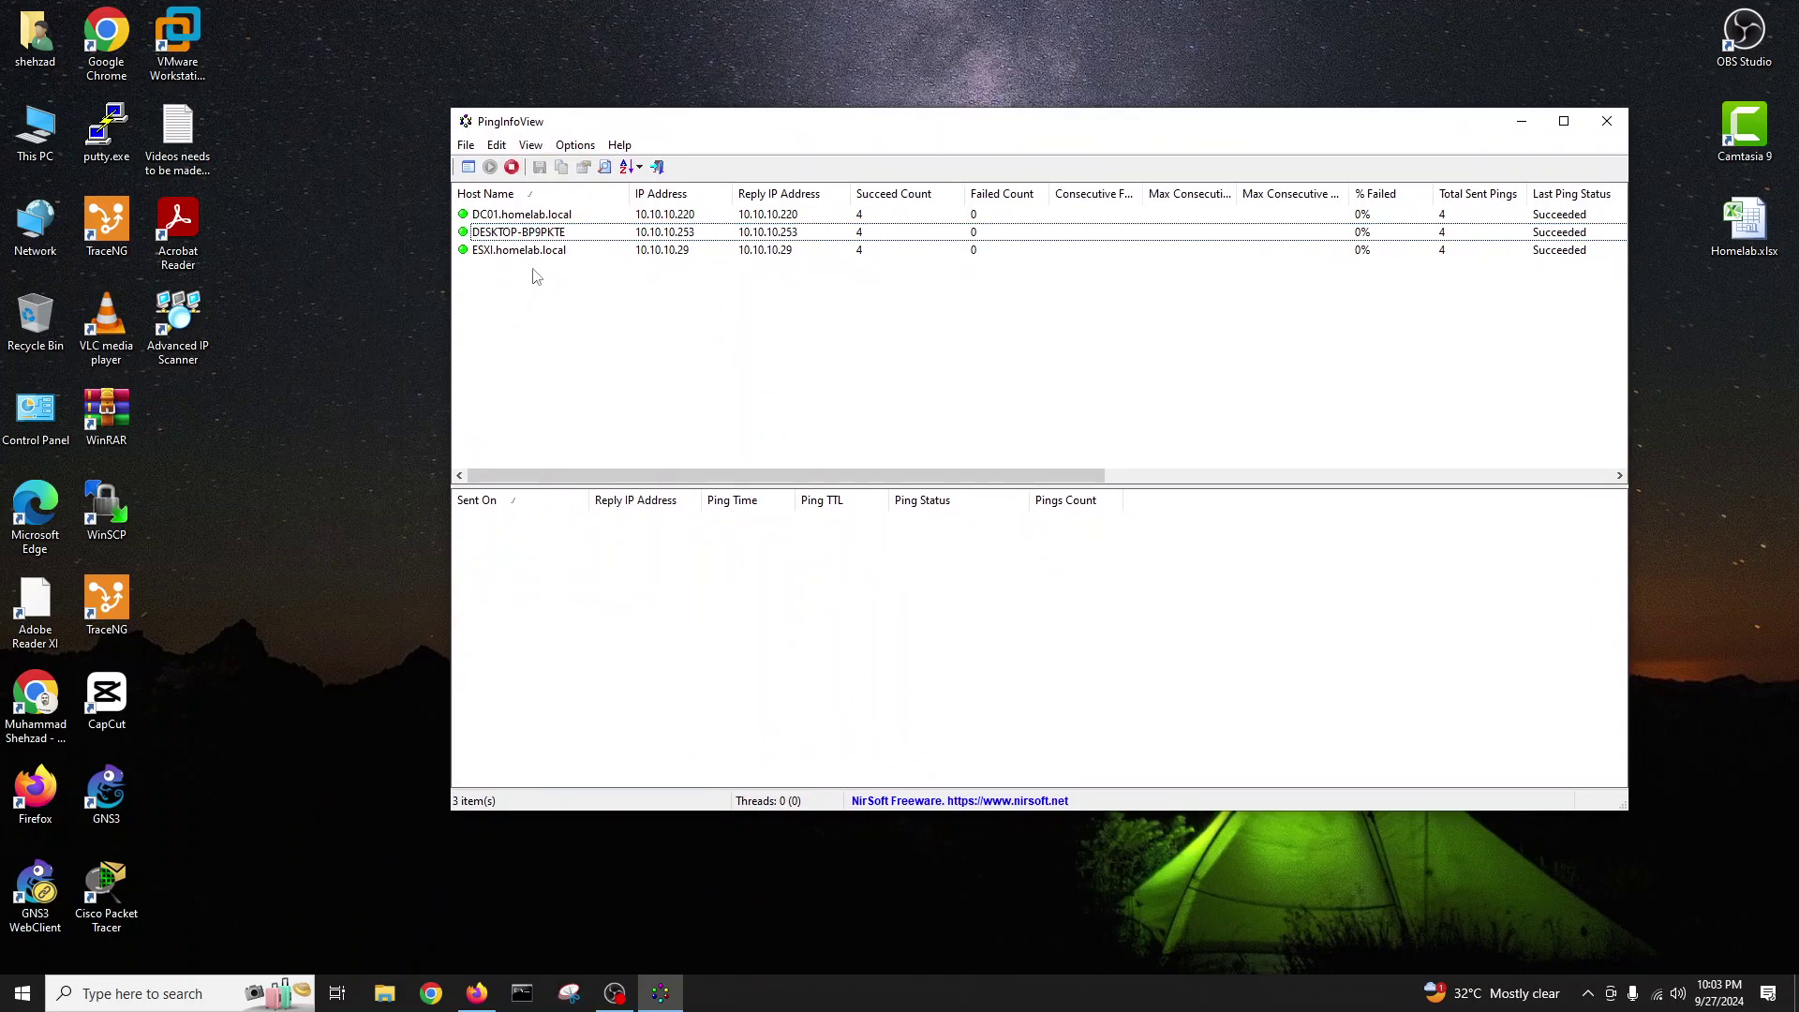
{"action": "left_click", "coordinate": [546, 266]}
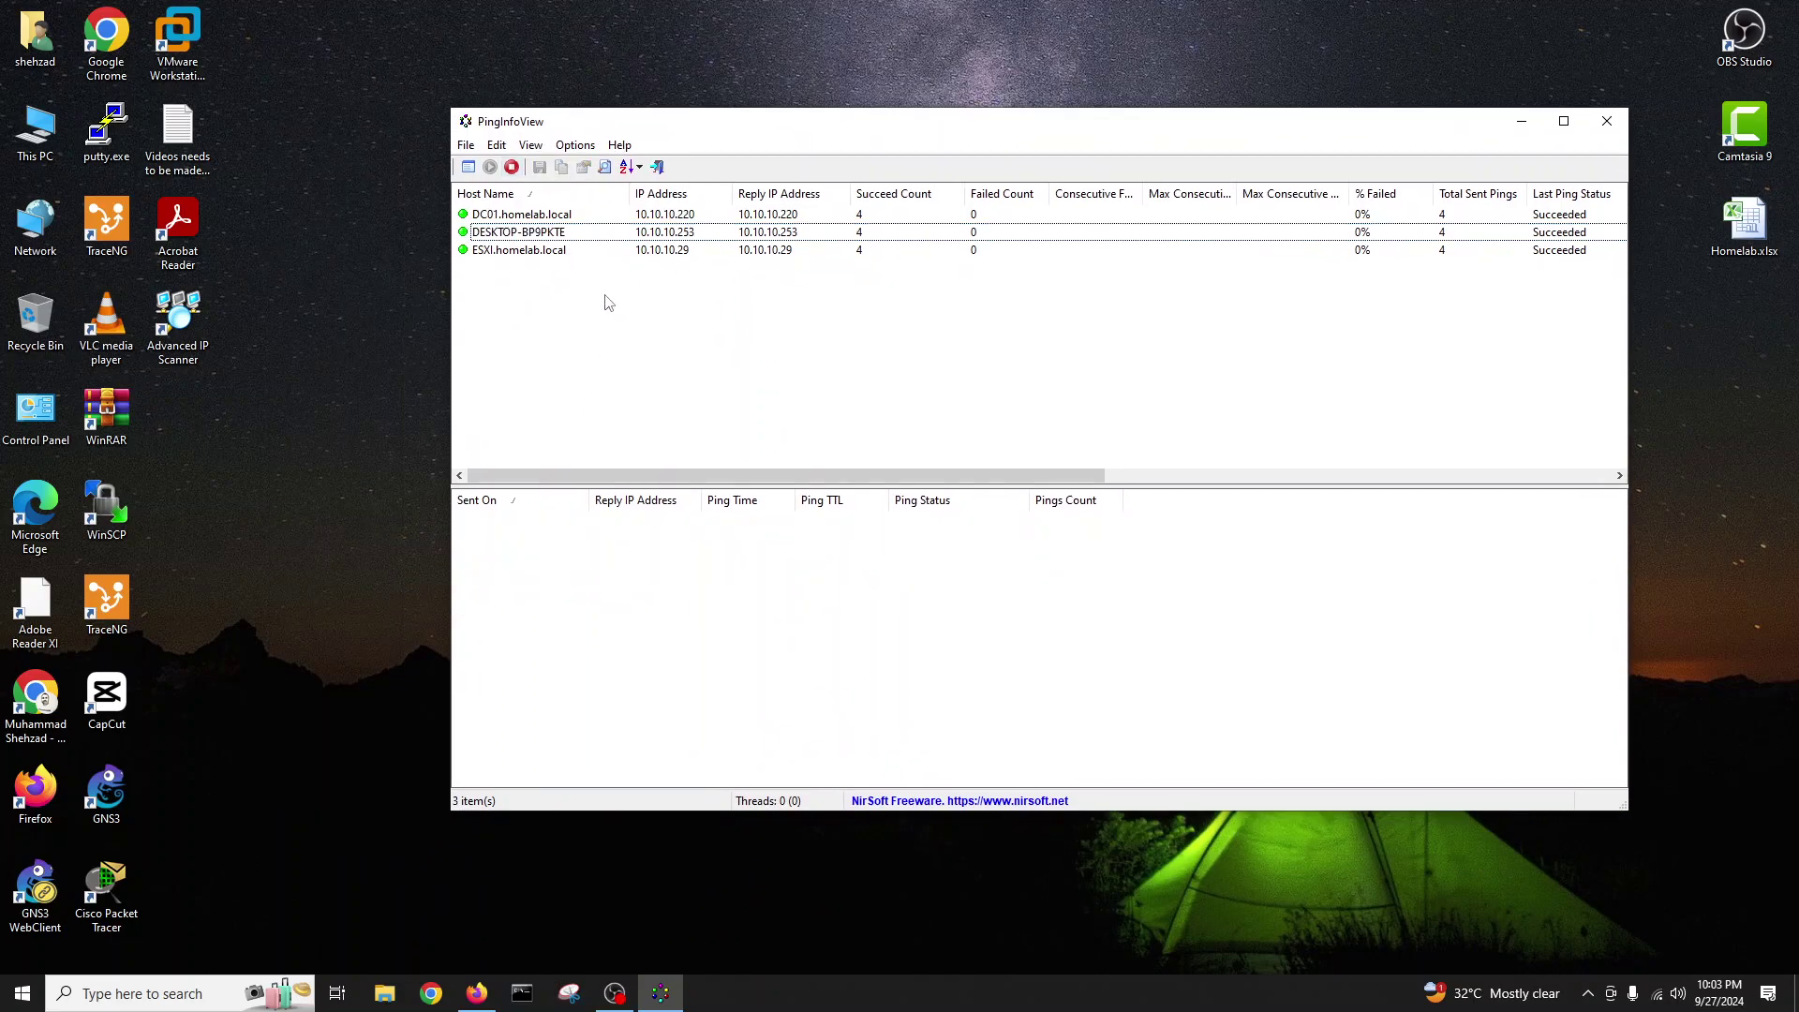